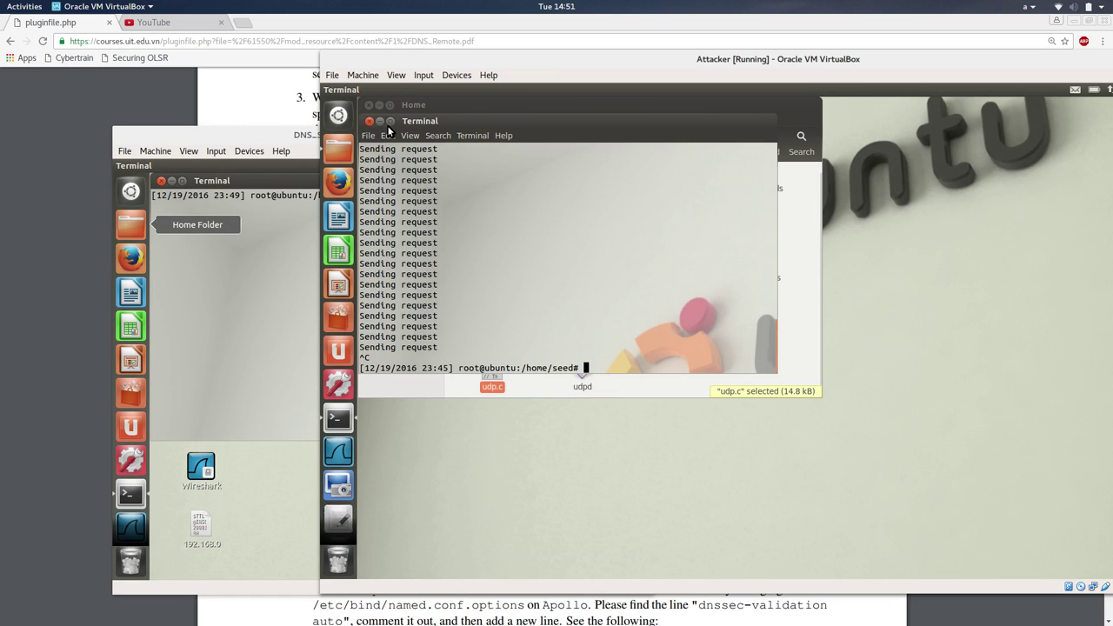
Close the Attacker machine's Terminal despite its open session and reposition the virtual machine window so its network indicator is reachable.
click(368, 121)
click(695, 289)
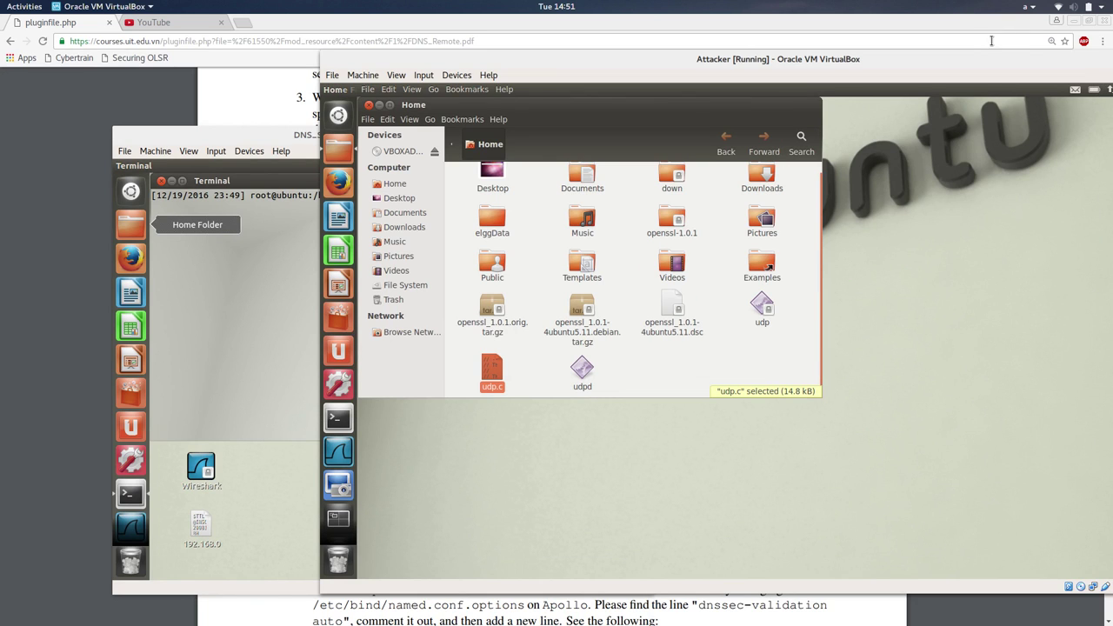
drag(973, 59, 807, 57)
Check the IPv4 settings of Wired connection 1 on the Attacker machine, focusing on the DNS server entry, and leave without changes.
click(949, 87)
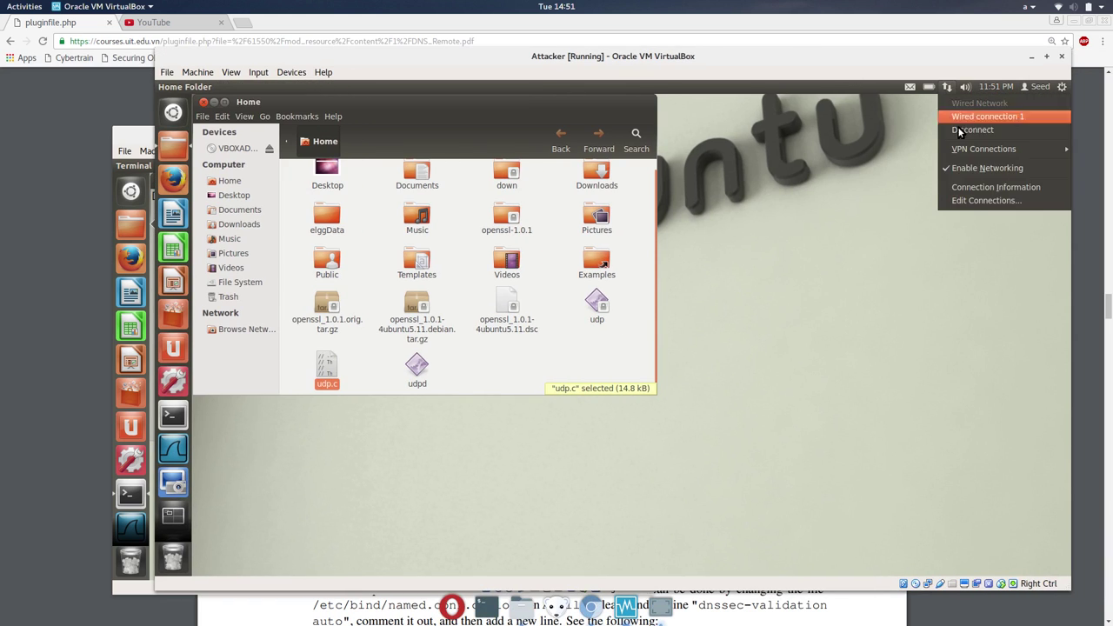
click(974, 202)
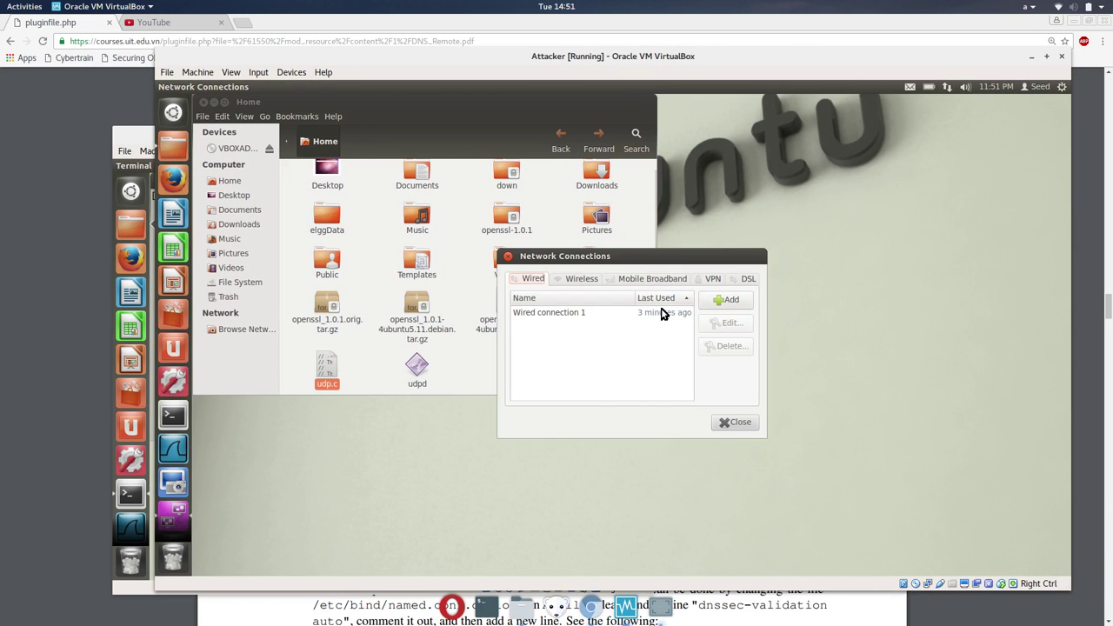
double_click(663, 311)
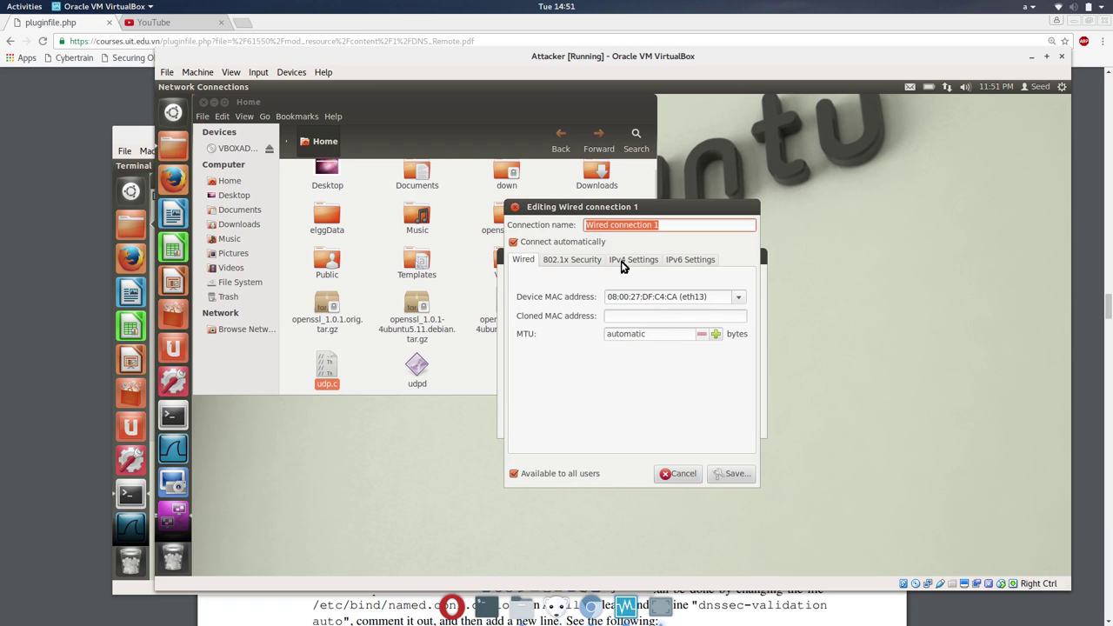
click(633, 260)
drag(654, 365, 594, 356)
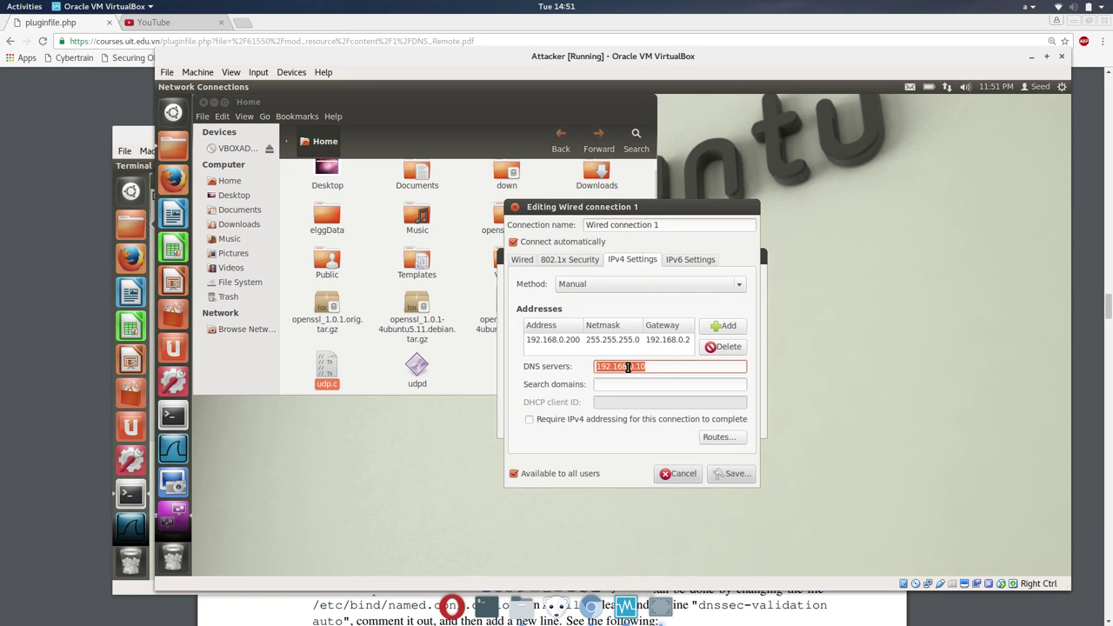
click(684, 475)
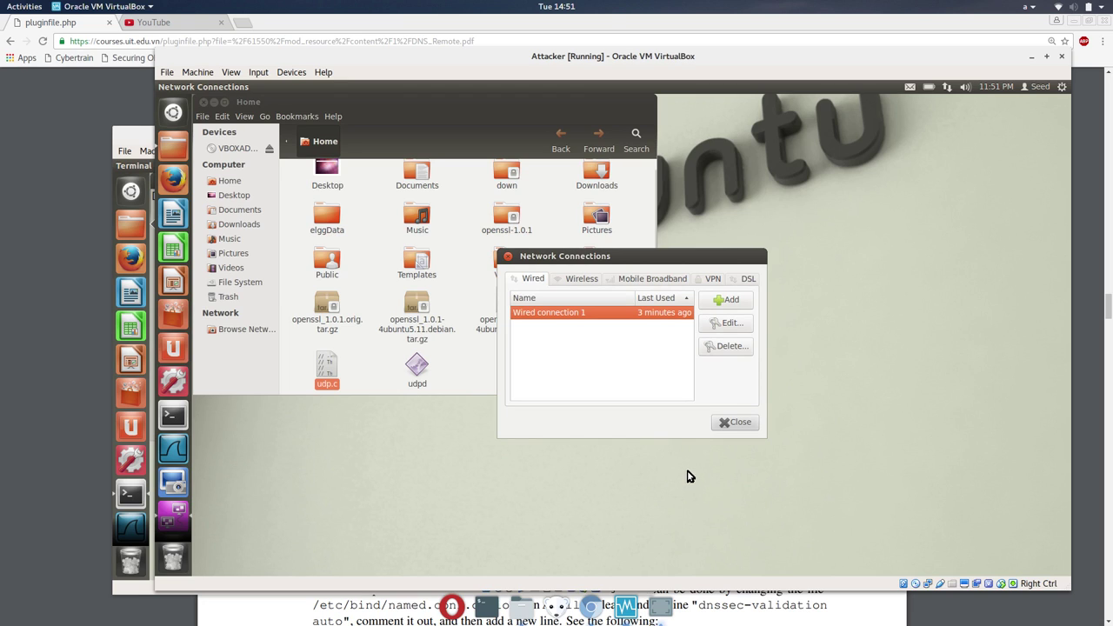
click(735, 422)
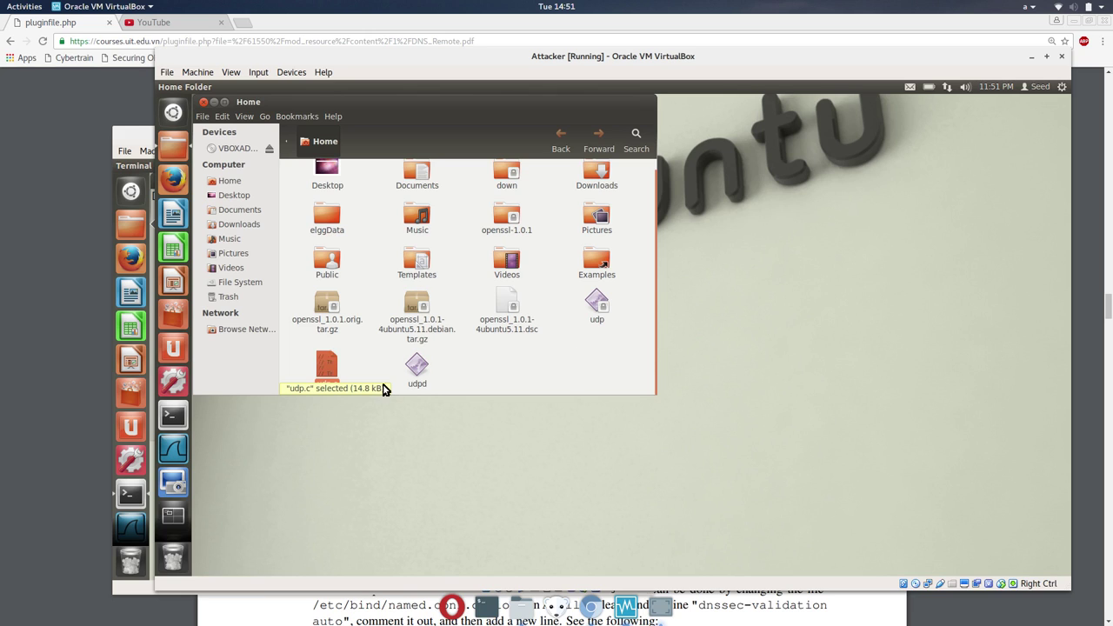
Switch to the lab guide in the browser and read the query-source port instruction under Source Ports.
click(23, 427)
scroll(417, 429, down, 1)
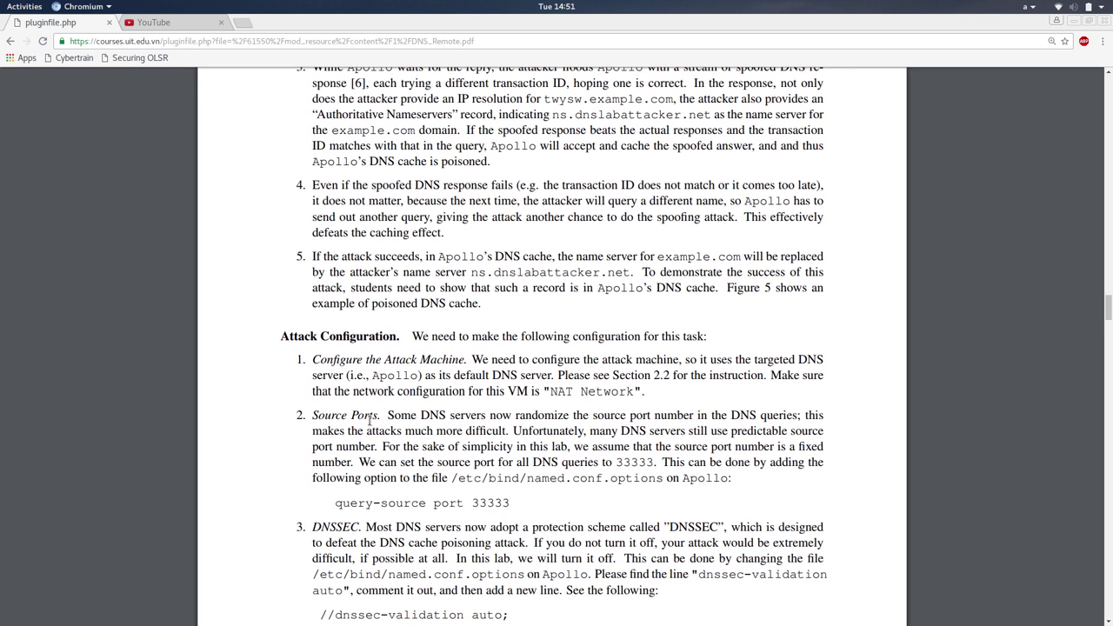
drag(335, 502, 477, 504)
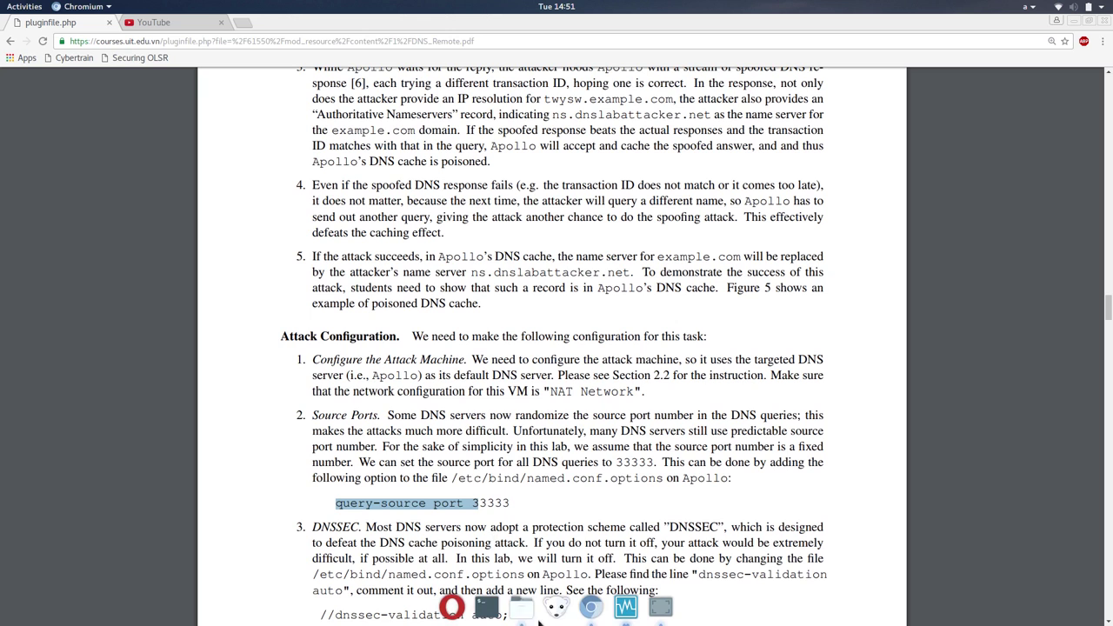
Switch to the DNS_Server virtual machine and print /etc/bind/named.conf.options in its terminal.
click(619, 606)
click(620, 606)
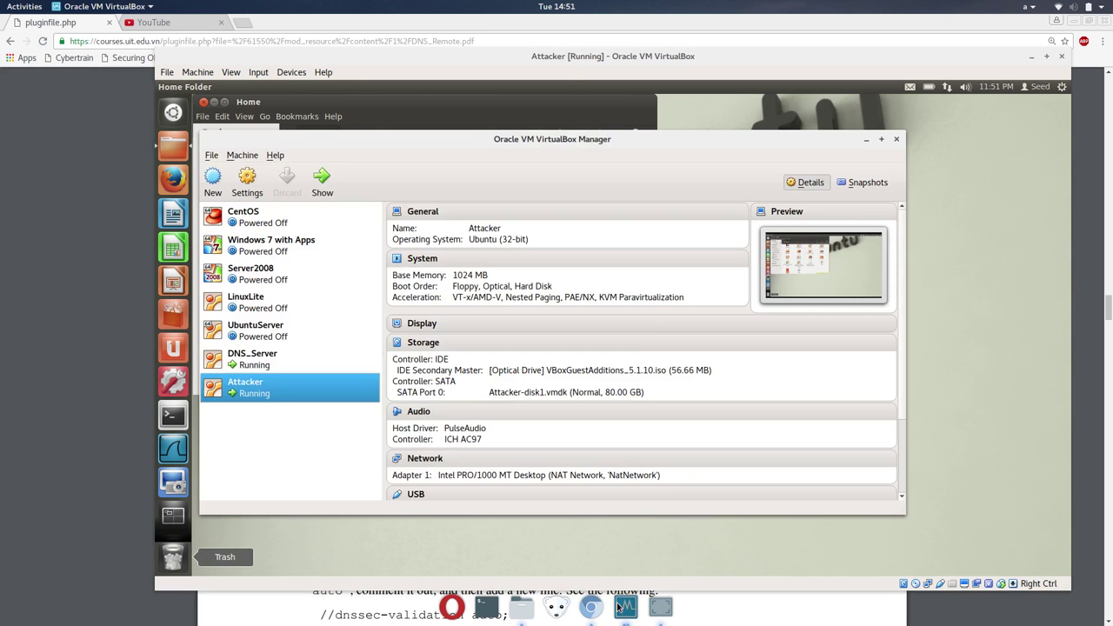
click(619, 606)
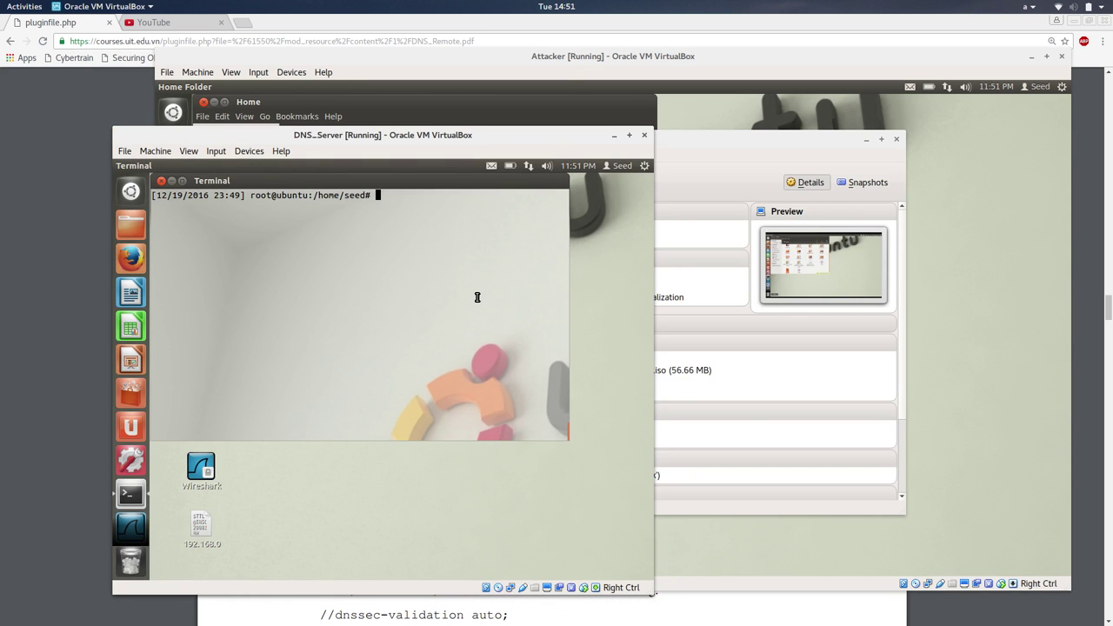
text(etc/bind/named.conf.)
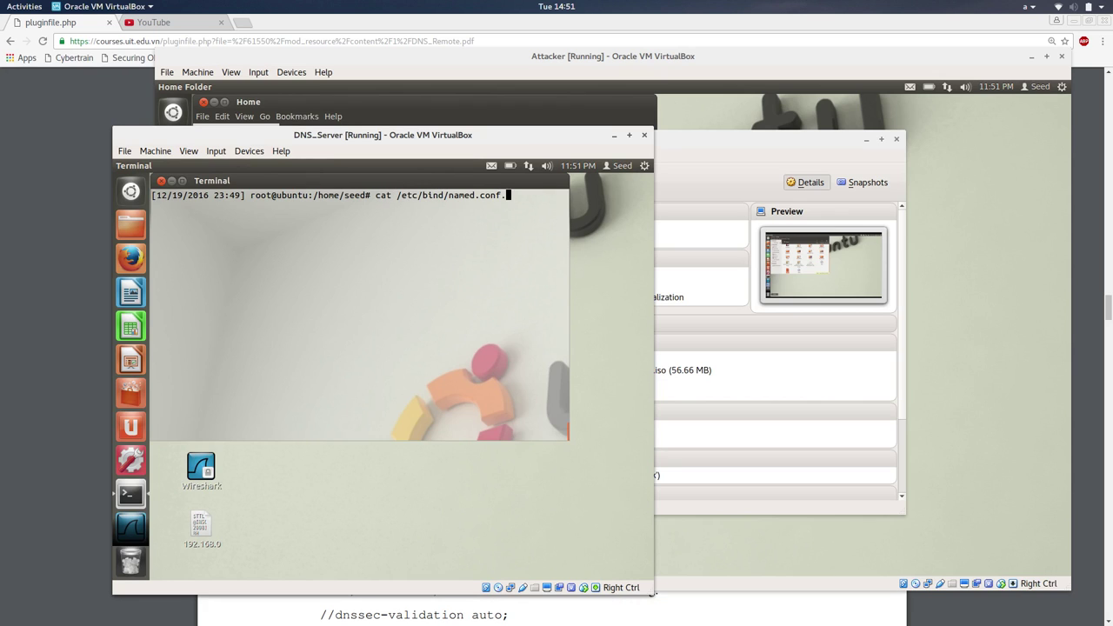
text(options)
key(Return)
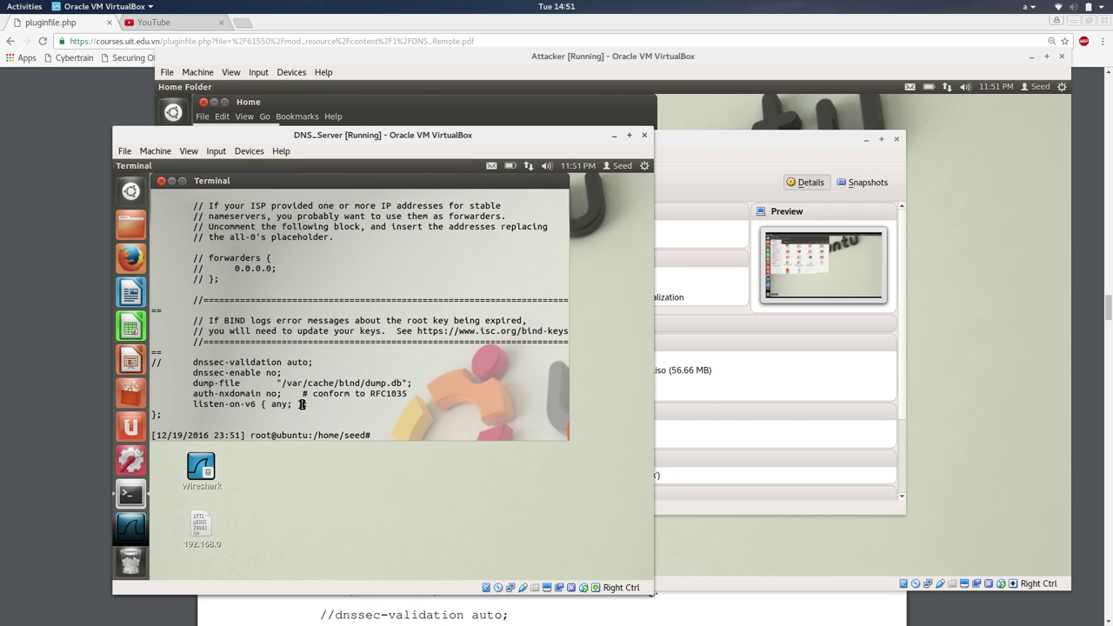
Examine the dnssec-enable and query-source port lines in the printed options file.
drag(284, 372, 197, 372)
scroll(198, 372, up, 3)
scroll(198, 371, up, 3)
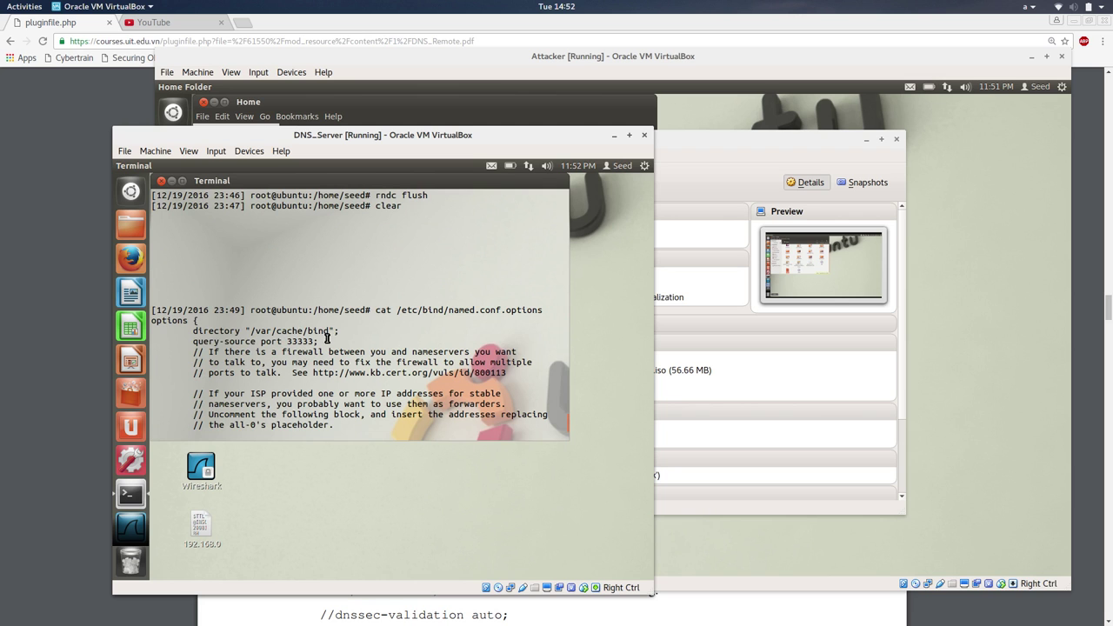
drag(328, 340, 128, 344)
Compare the lab guide's source port and DNSSEC instructions with the printed options file and read on about flushing the cache.
click(3, 368)
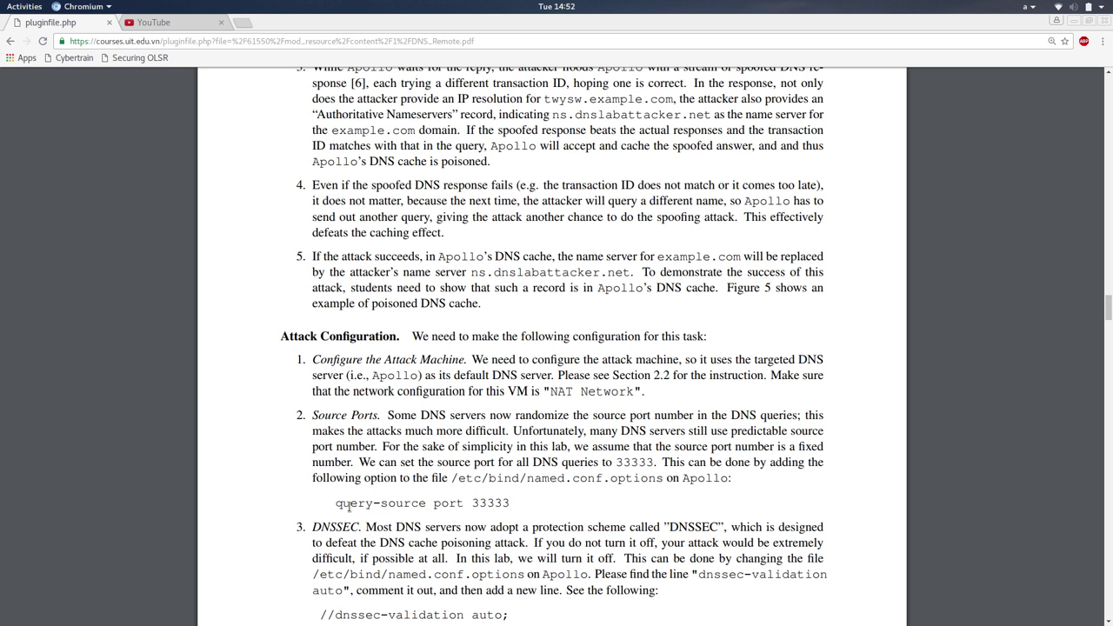
mouse_move(338, 504)
mouse_down()
mouse_move(514, 504)
mouse_move(343, 487)
mouse_up()
scroll(514, 503, down, 2)
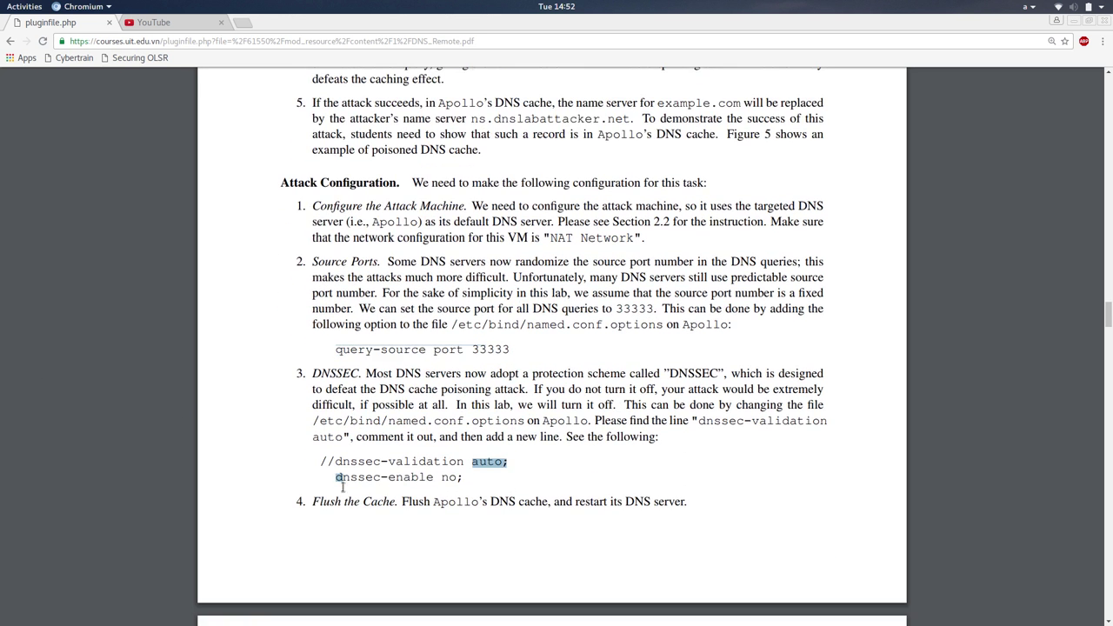
click(342, 487)
key(alt+Tab)
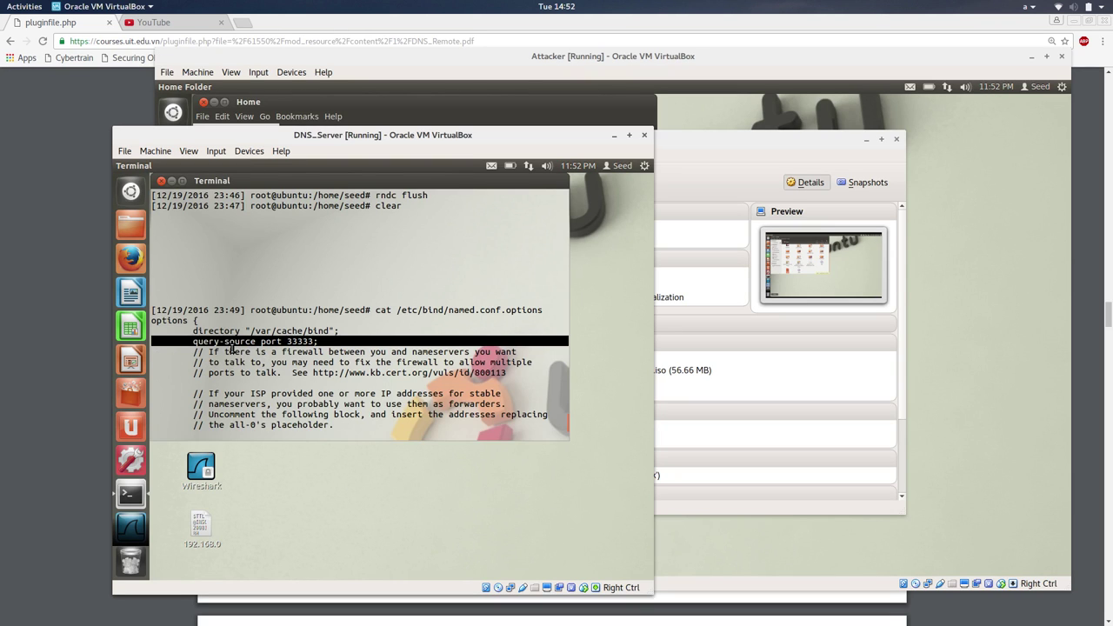
scroll(246, 362, down, 5)
drag(291, 374, 193, 372)
key(alt+Tab)
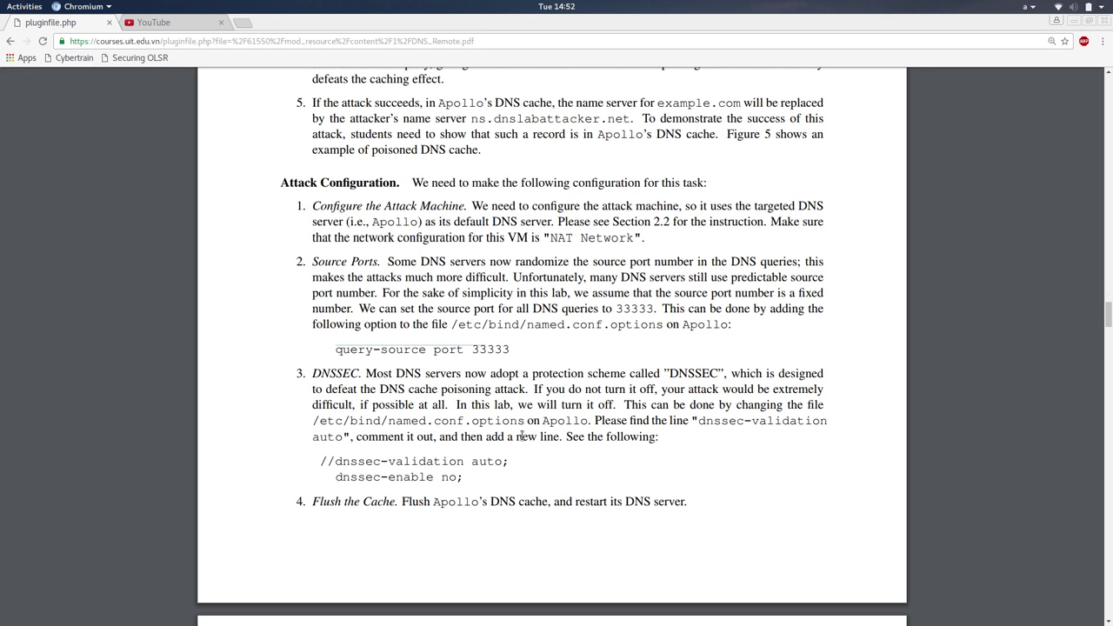
scroll(522, 437, down, 10)
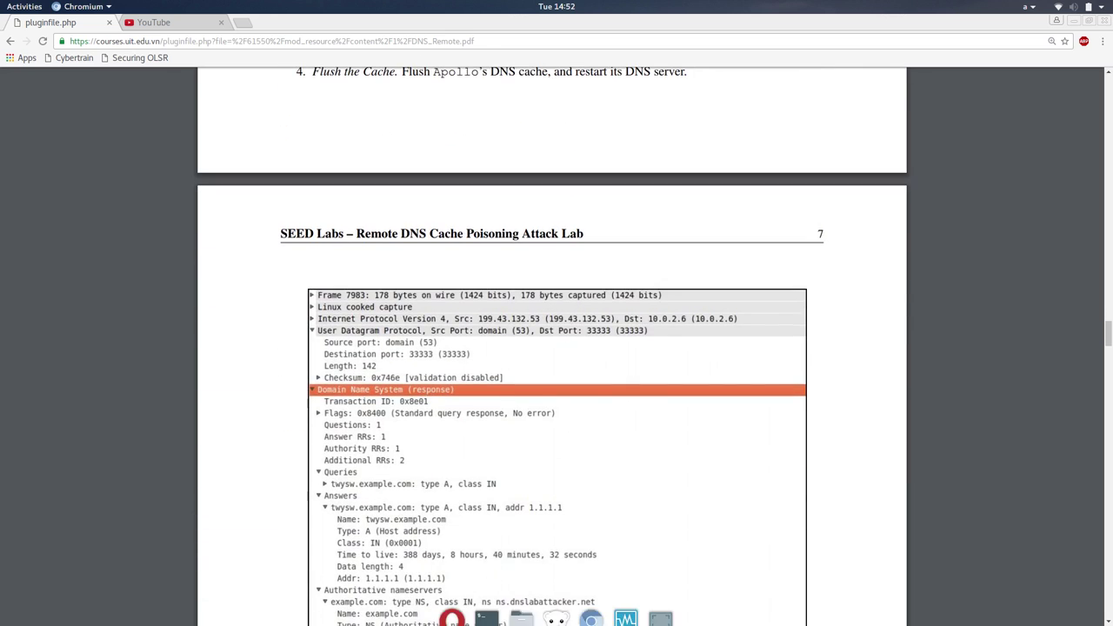
Flush the DNS cache on the DNS_Server machine by running rndc flush in its terminal.
click(626, 618)
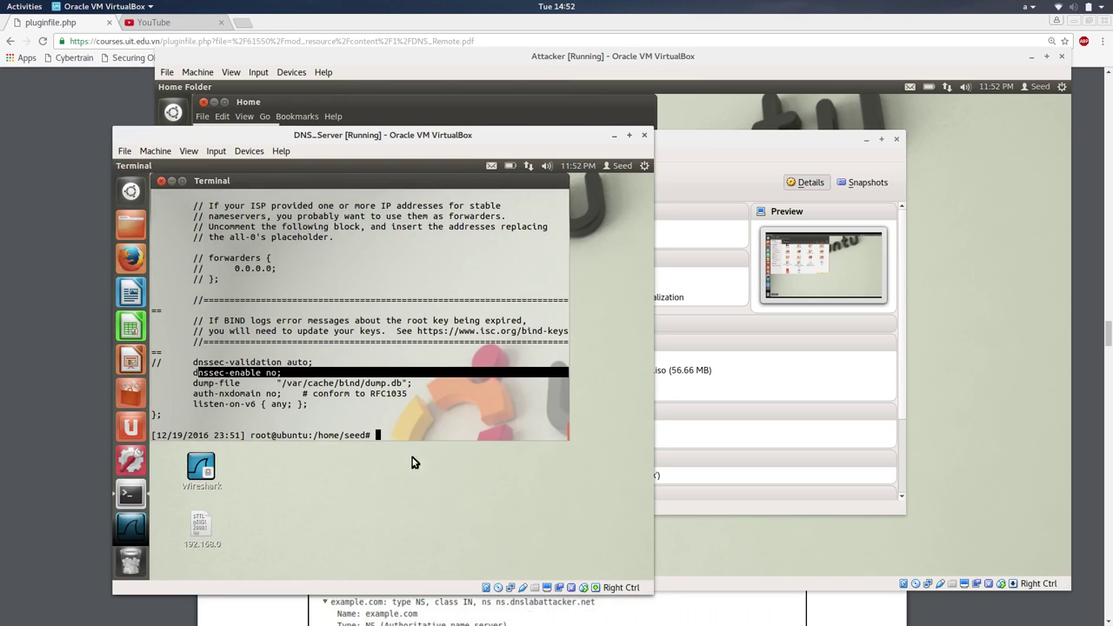
click(418, 420)
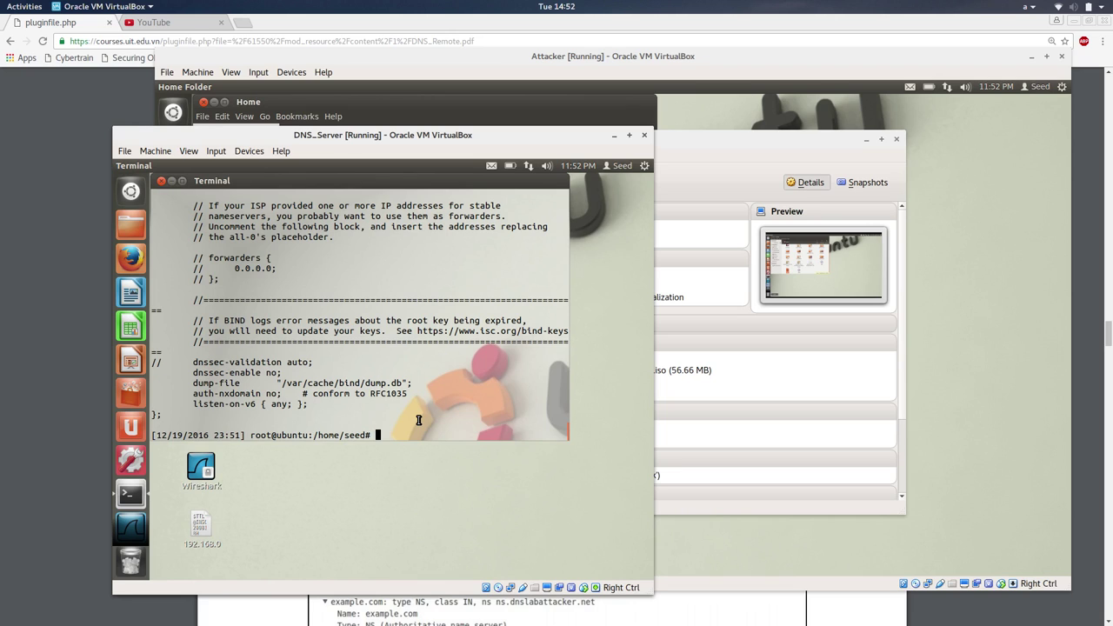
text(rndc flush)
key(Return)
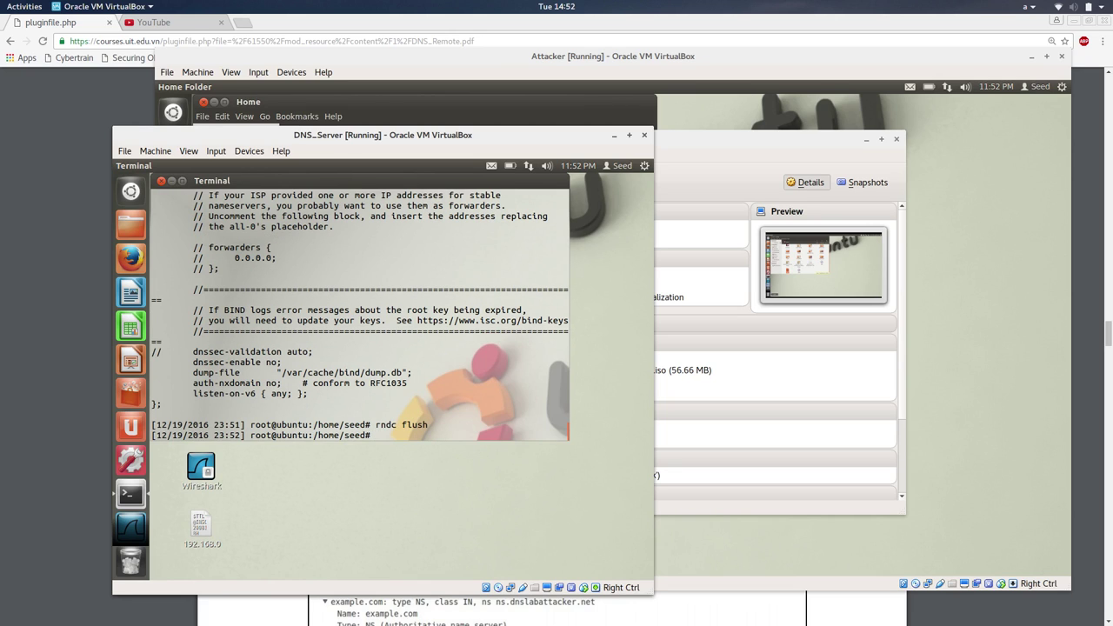
Clear the DNS_Server terminal and move its window aside to uncover the desktop icons.
text(clear)
key(Return)
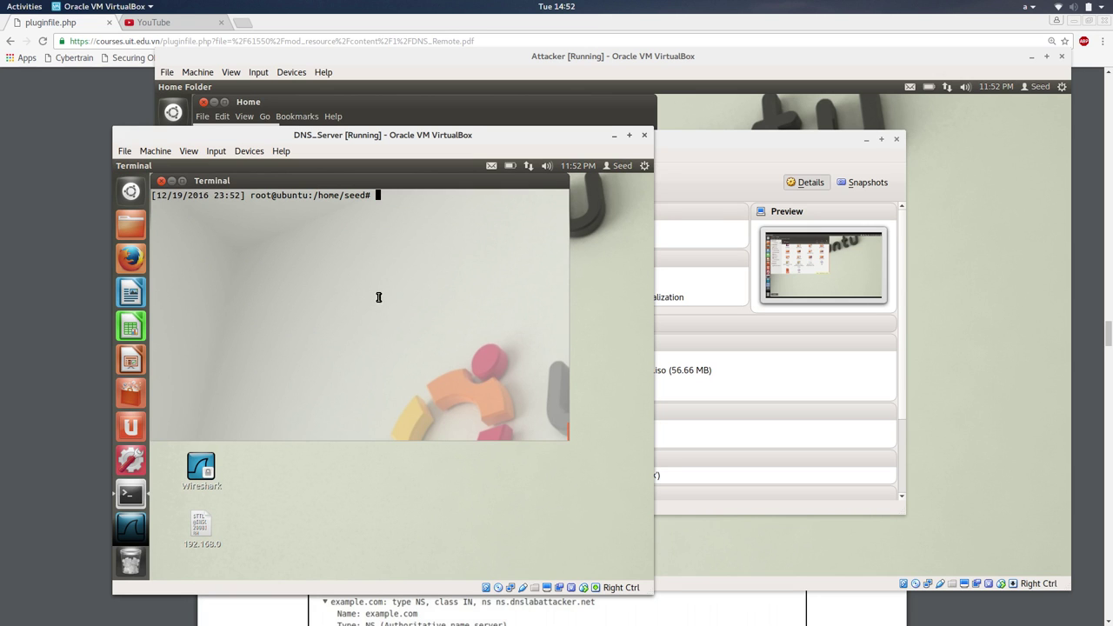
drag(322, 183, 414, 216)
Read the lab guide's sections on the sample response packet, forging responses with udp.c, Wireshark capture and the poisoned cache example.
click(58, 375)
scroll(273, 375, down, 5)
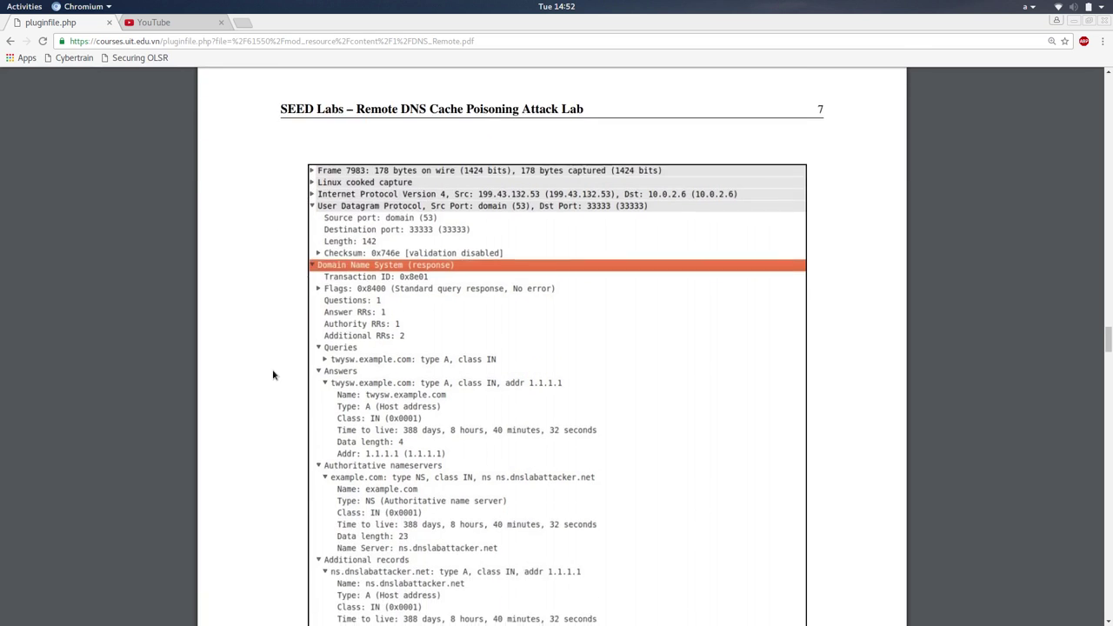
scroll(273, 375, down, 10)
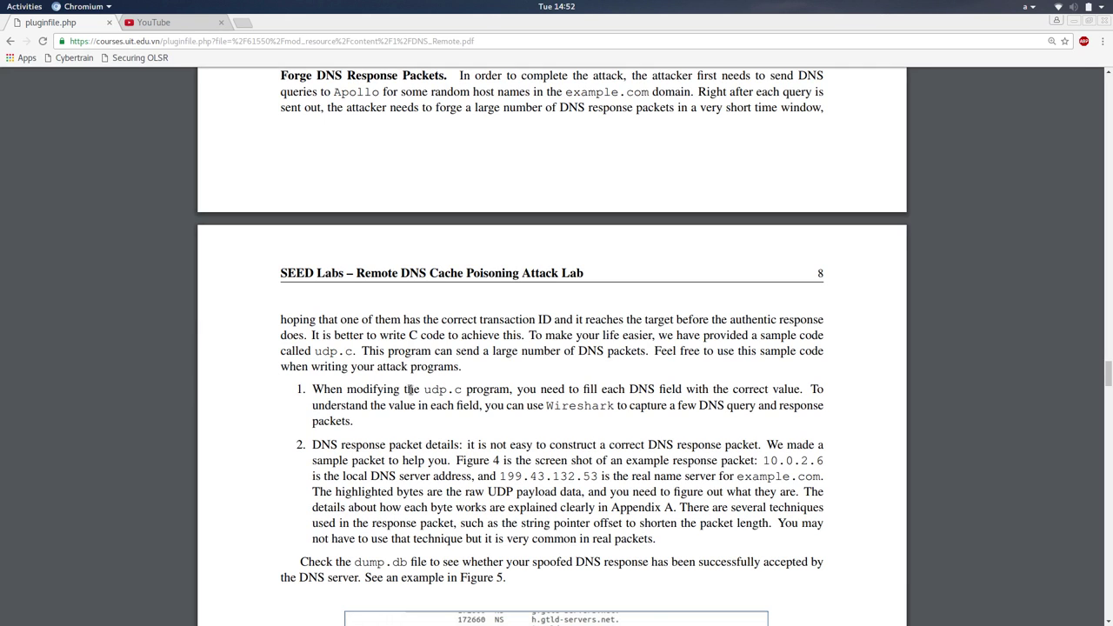
drag(749, 388, 791, 393)
drag(568, 405, 641, 406)
scroll(638, 406, down, 1)
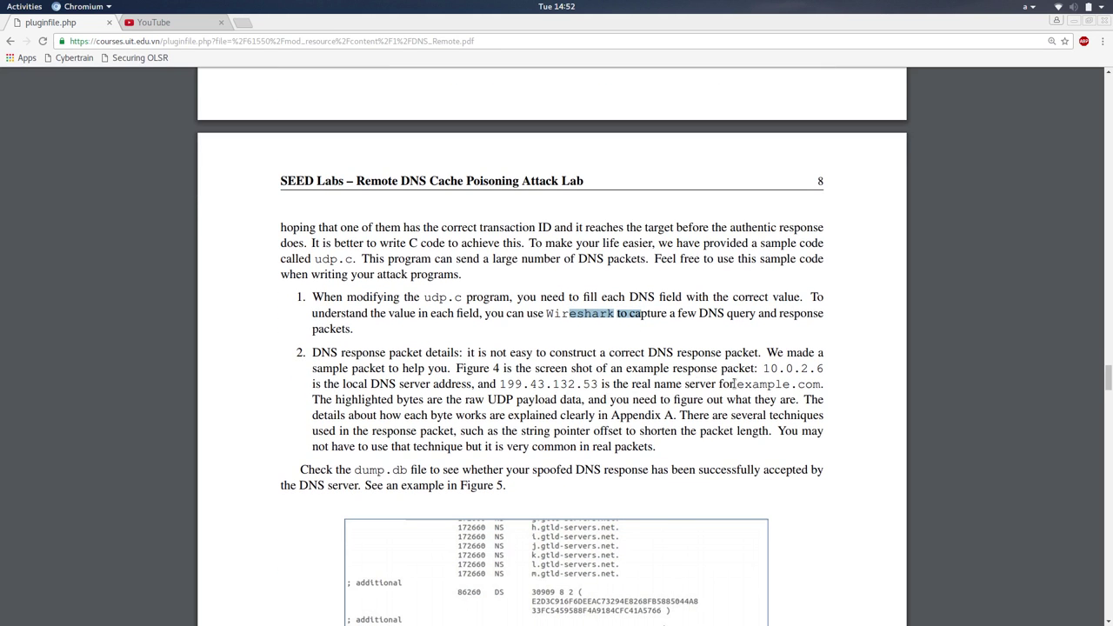
scroll(733, 383, down, 3)
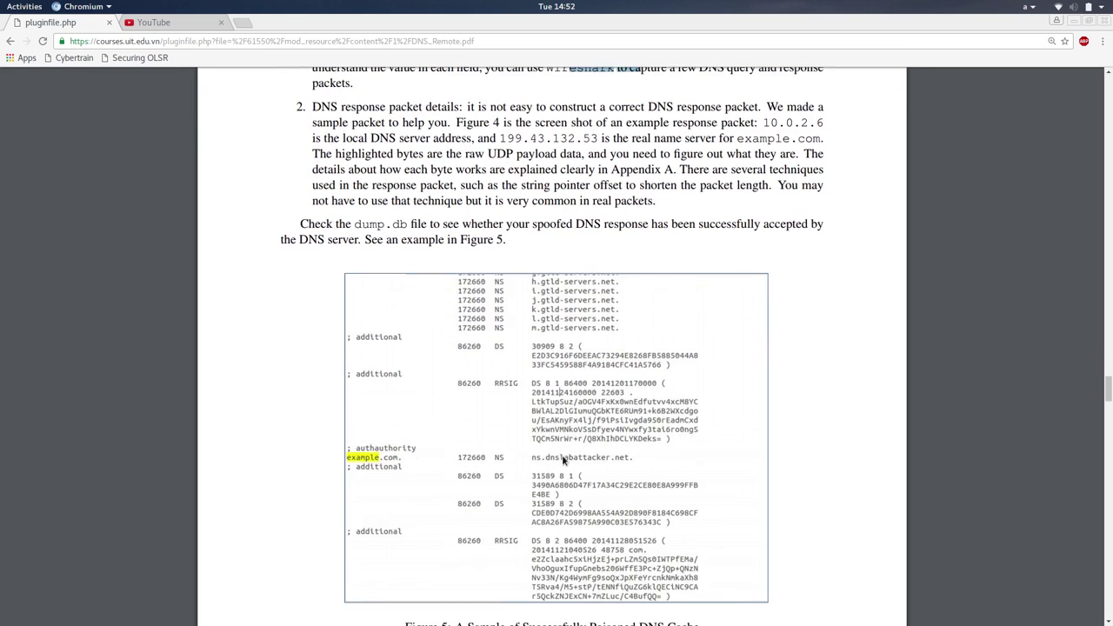
scroll(562, 461, down, 3)
Try to dump the DNS cache on the DNS_Server machine by running rndc dump.
key(alt+Tab)
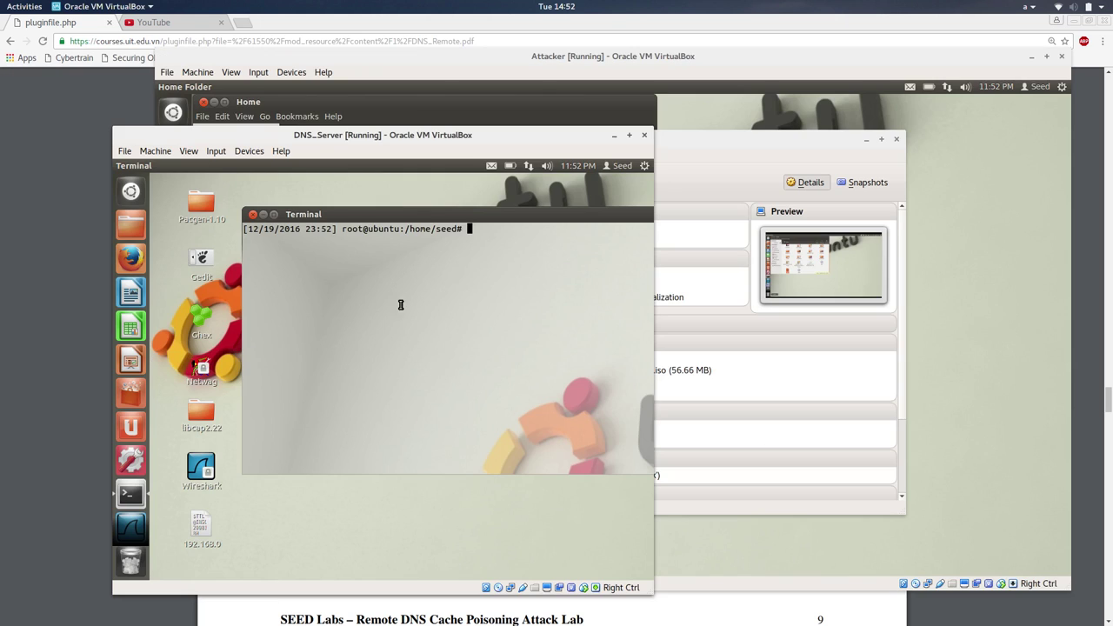
text(ca)
key(BackSpace)
key(BackSpace)
key(BackSpace)
text(rndc dum)
key(Return)
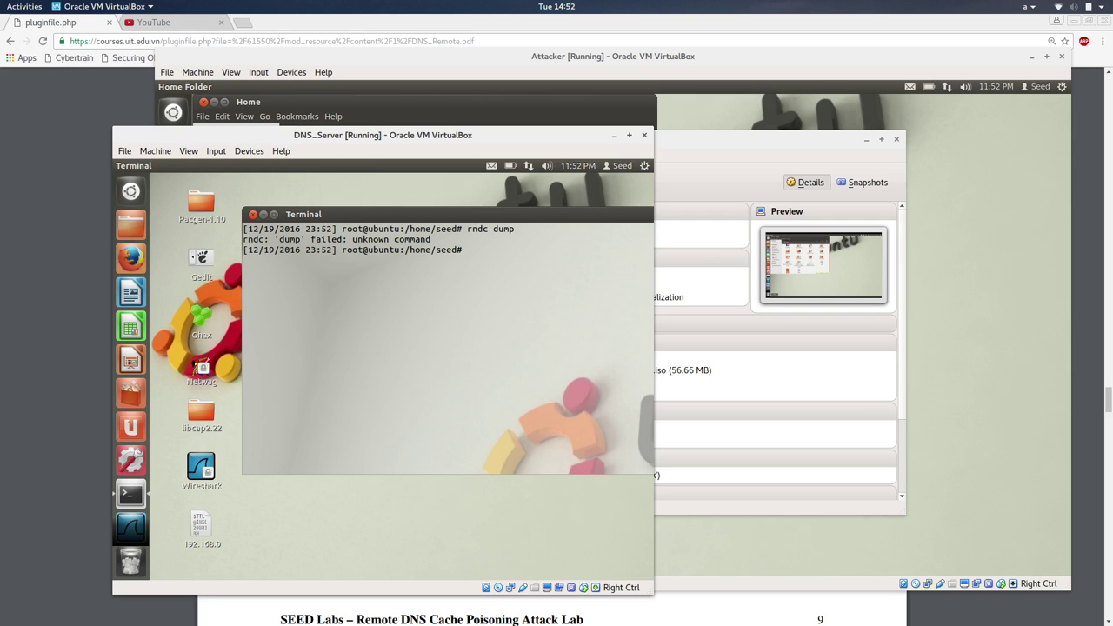
Look through the earlier part of the lab guide for the correct cache dump command.
key(Up)
click(15, 297)
drag(1106, 407, 1080, 161)
key(alt+Tab)
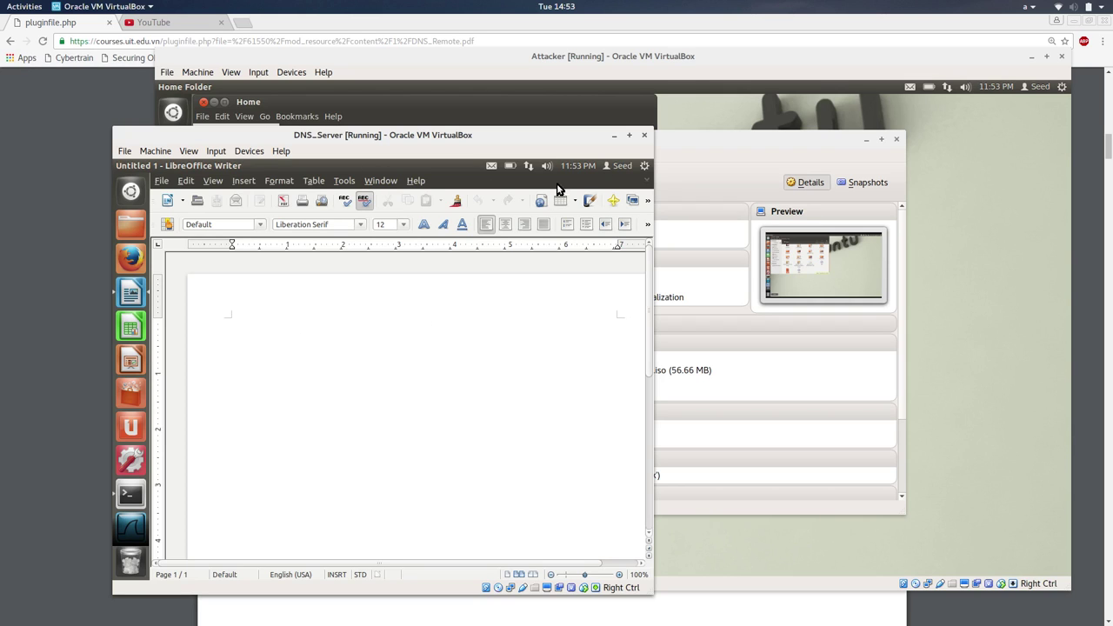
Close the blank LibreOffice Writer document and the LibreOffice start window on the DNS_Server machine.
click(648, 180)
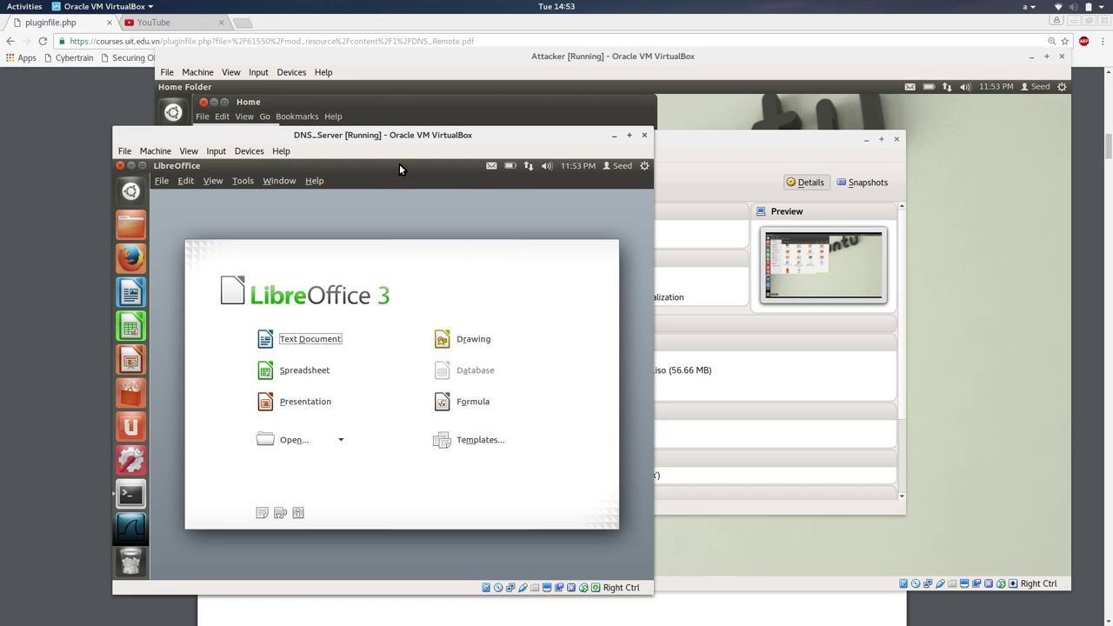
drag(399, 164, 397, 269)
click(165, 257)
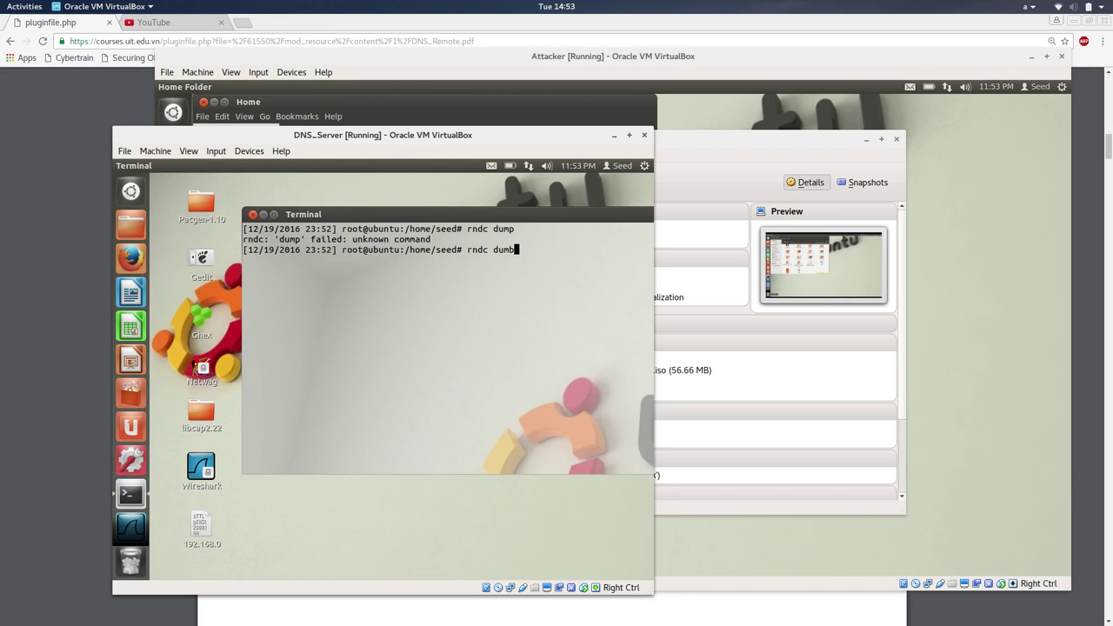
Dump the DNS cache to file by running rndc dumpdb cache in the DNS_Server terminal.
key(BackSpace)
key(BackSpace)
text(pdb cache)
key(Return)
Print the dumped cache file /var/cache/bind/dump.db in the DNS_Server terminal.
text(cat /e)
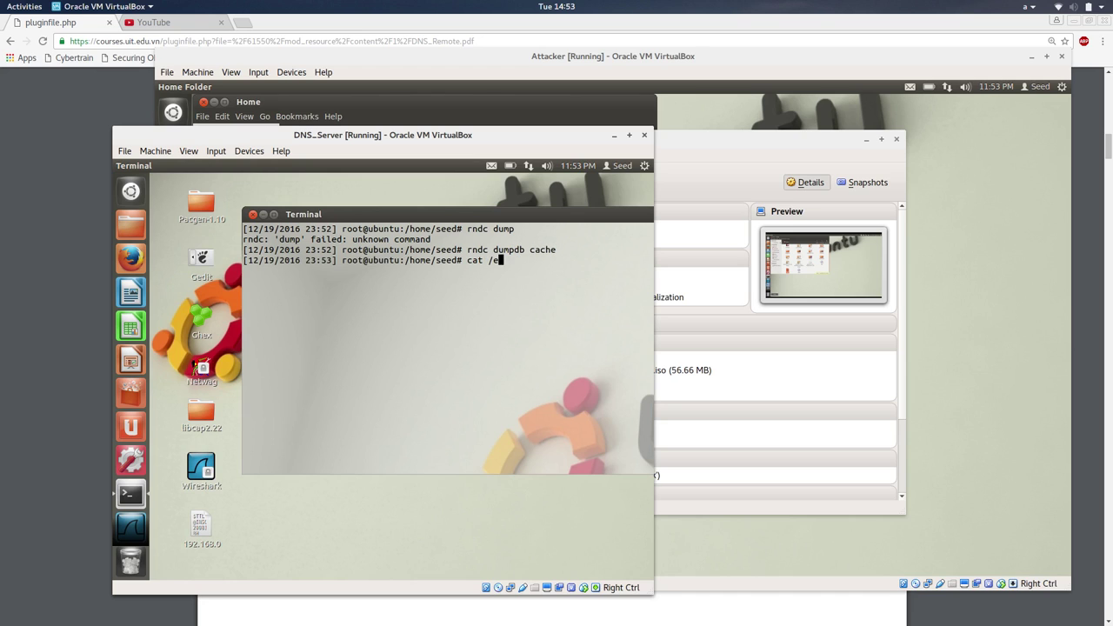
key(BackSpace)
text(var/cache/bi)
key(Tab)
text(d)
key(Tab)
key(Return)
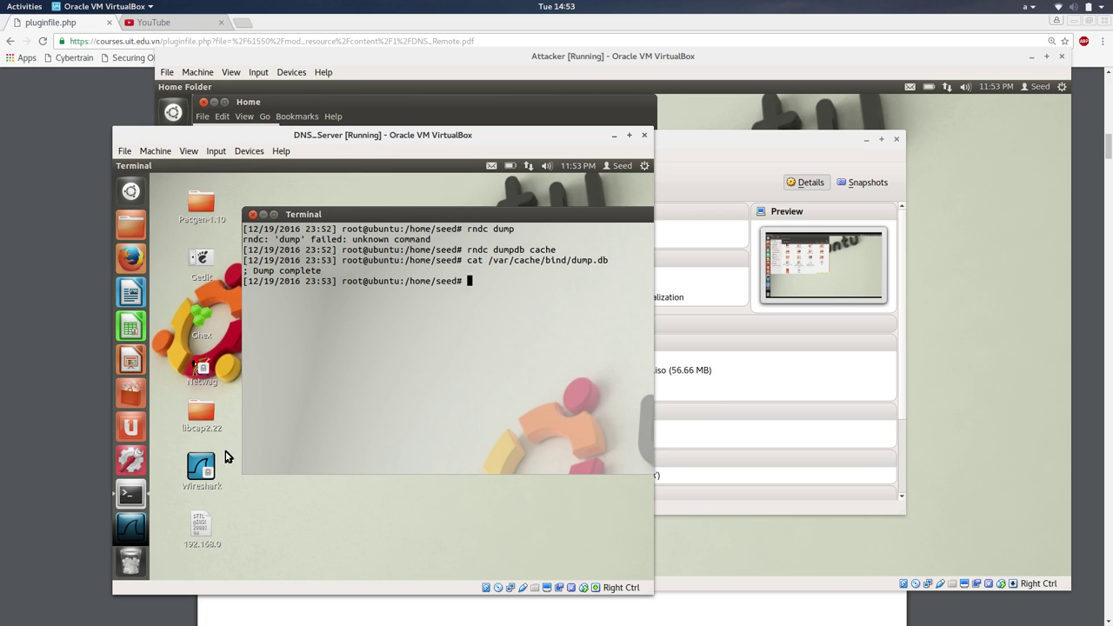
Launch Wireshark on the DNS_Server machine and start a live capture on interface eth13.
click(201, 469)
double_click(202, 470)
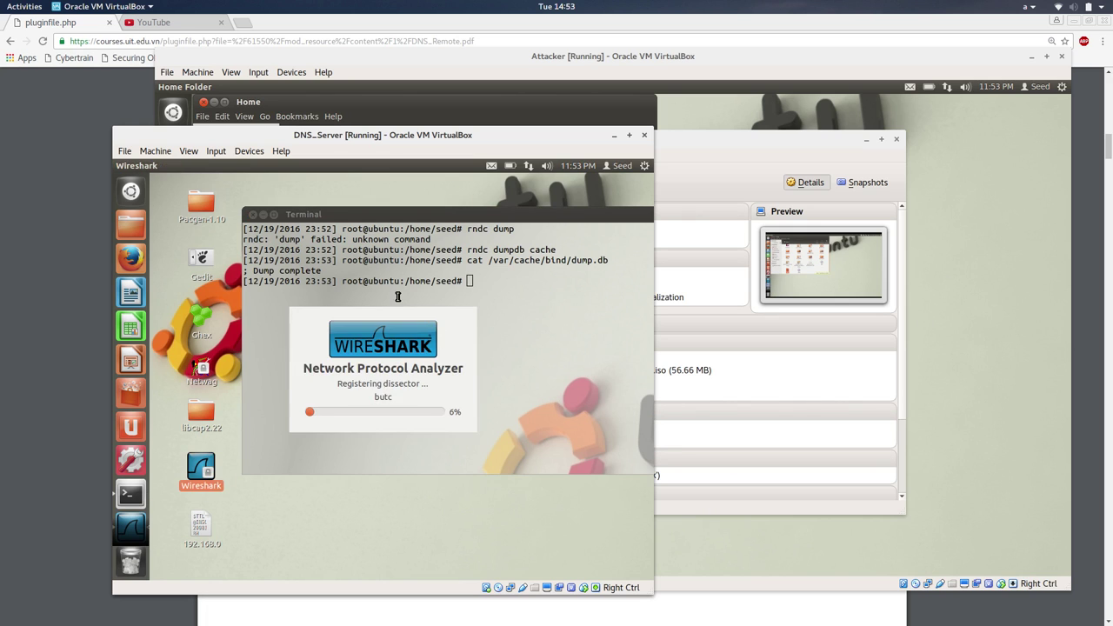
click(424, 264)
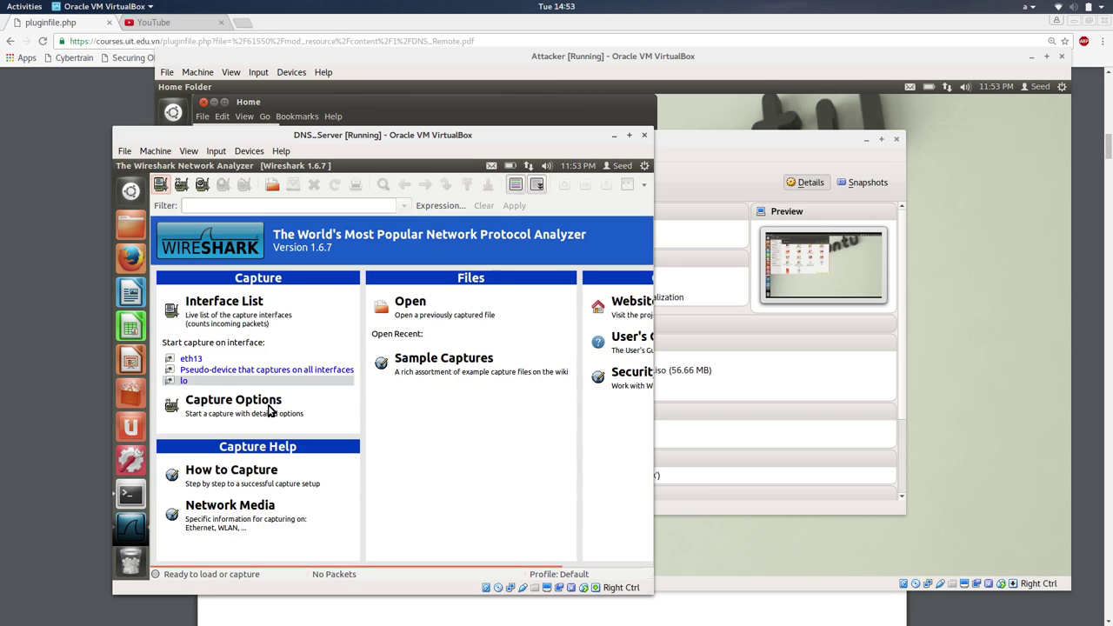
click(235, 364)
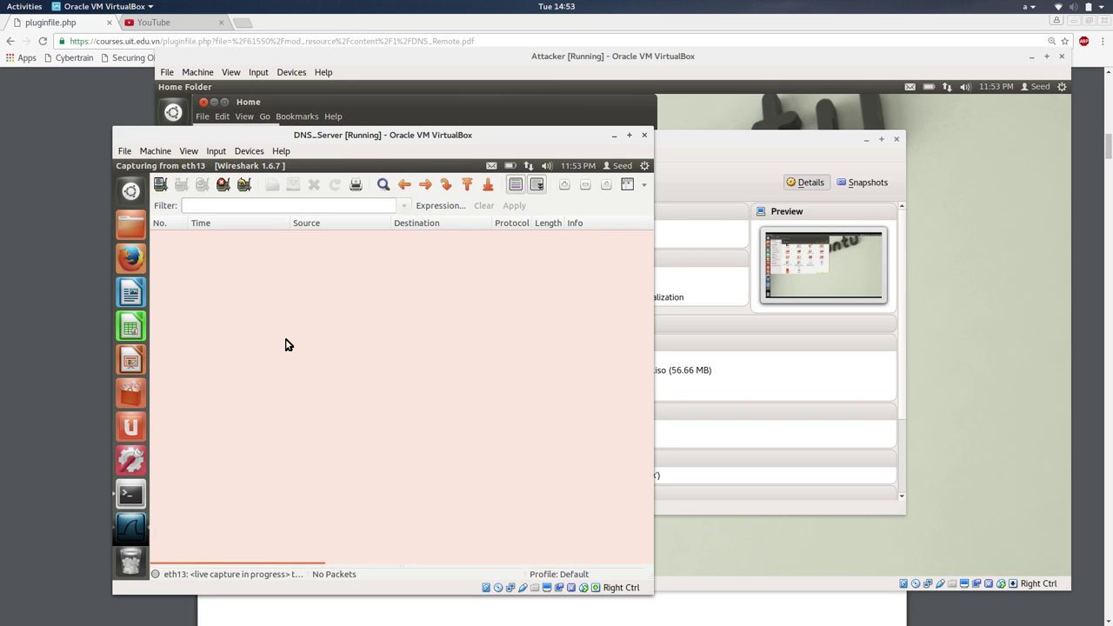
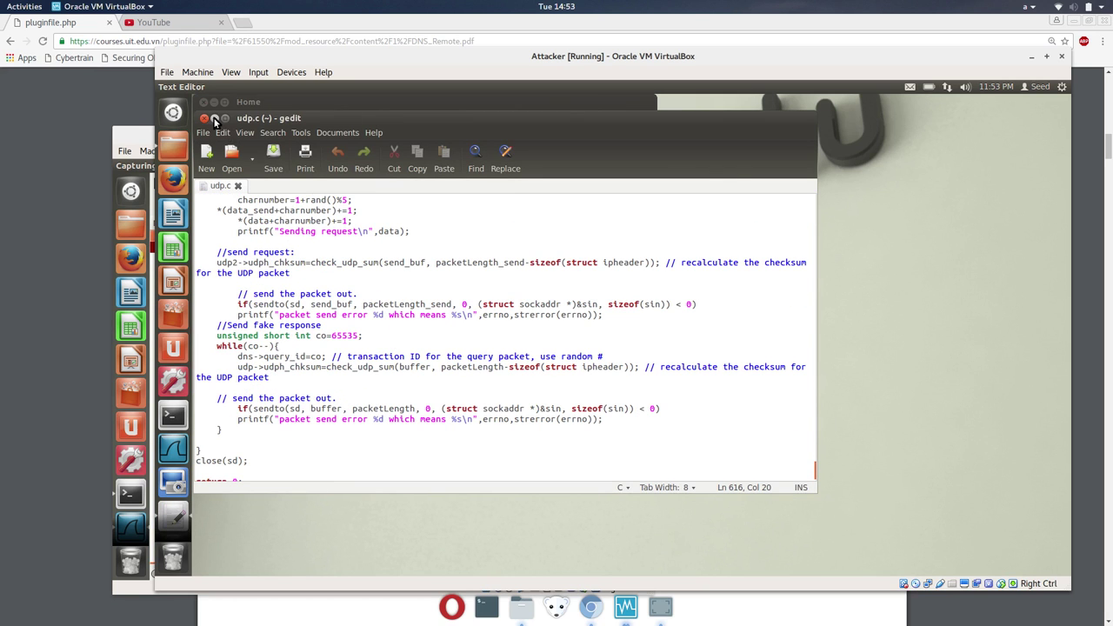
Minimize the udp.c editor on the Attacker machine and move the Home folder window aside.
click(214, 120)
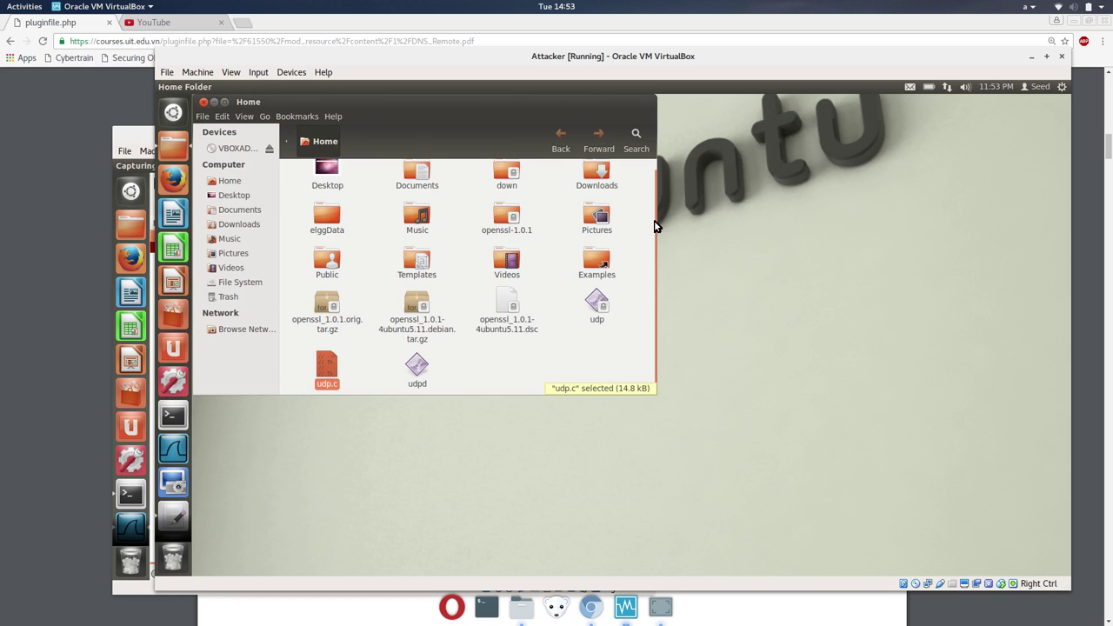
drag(545, 100, 845, 168)
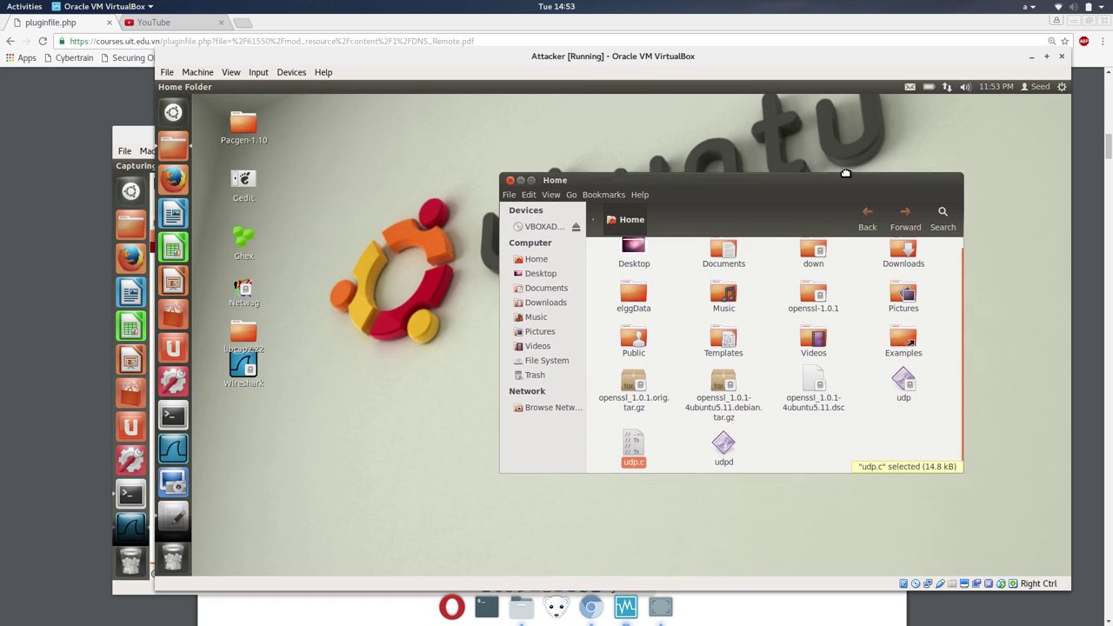
click(398, 291)
Open a terminal on the Attacker machine and switch to root with sudo su, entering the account password.
key(ctrl+alt+t)
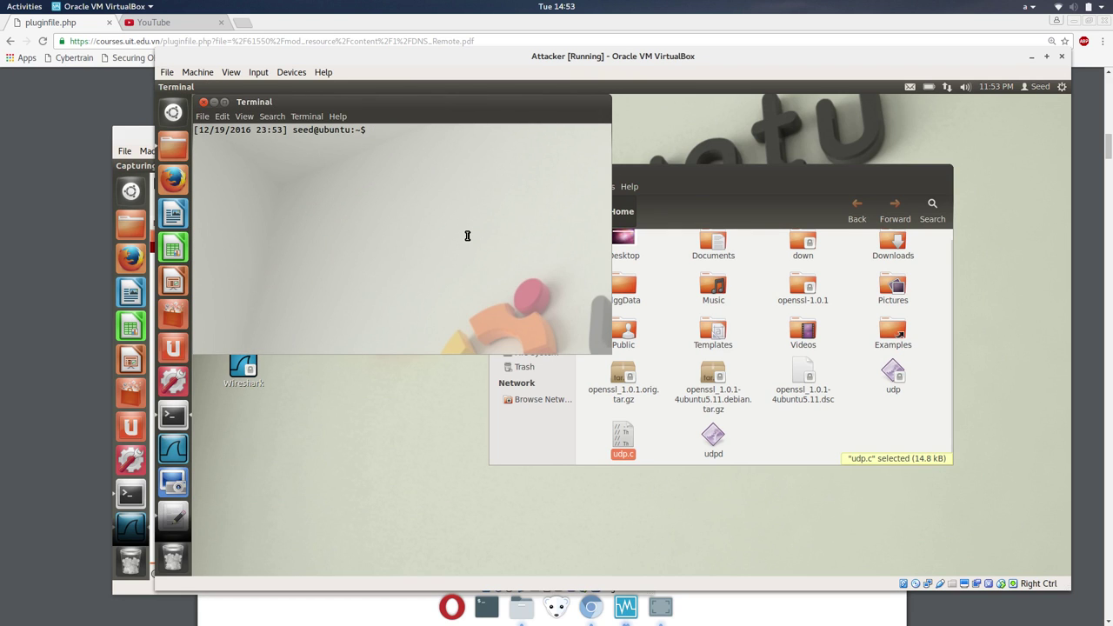
text(d)
text(udo su)
key(Return)
key(Return)
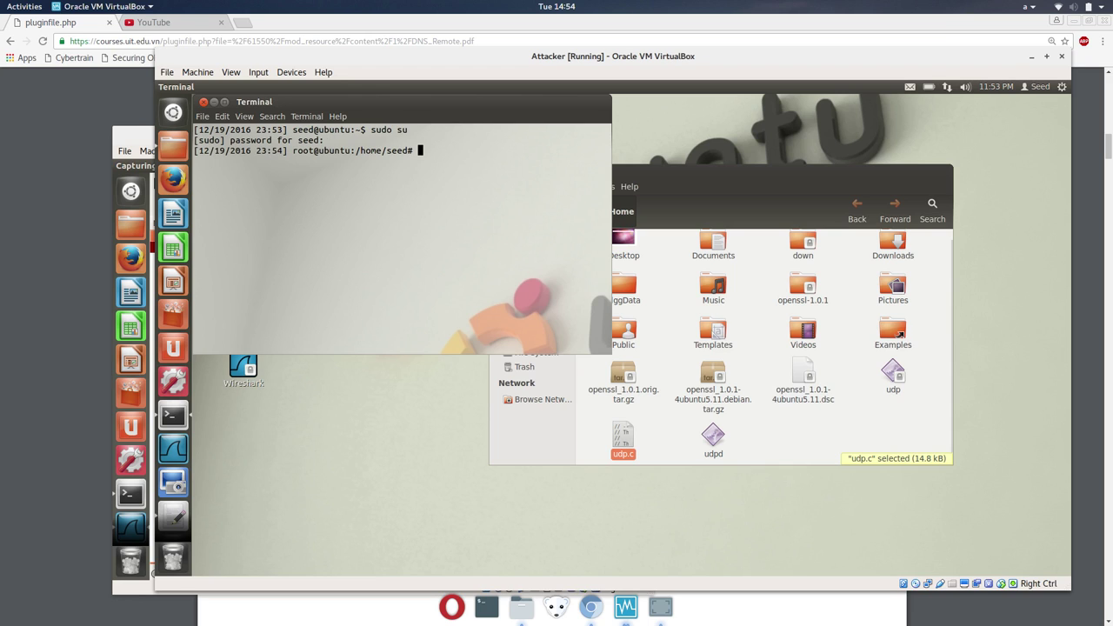
Compile udp.c in the Attacker terminal with gcc -lpcap udp.c -o udp.
text(gcc -lp-lpcap udp.c udp)
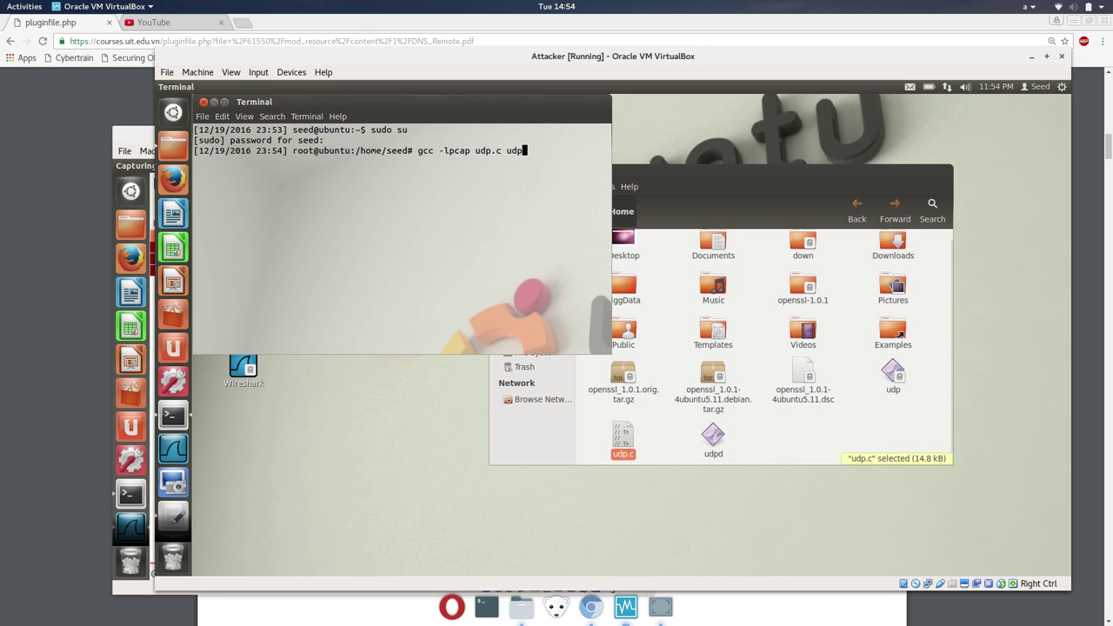
key(Left)
text(-o)
key(Return)
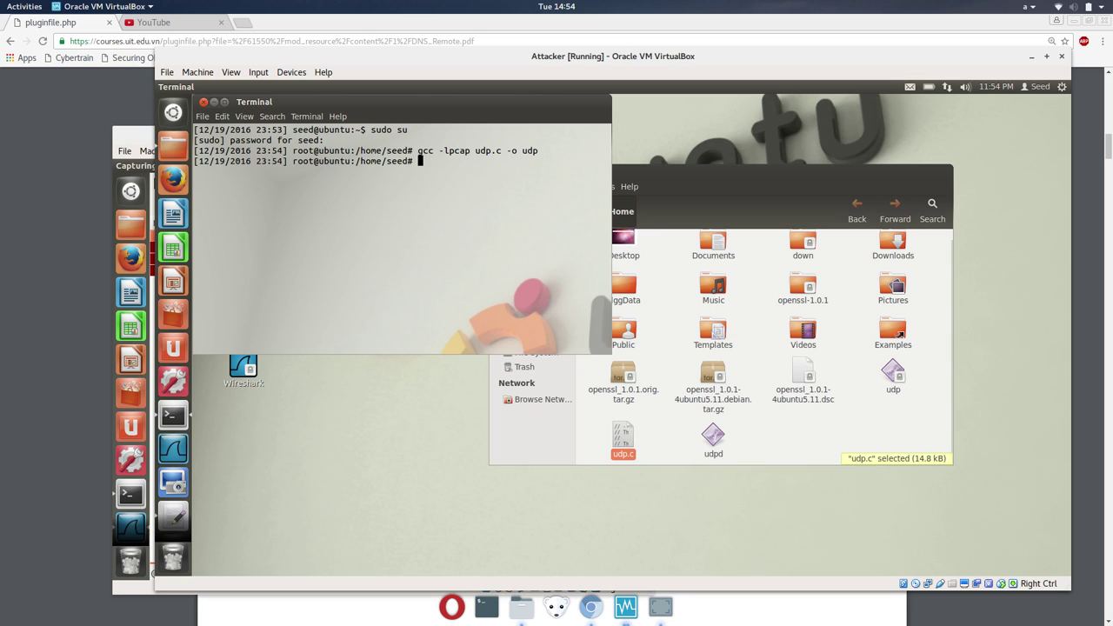
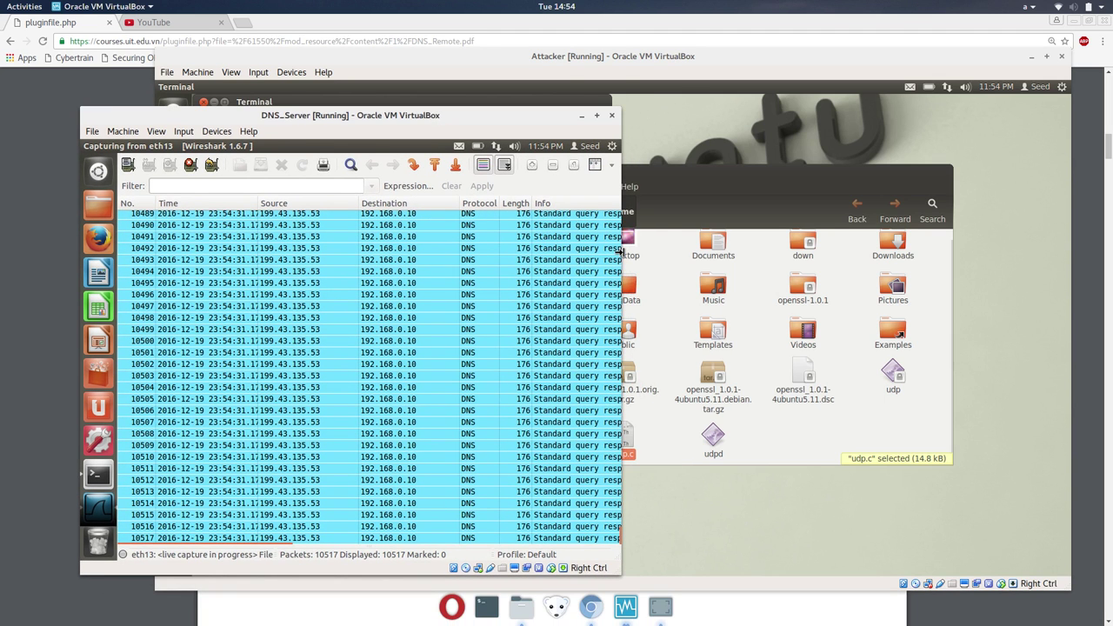
Widen the DNS_Server window and examine the DNS responses captured in Wireshark.
drag(621, 249, 798, 277)
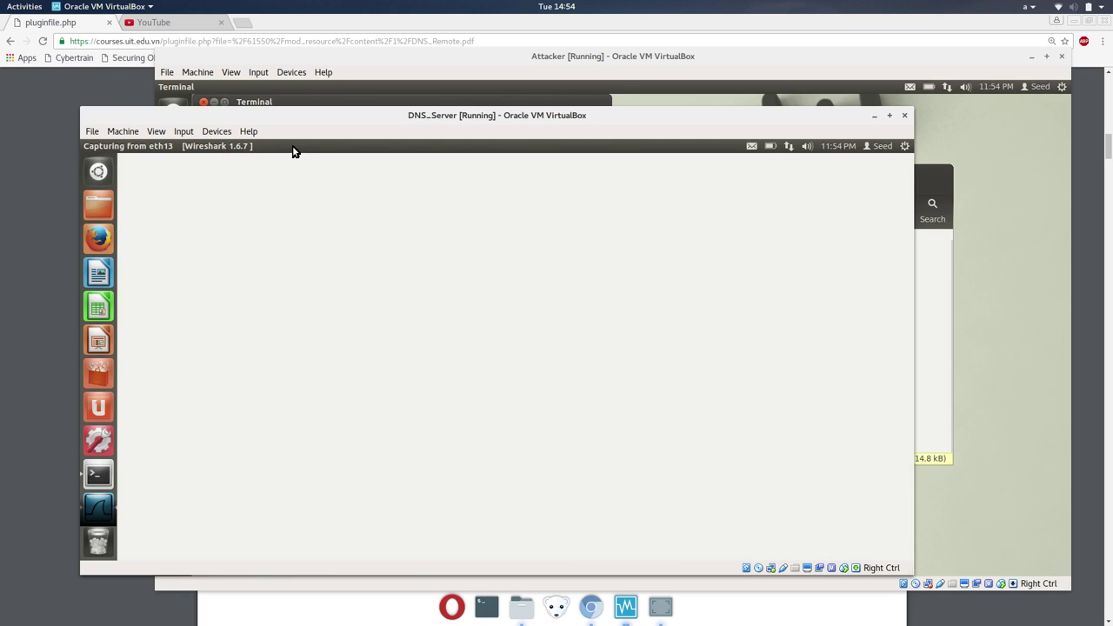
mouse_move(293, 148)
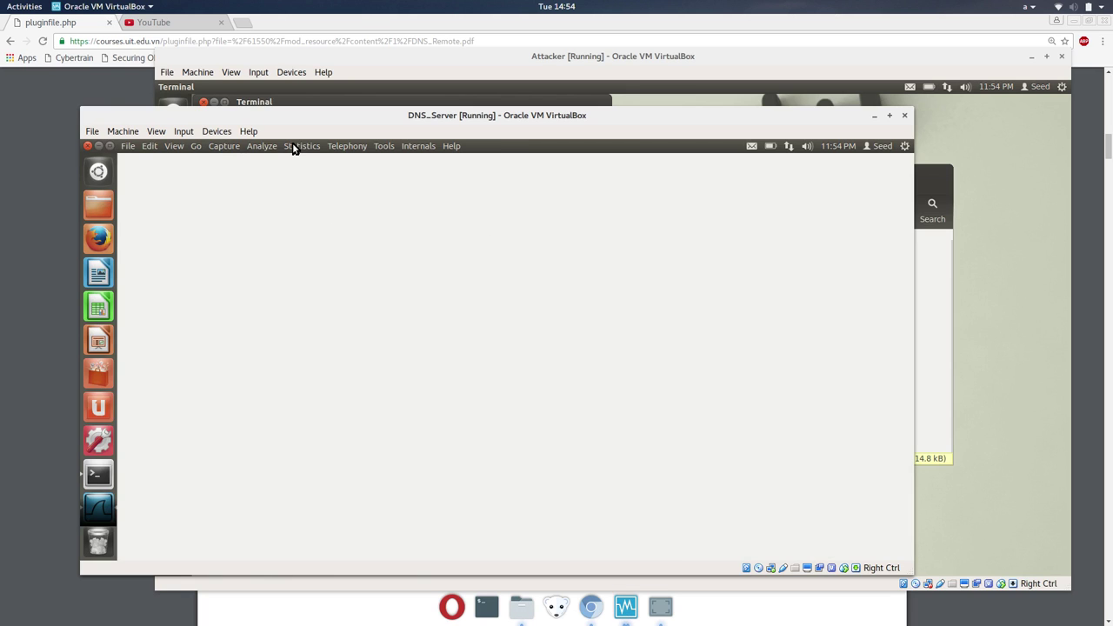
click(488, 606)
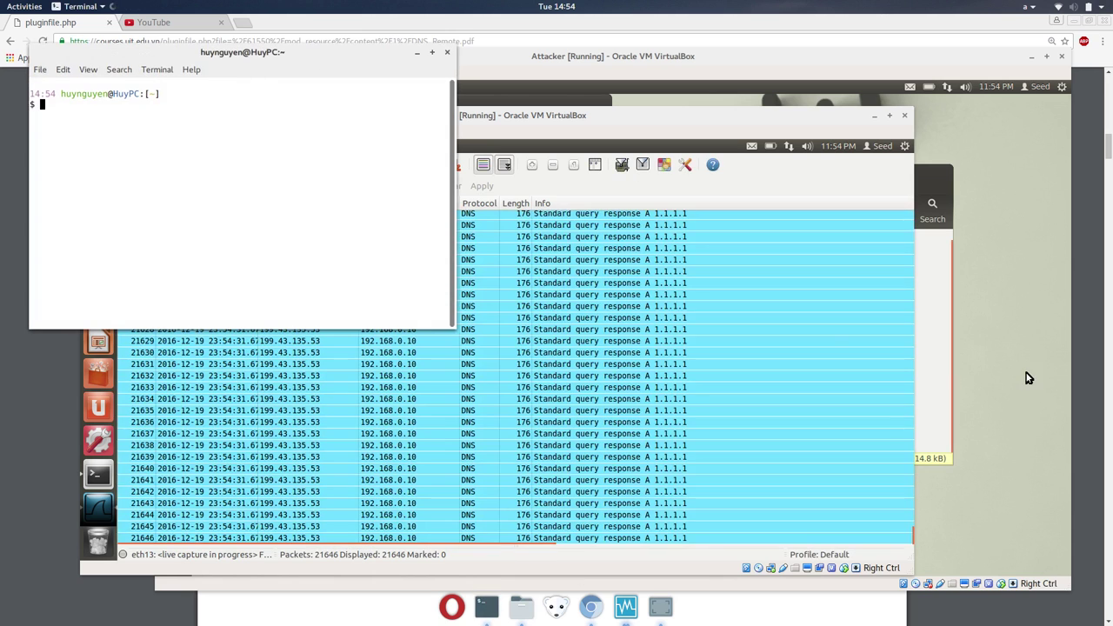
click(713, 319)
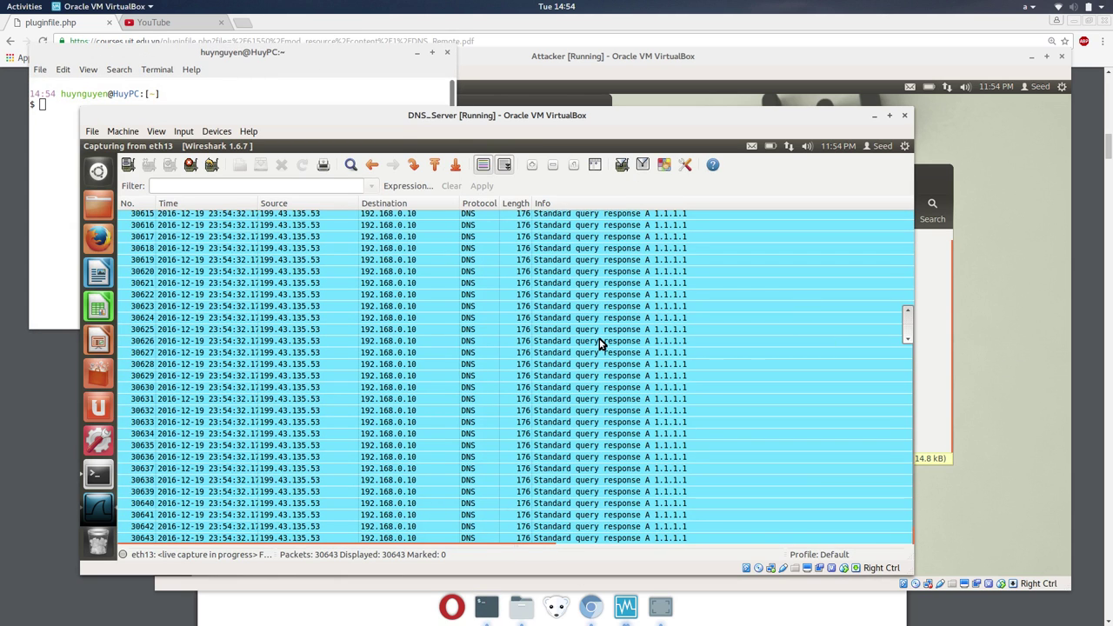
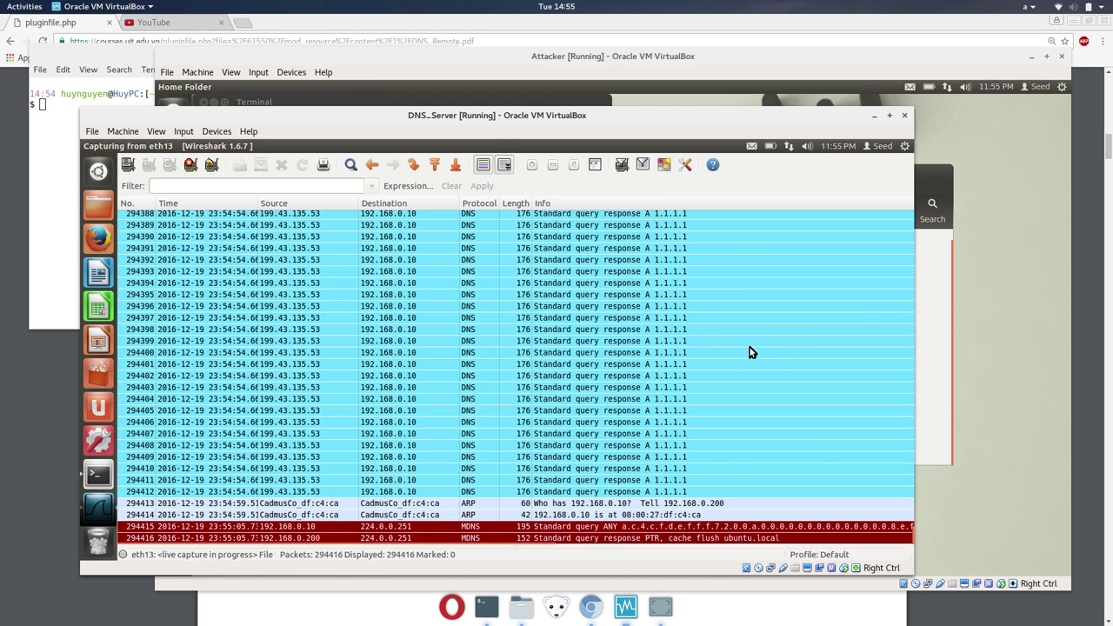
scroll(529, 467, up, 6)
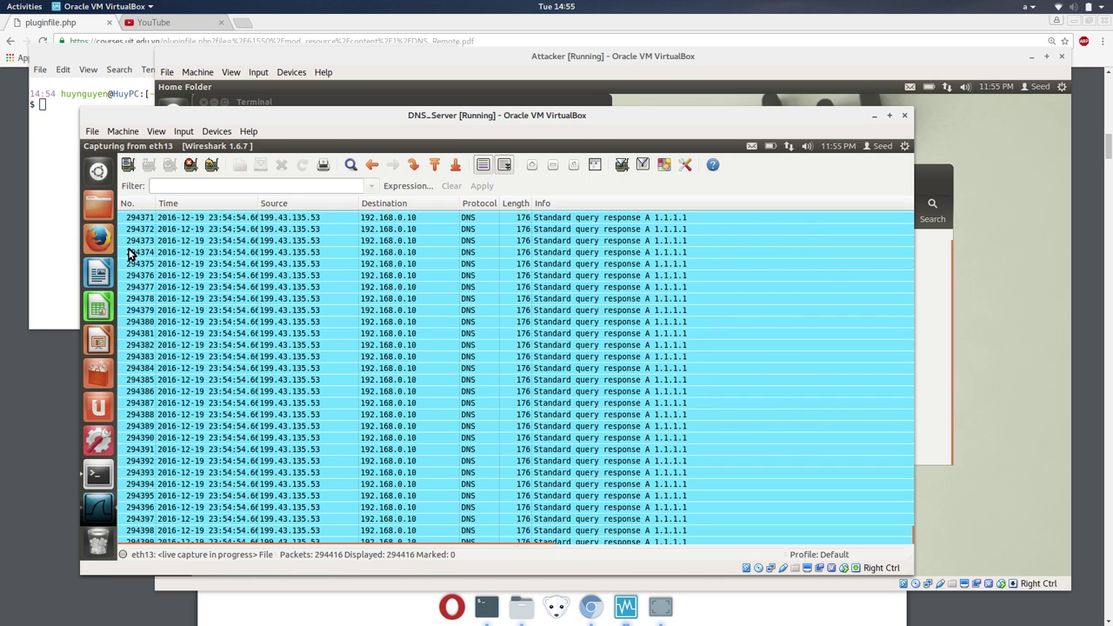
Bring up the DNS_Server terminal and dump the DNS cache again with rndc dumpdb cache.
click(96, 477)
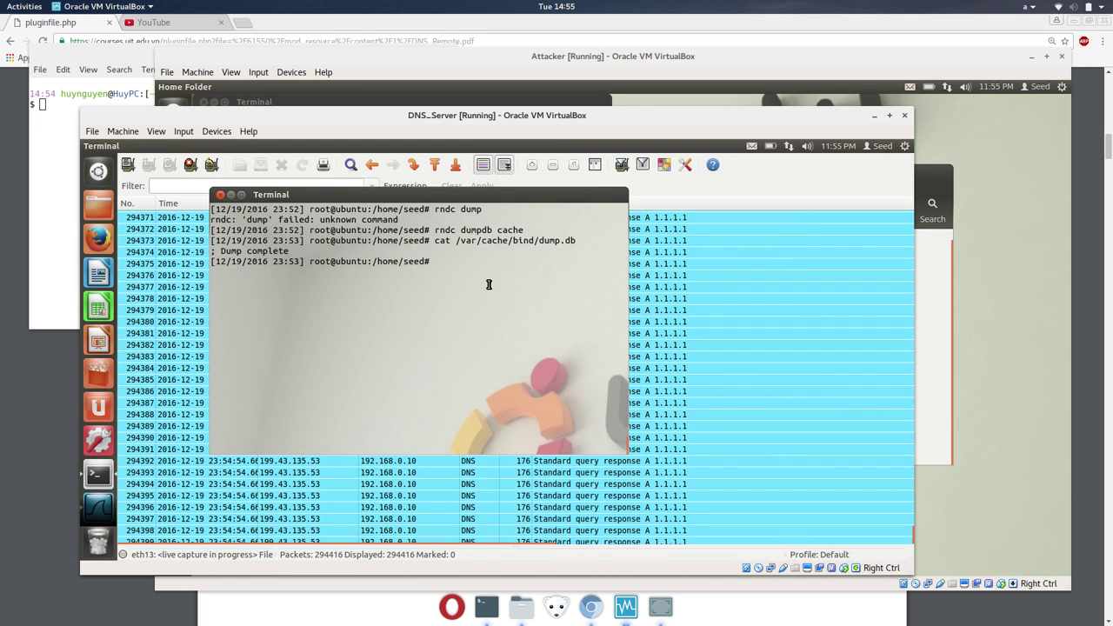
key(Up)
key(Up)
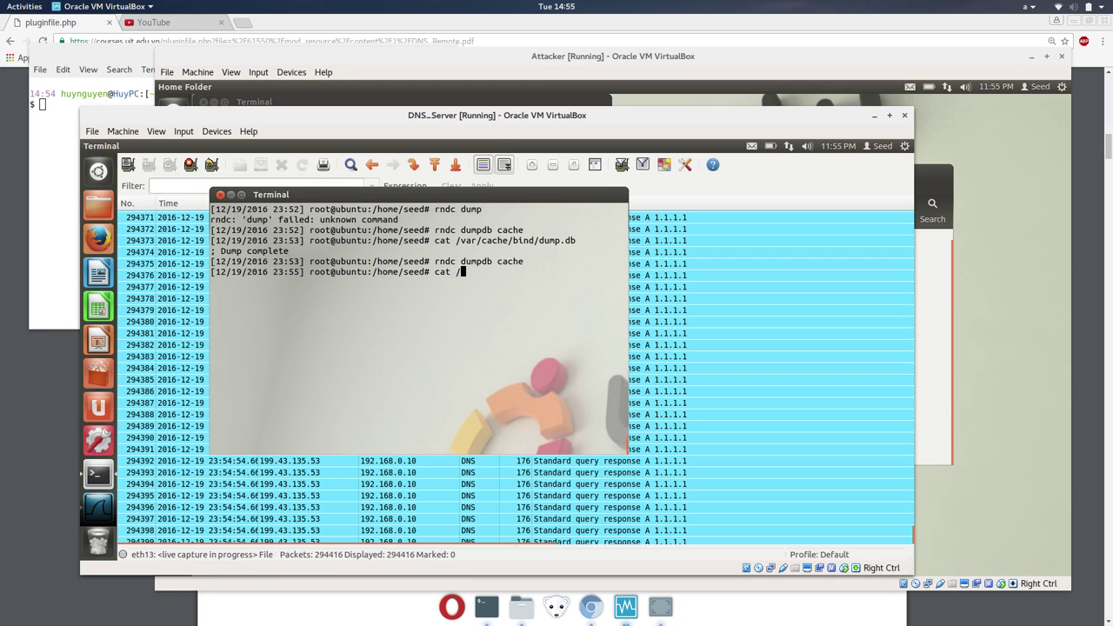
Search /var/cache/bind/dump.db for ns.dnslabattacker.net with grep and print the whole file.
text(var/cache/bind/dump.db | grep ns.l)
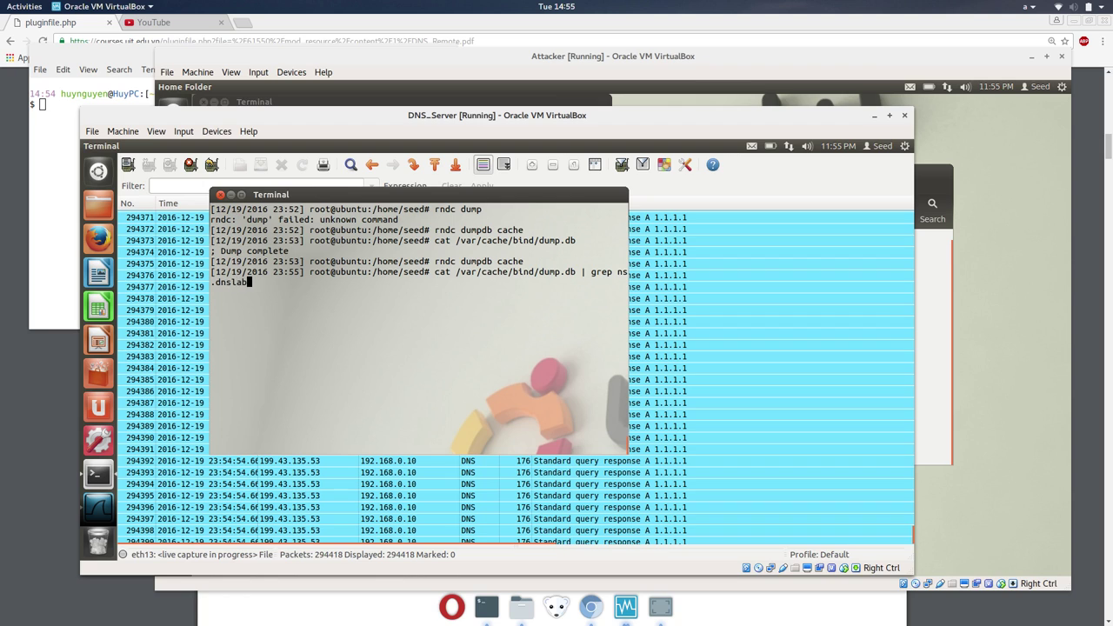
text(ttacke.ne)
key(Return)
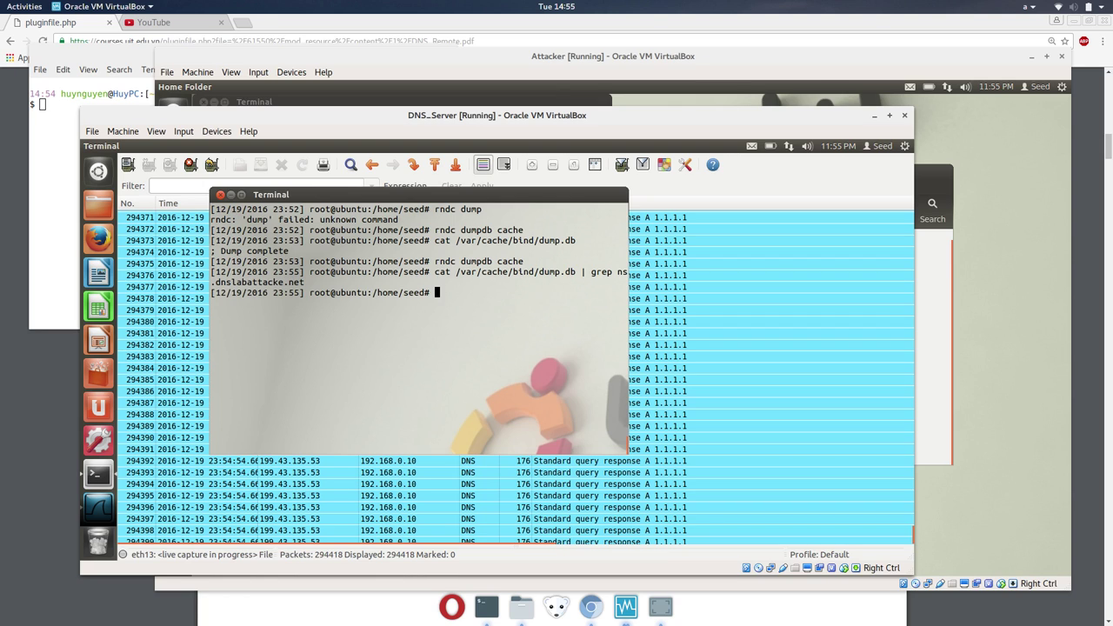
key(Up)
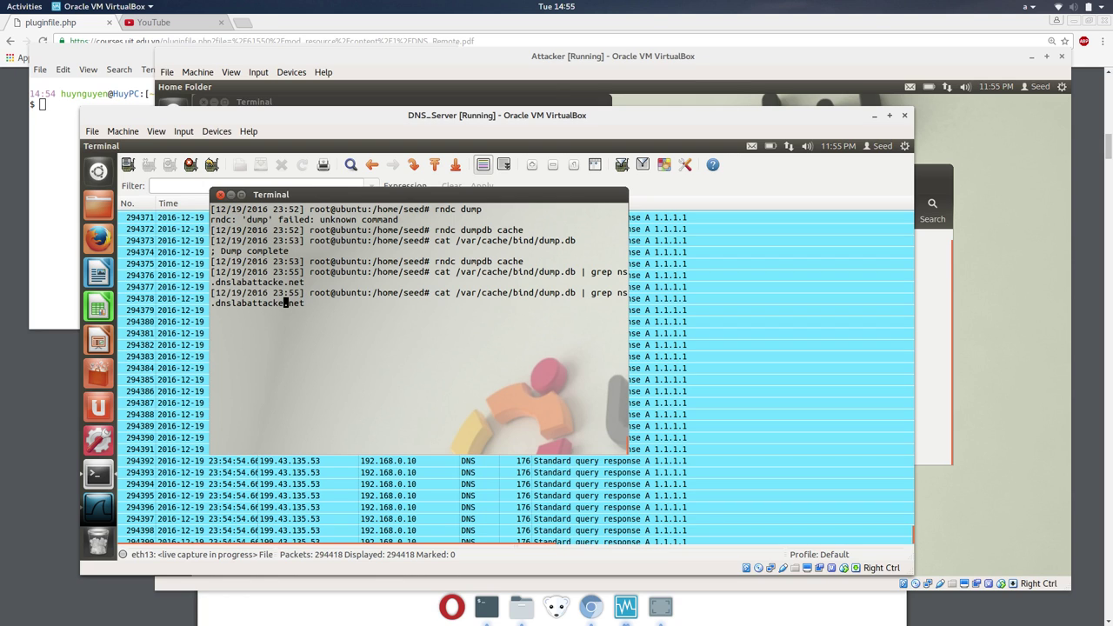
text(r)
key(Return)
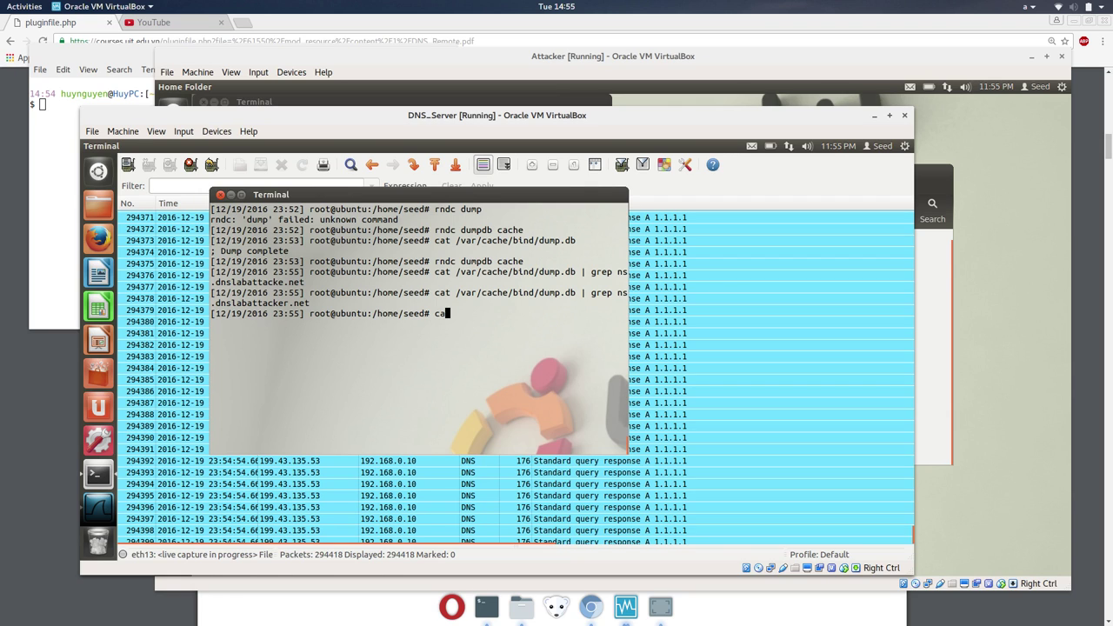
text(cat /var/cache/bind/dump.db)
key(Return)
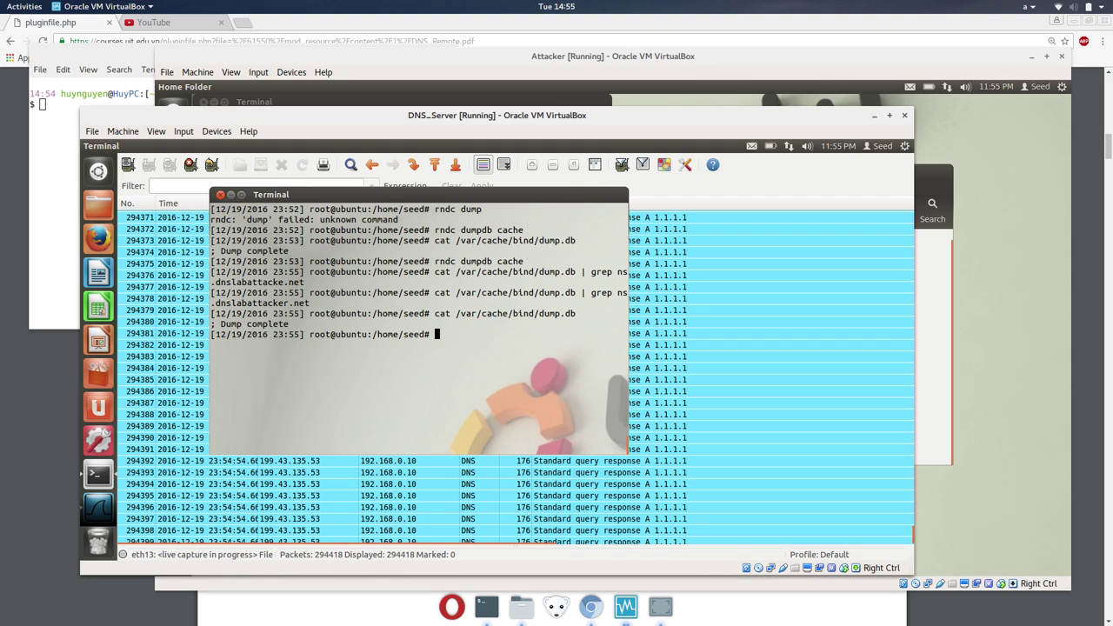
Repeat rndc dumpdb cache in the DNS_Server terminal and print the refreshed /var/cache/bind/dump.db.
key(Up)
key(Up)
key(Up)
key(Up)
key(Return)
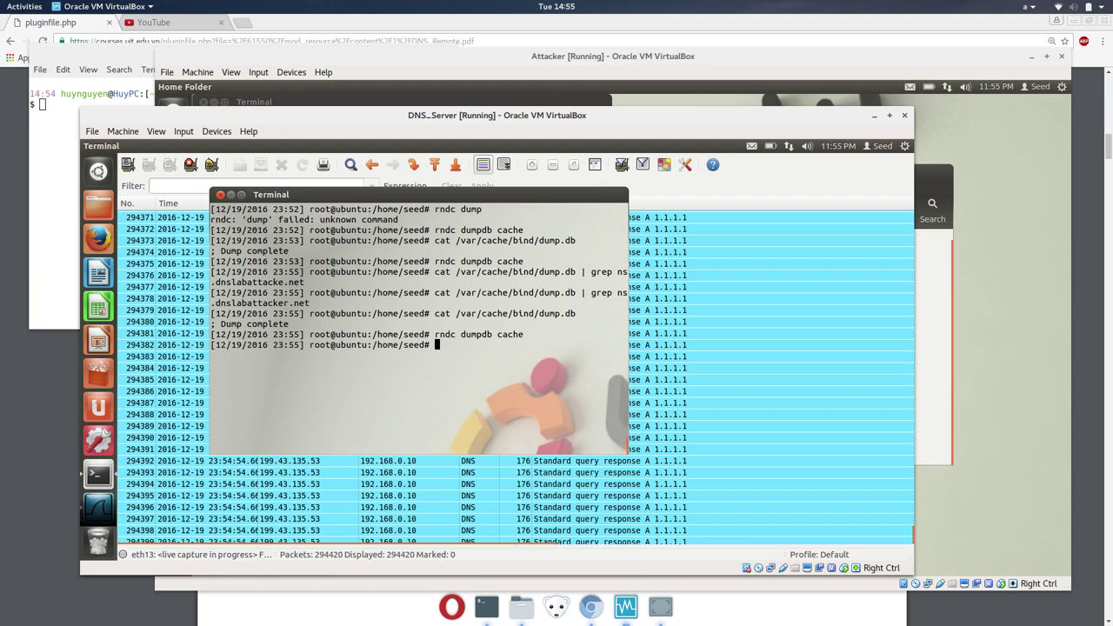
key(Up)
key(Up)
key(Return)
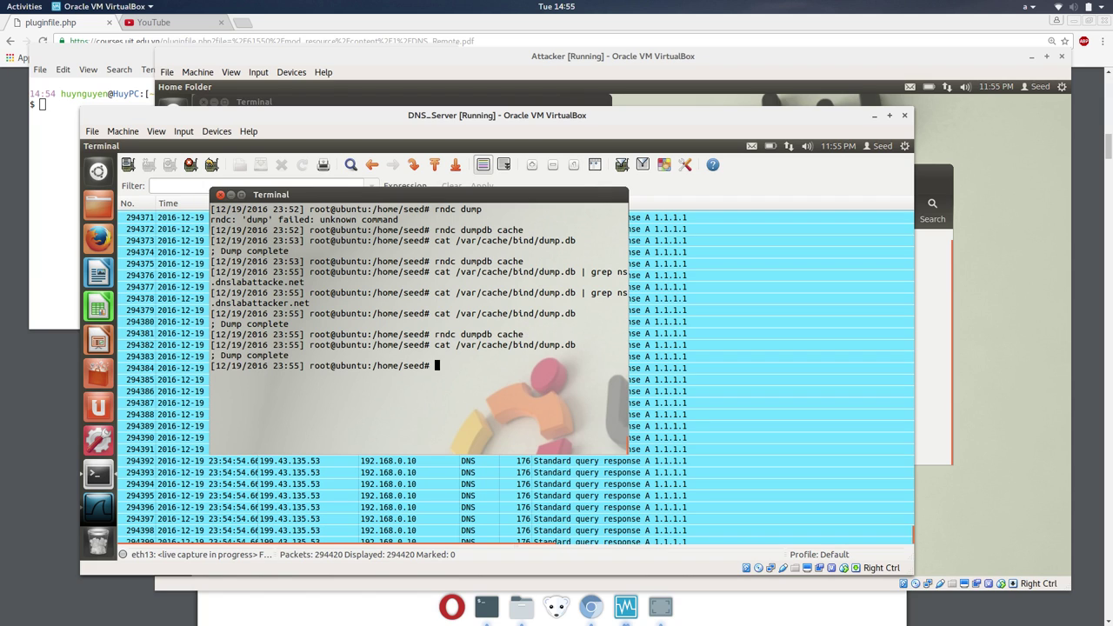
Check the DNS_Server machine's network interfaces by running ifconfig in its terminal.
click(787, 146)
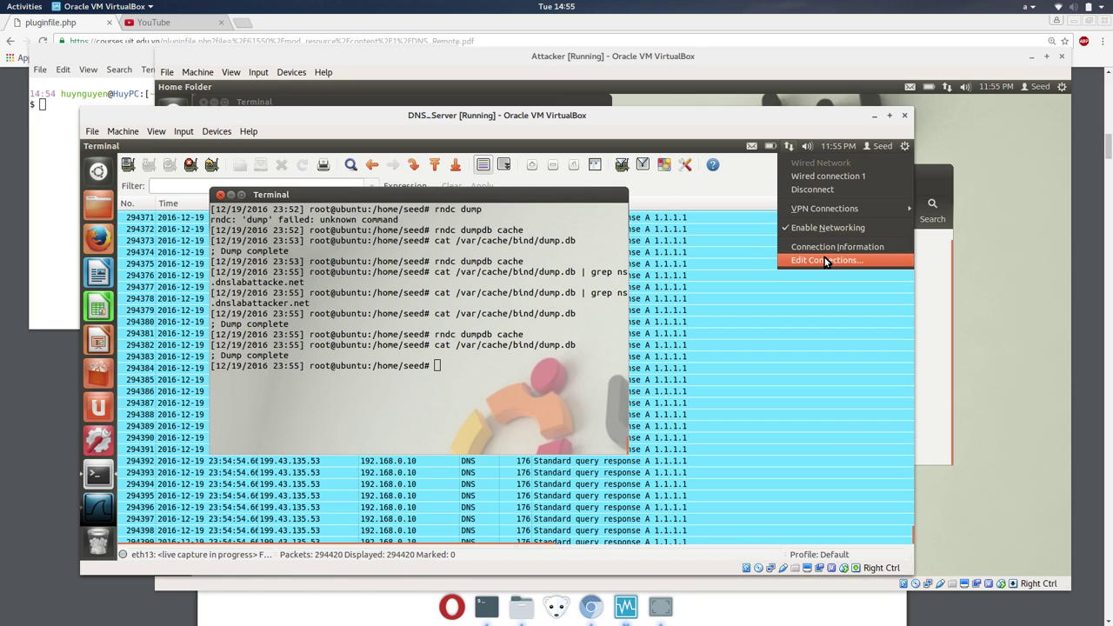
click(478, 320)
text(ifconfig)
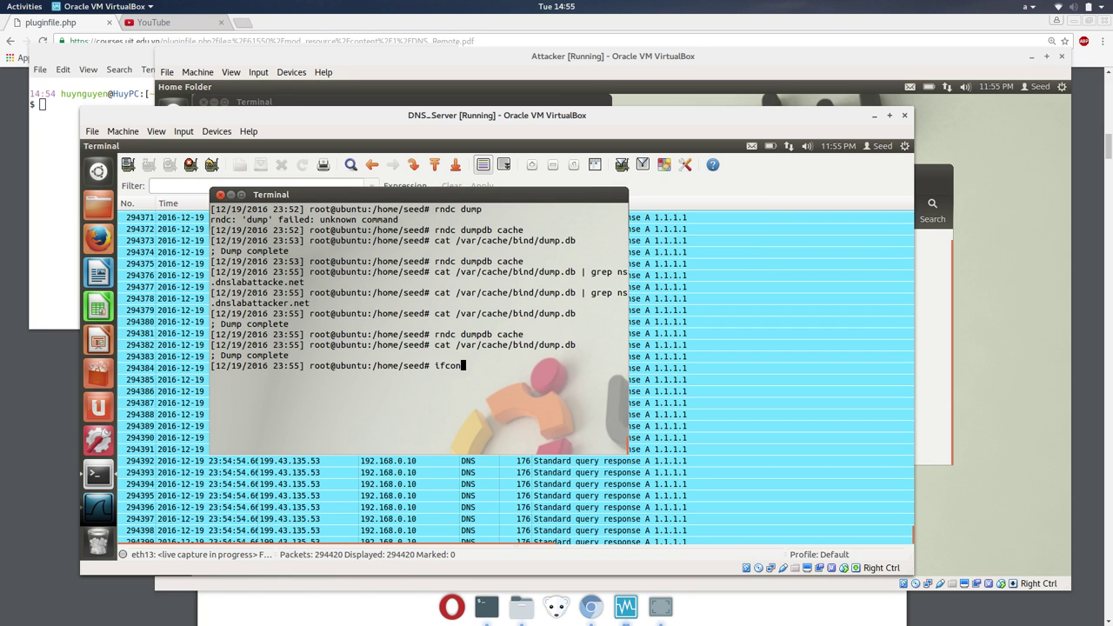
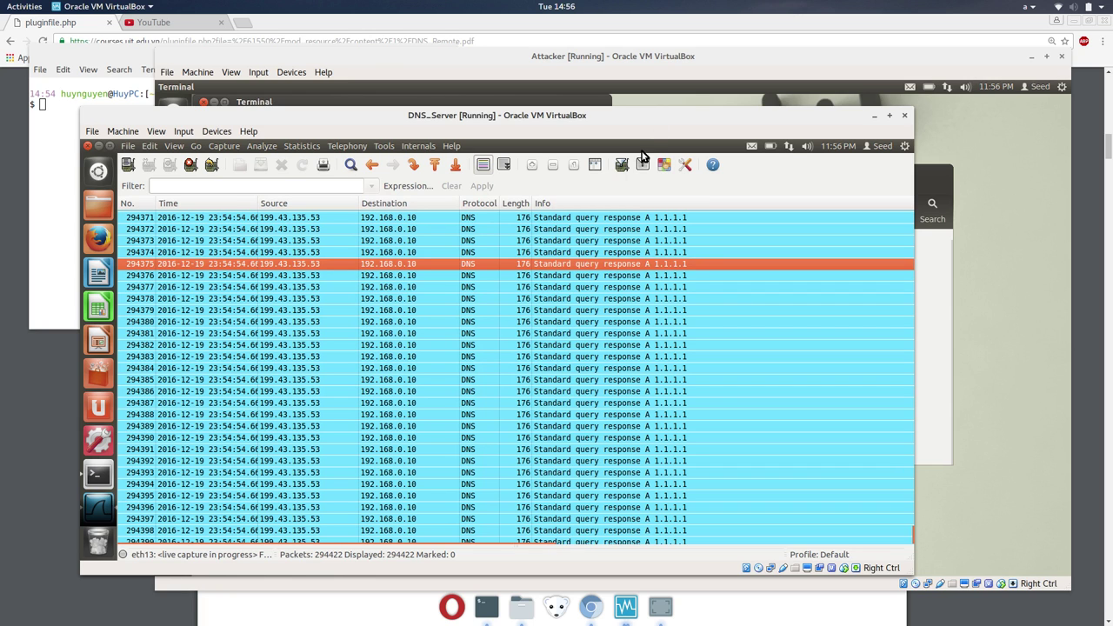
Look through the last captured packets in Wireshark and return to the DNS_Server terminal's ifconfig output.
scroll(426, 366, down, 7)
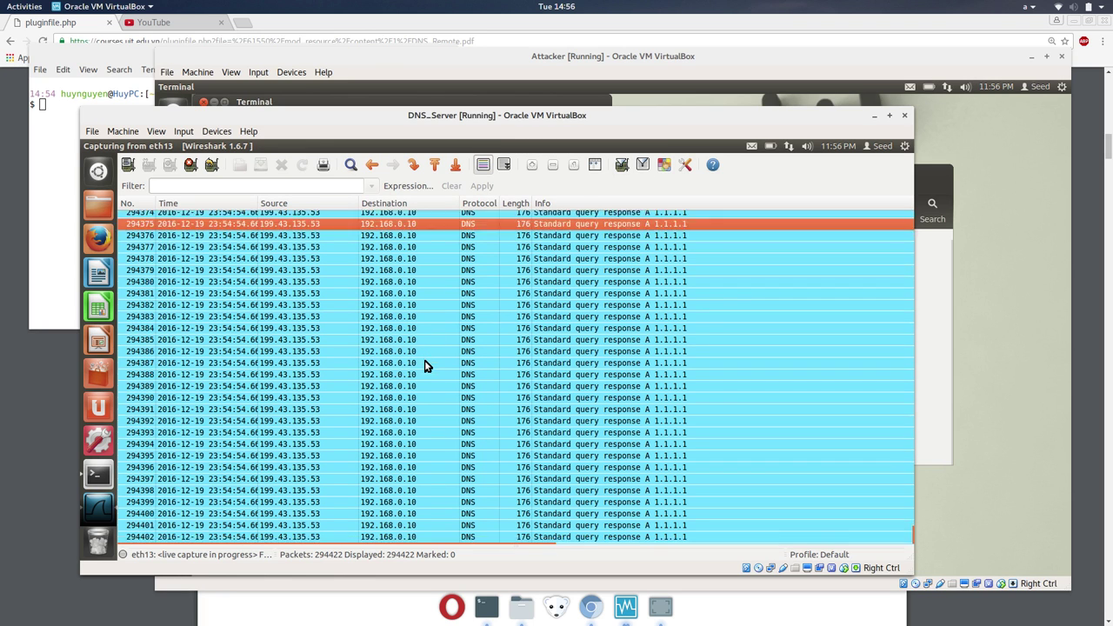
scroll(426, 366, up, 1)
key(alt+Tab)
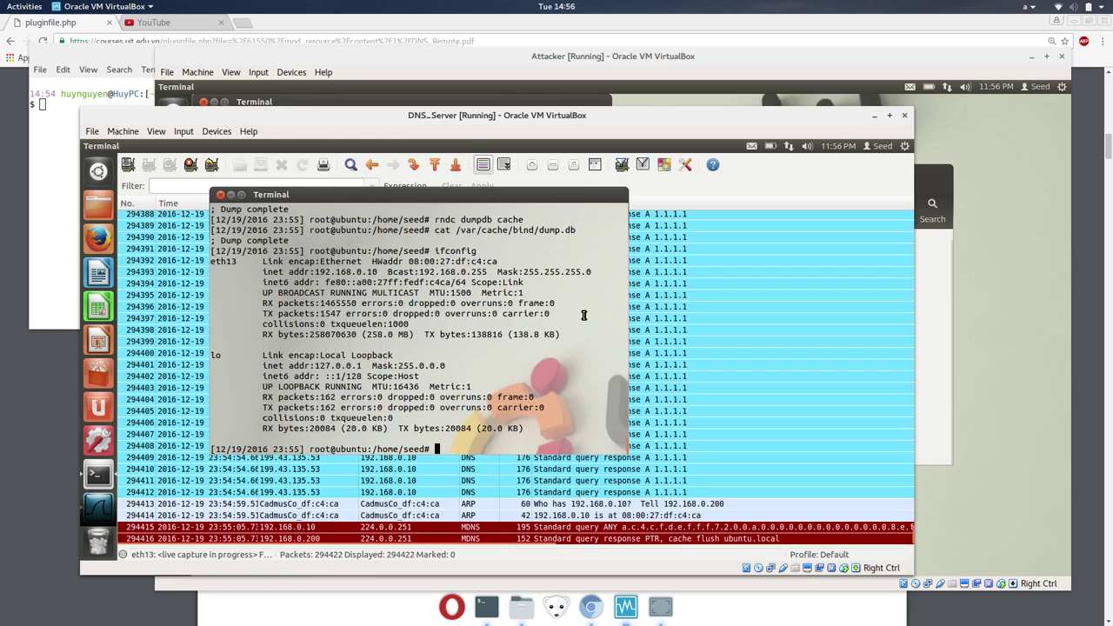
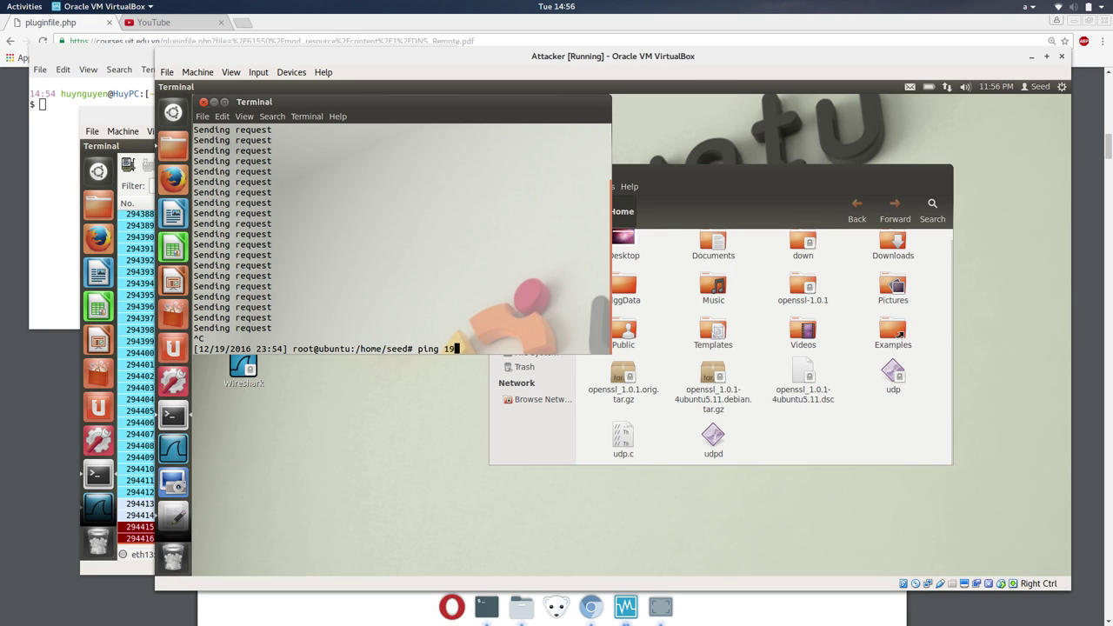
Test the connection to the DNS server from the Attacker terminal by running ping 192.168.0.10.
text(2.168.0.10)
key(Return)
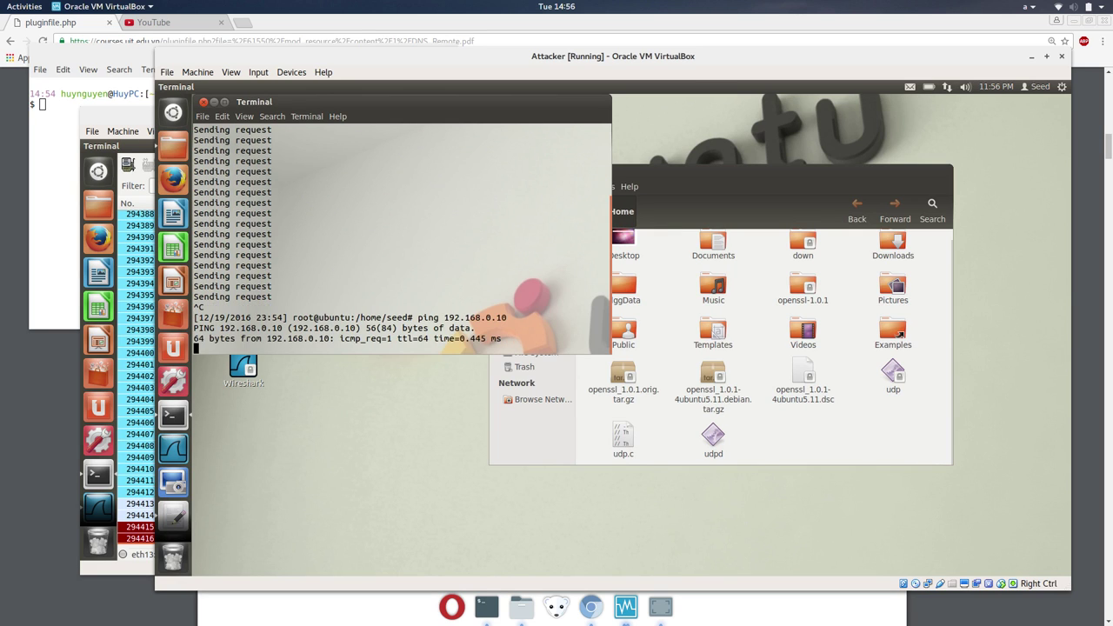
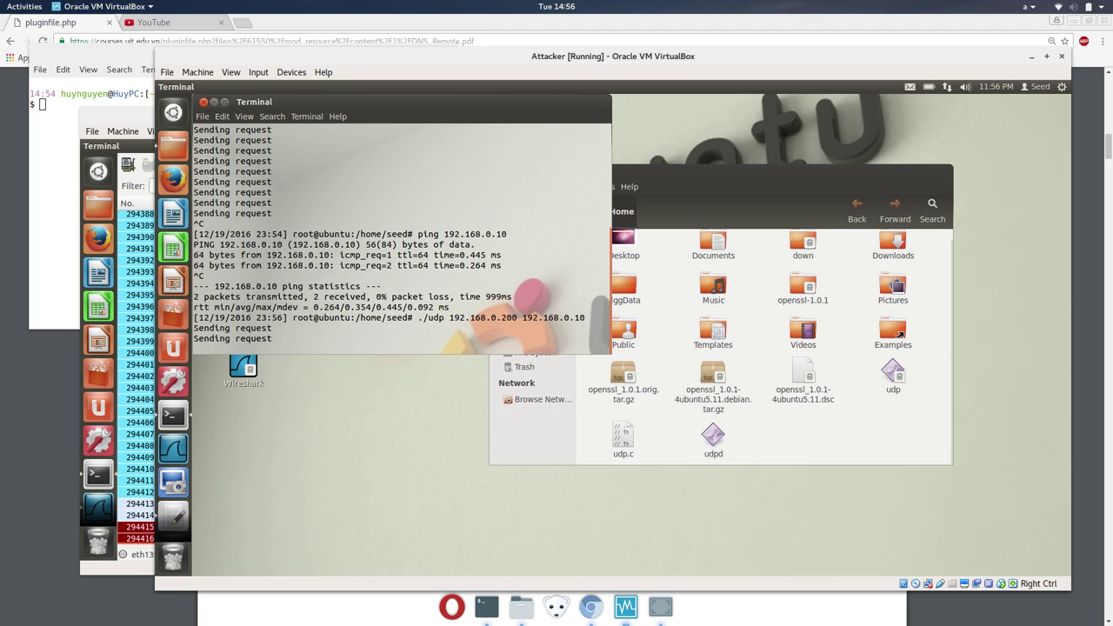
Switch to the DNS_Server machine's Wireshark capture to view the incoming packets.
click(145, 262)
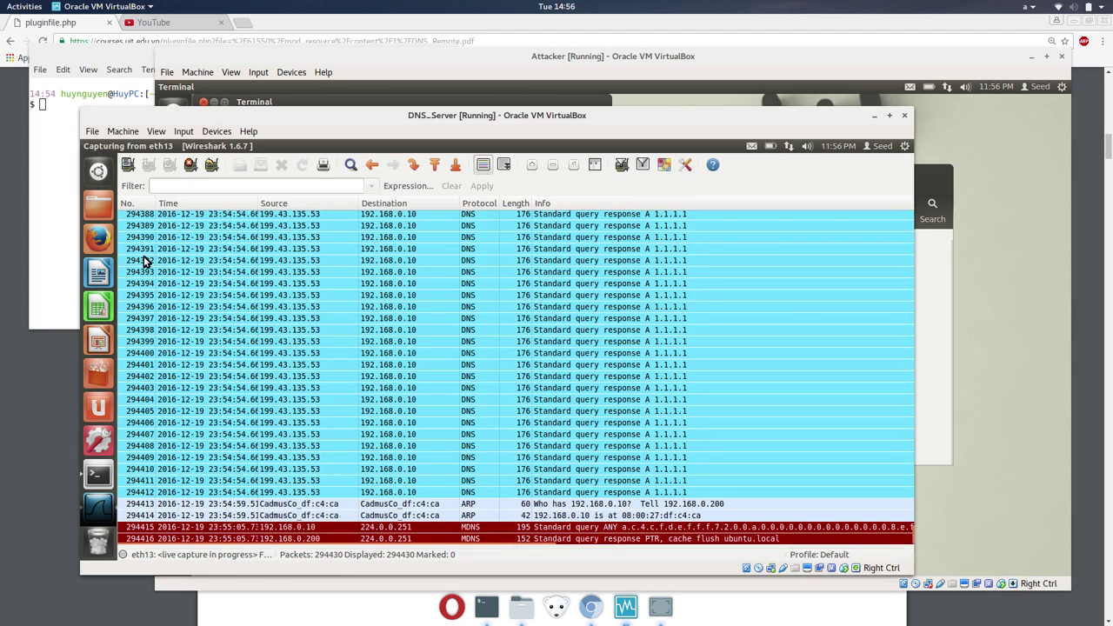
In the DNS_Server terminal, run rndc dumpdb cache and display the dump with cat /var/cache/bind/dump.db.
click(99, 476)
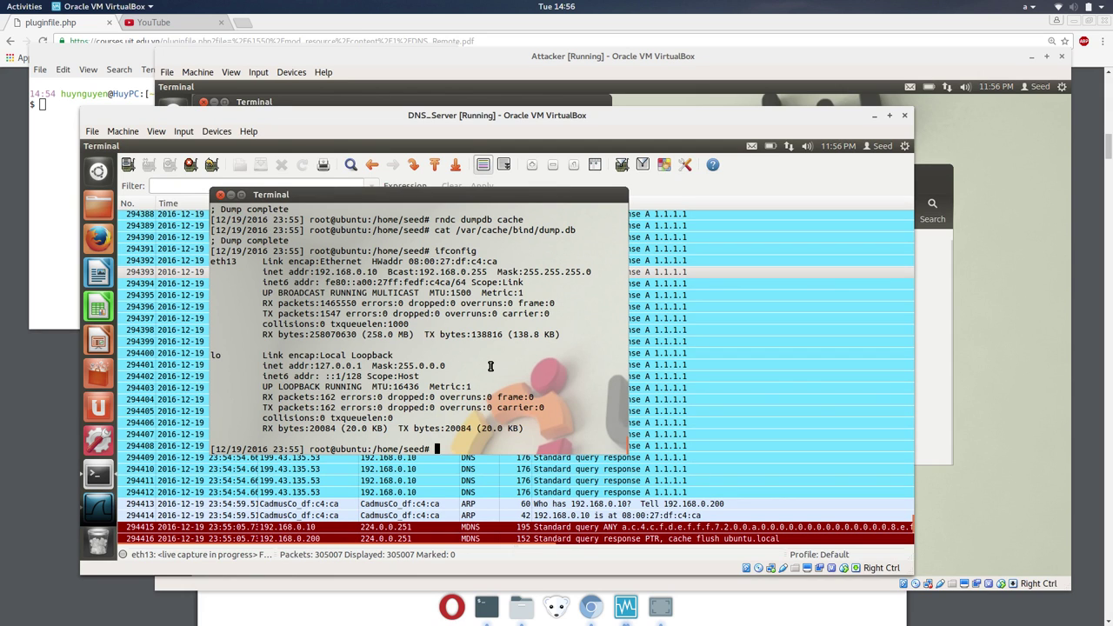
key(Up)
key(Up)
key(Return)
key(Up)
key(Up)
key(Return)
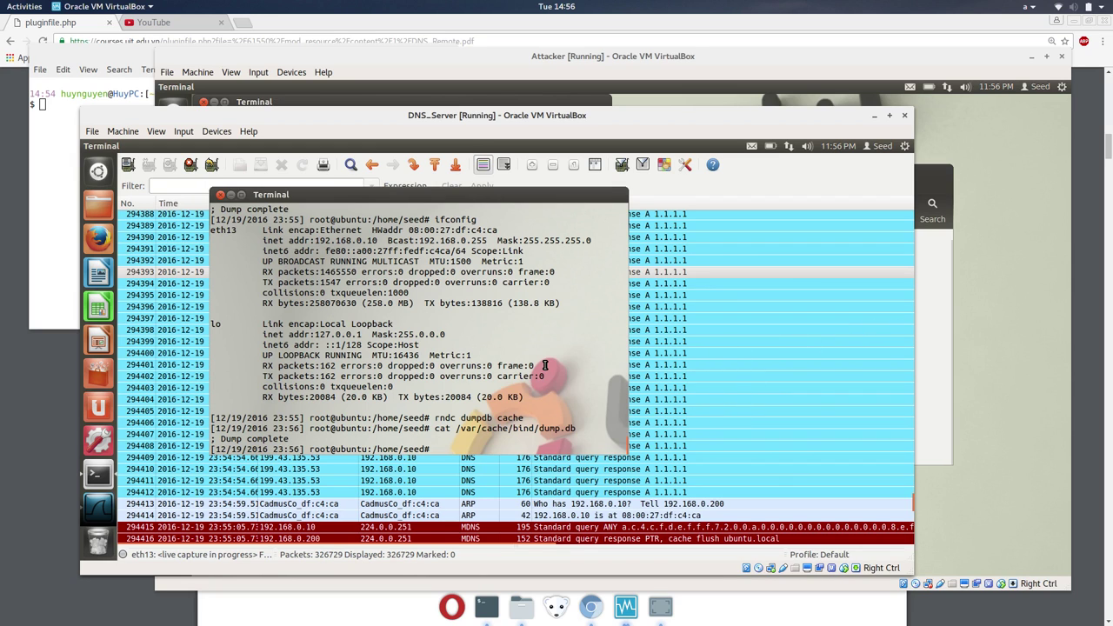
Restart the BIND 9 name service by running /etc/init.d/bind9 restart.
text(/etc/init.d/bi)
key(Tab)
text(rest)
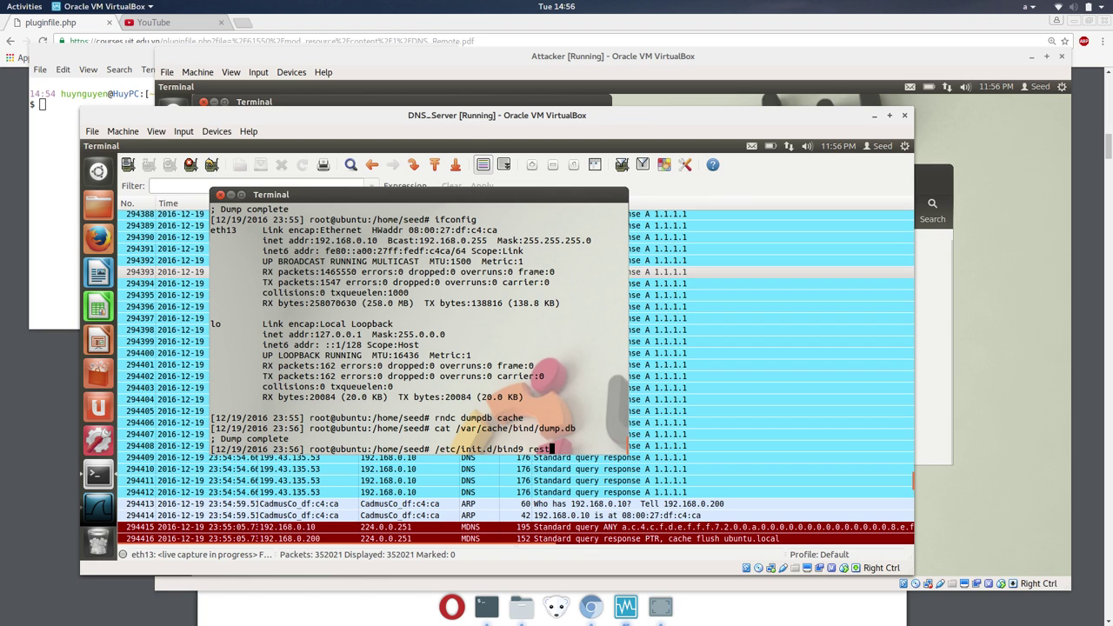
text(art)
key(Return)
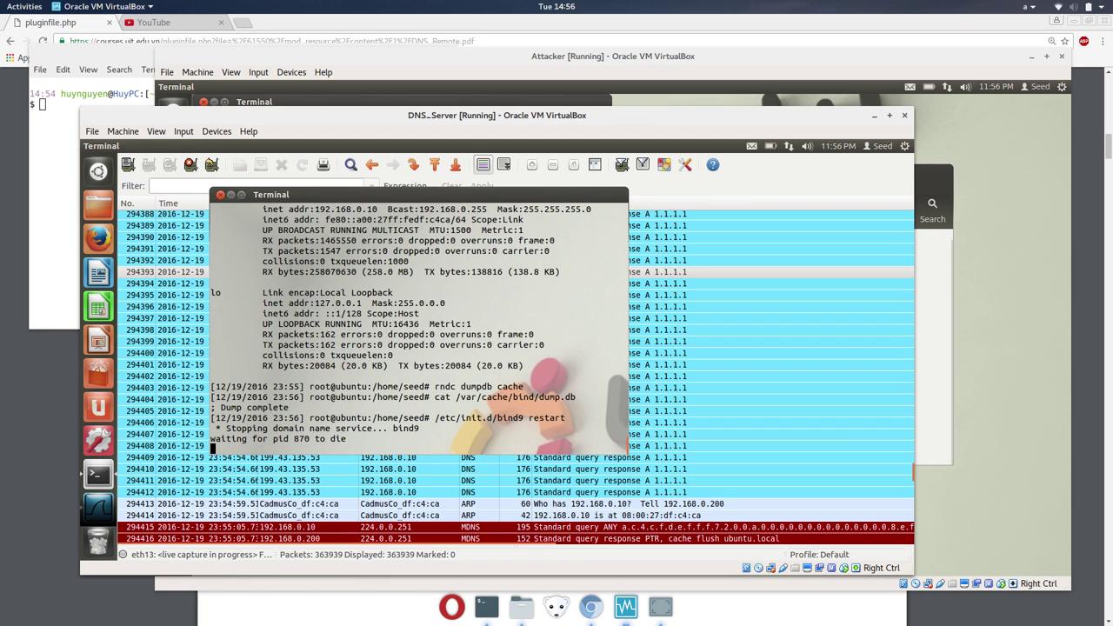
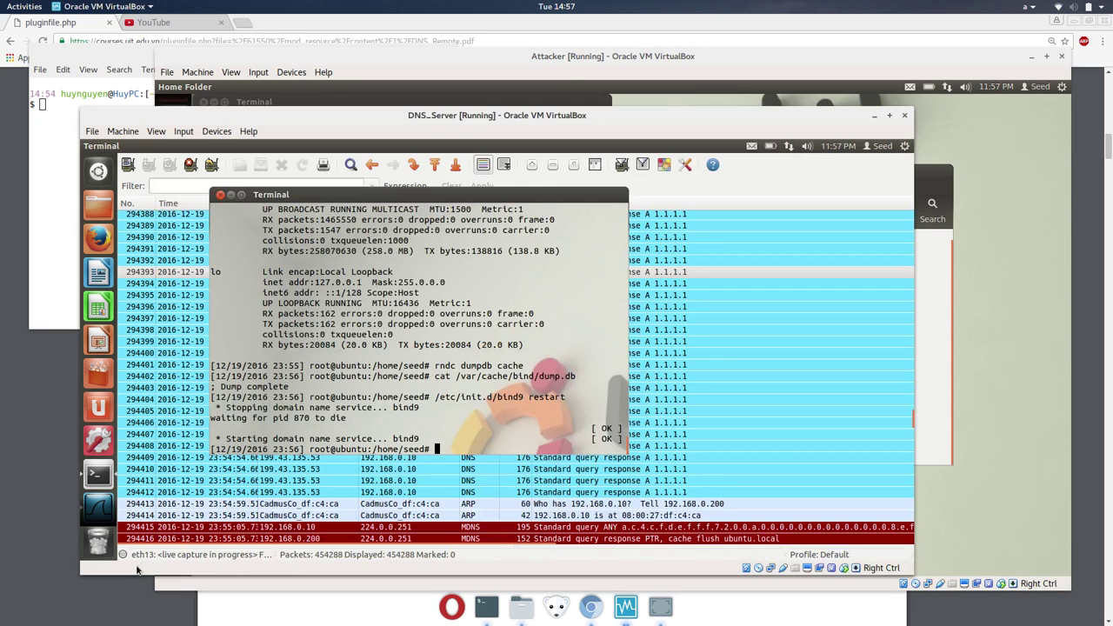
Run rndc dumpdb cache once more and restart the service again with /etc/init.d/bind9 restart.
click(139, 566)
key(Up)
key(Up)
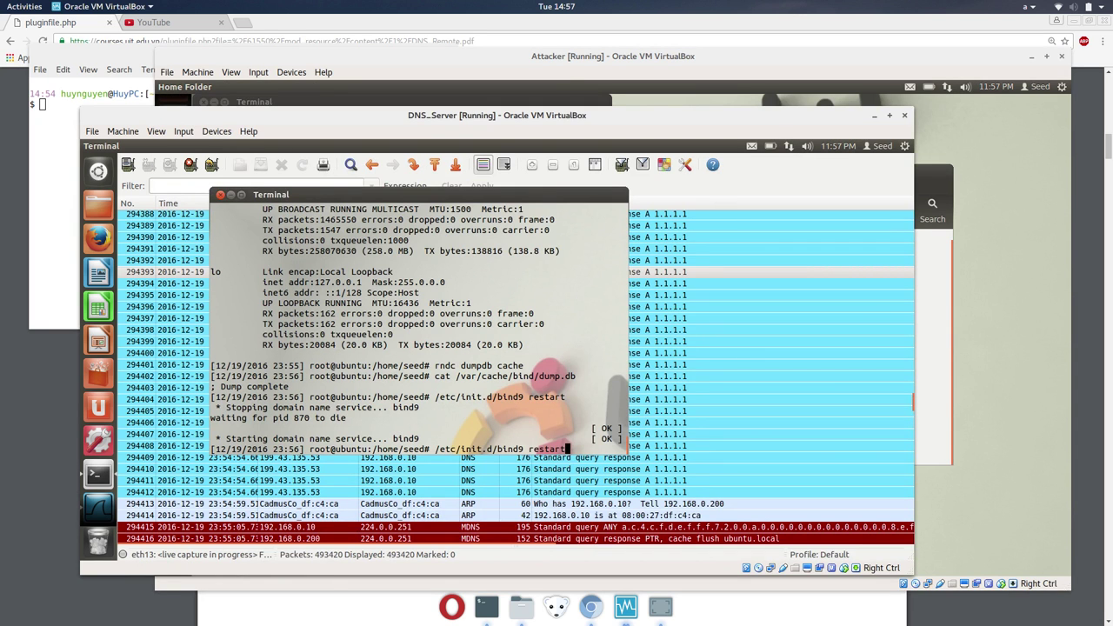
key(Up)
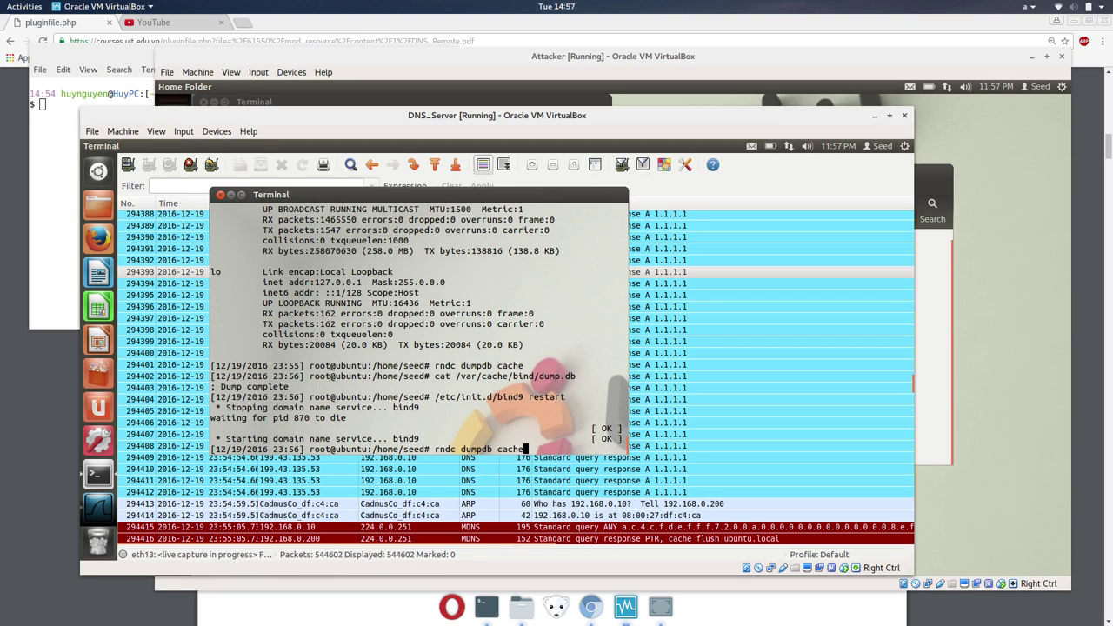
key(Return)
key(Up)
key(Up)
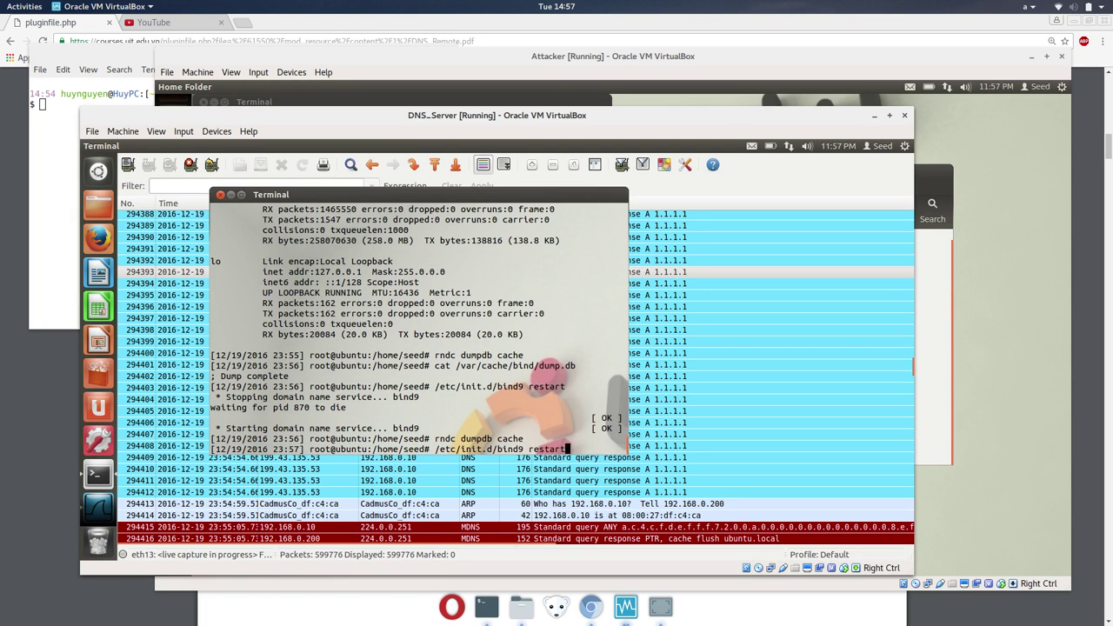
key(Return)
Dump the restarted server's cache with rndc dumpdb cache and display it with cat /var/cache/bind/dump.db.
key(Up)
key(Up)
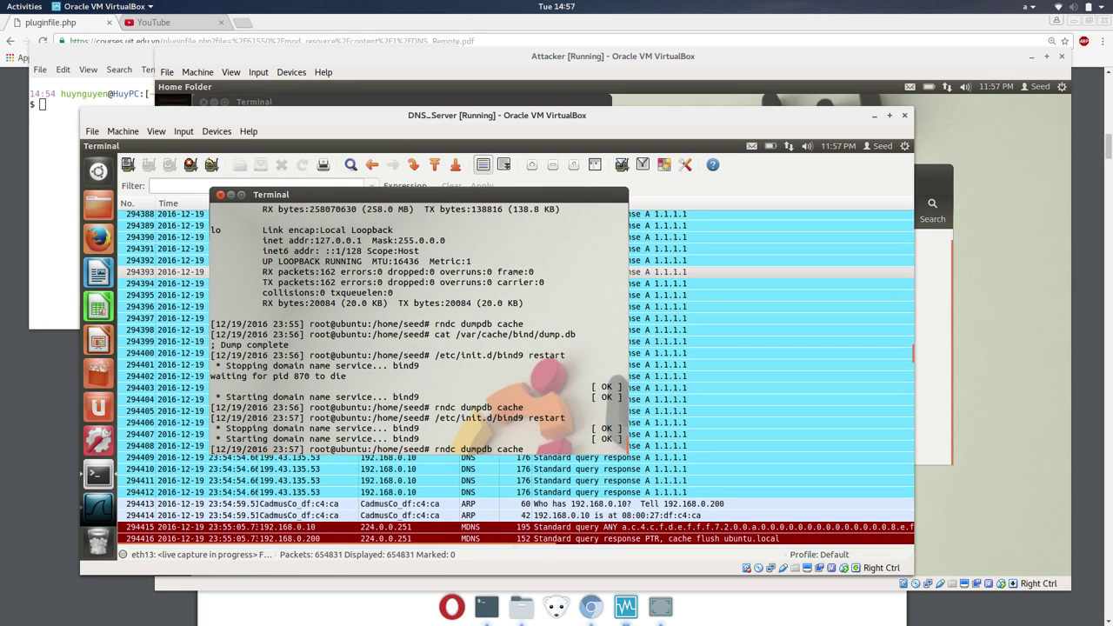
key(Return)
key(Up)
key(Up)
key(Up)
key(Up)
key(Up)
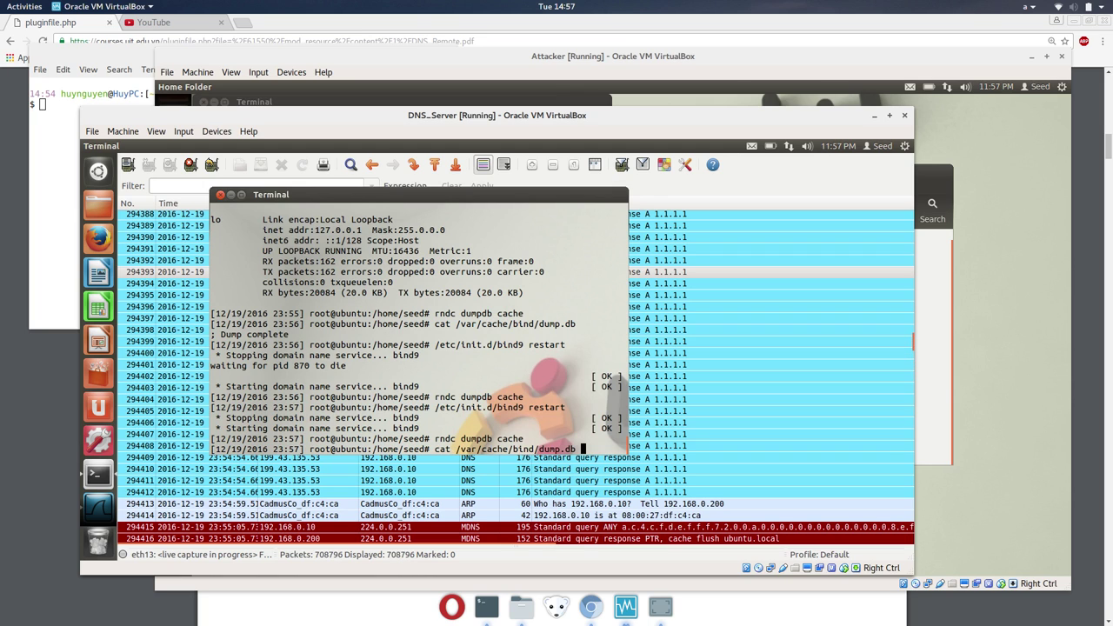
key(Return)
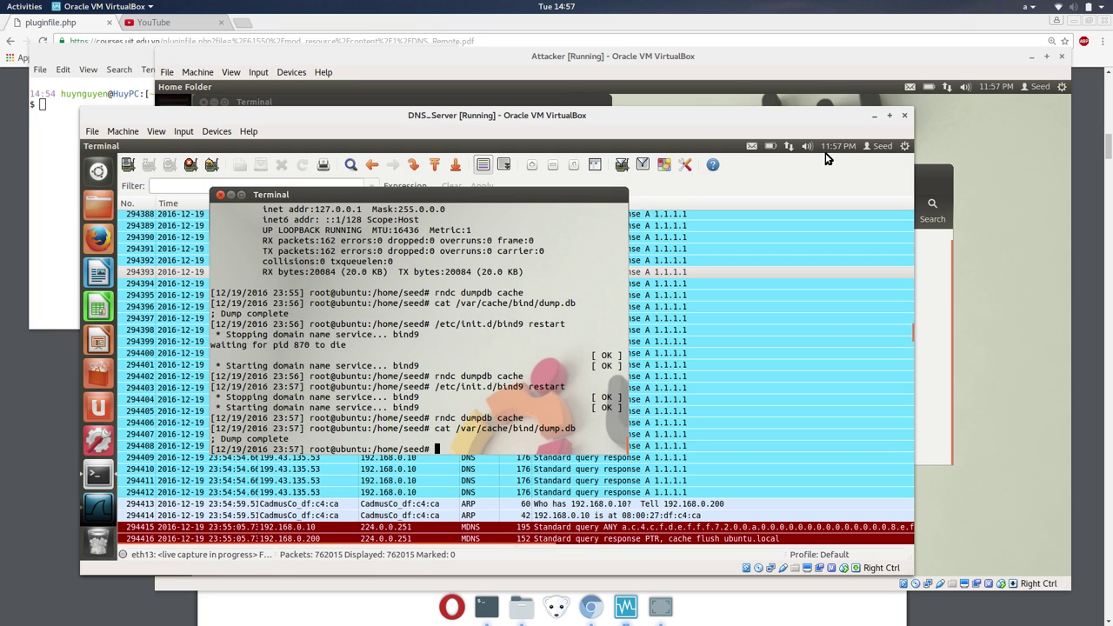
Test the DNS server's internet connection by running ping google.com, and stop the ping after a few replies.
click(789, 146)
key(Escape)
text(ping google.com)
key(Return)
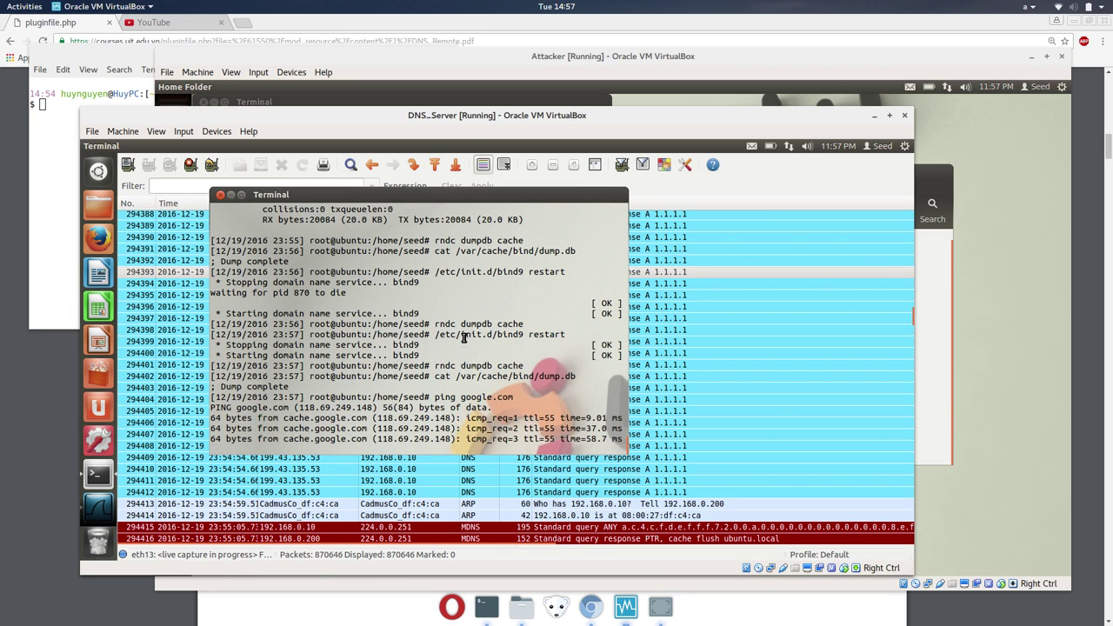
key(ctrl+c)
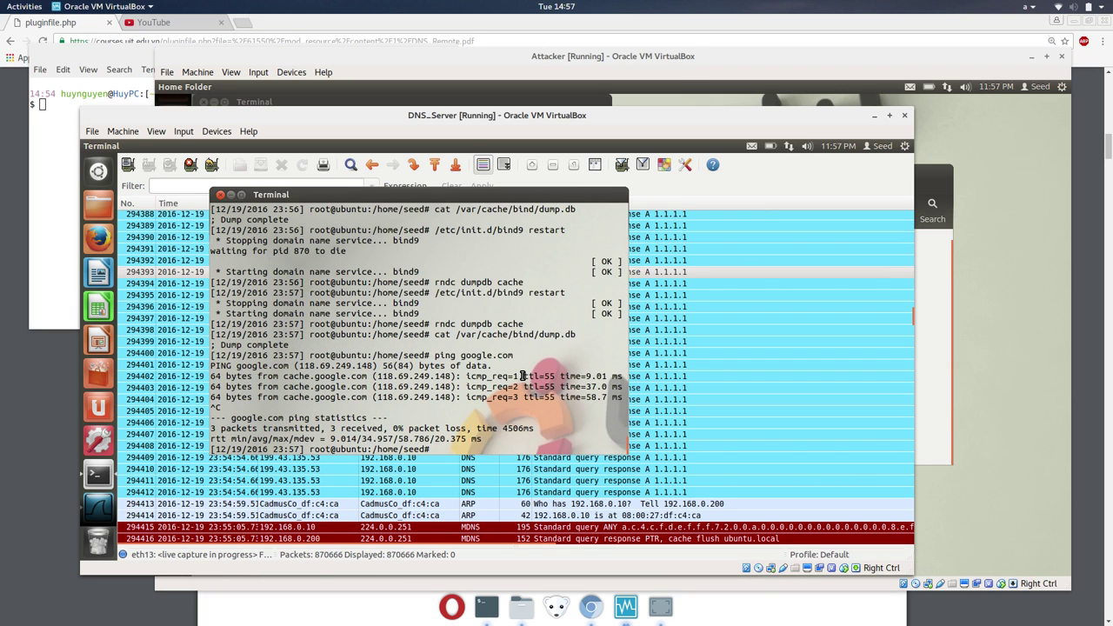
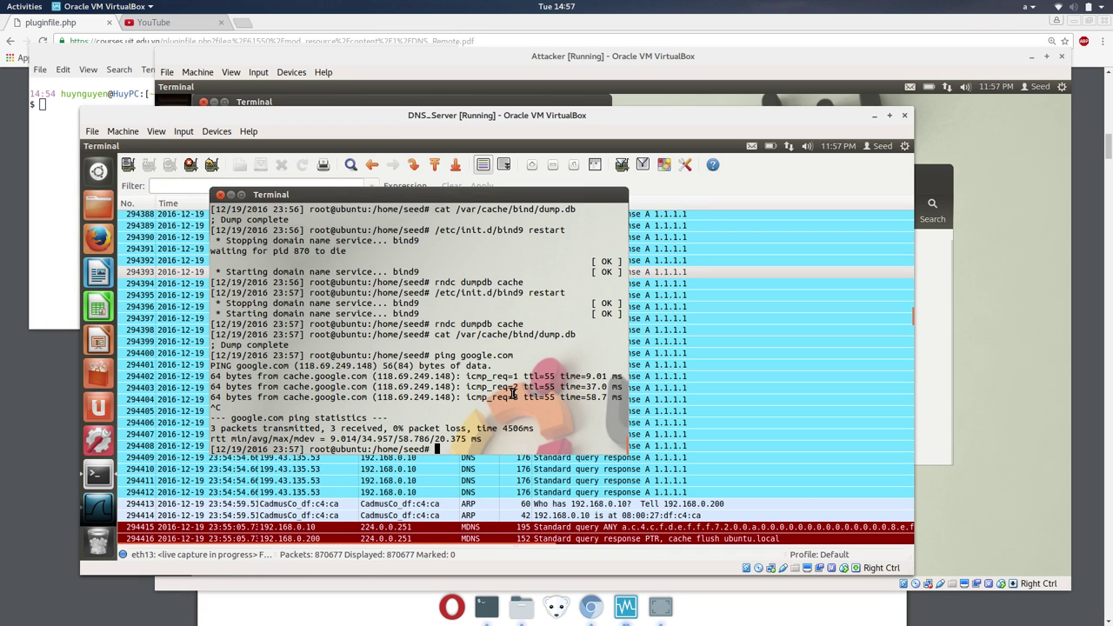
Display /var/cache/bind/dump.db with cat both before and after running rndc dumpdb cache again.
key(Up)
key(Up)
key(Return)
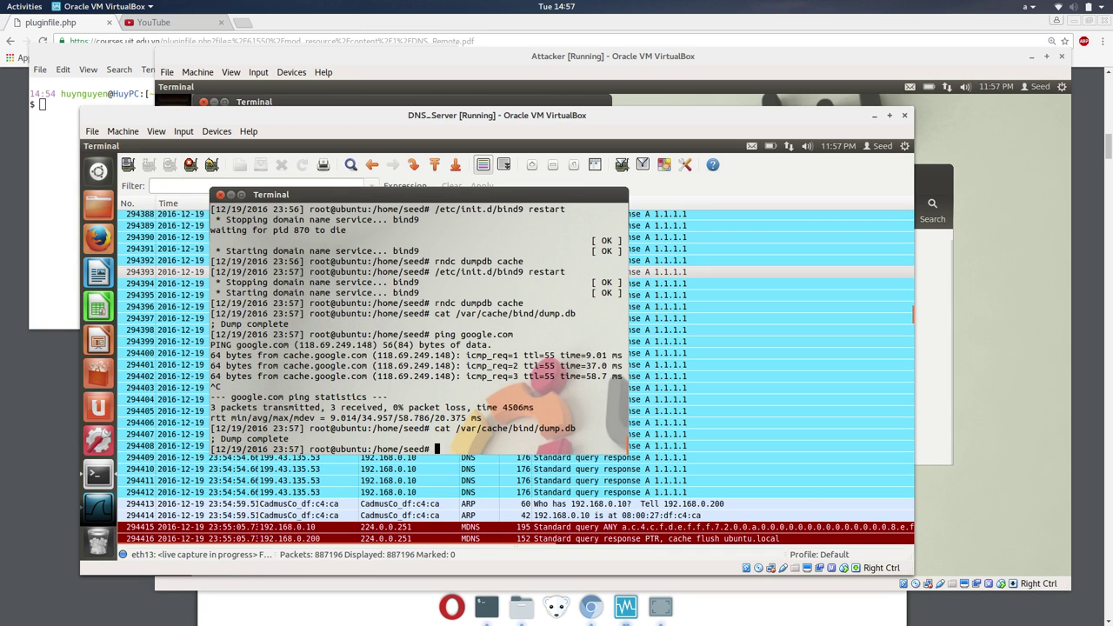
key(Up)
key(Up)
key(Up)
key(Return)
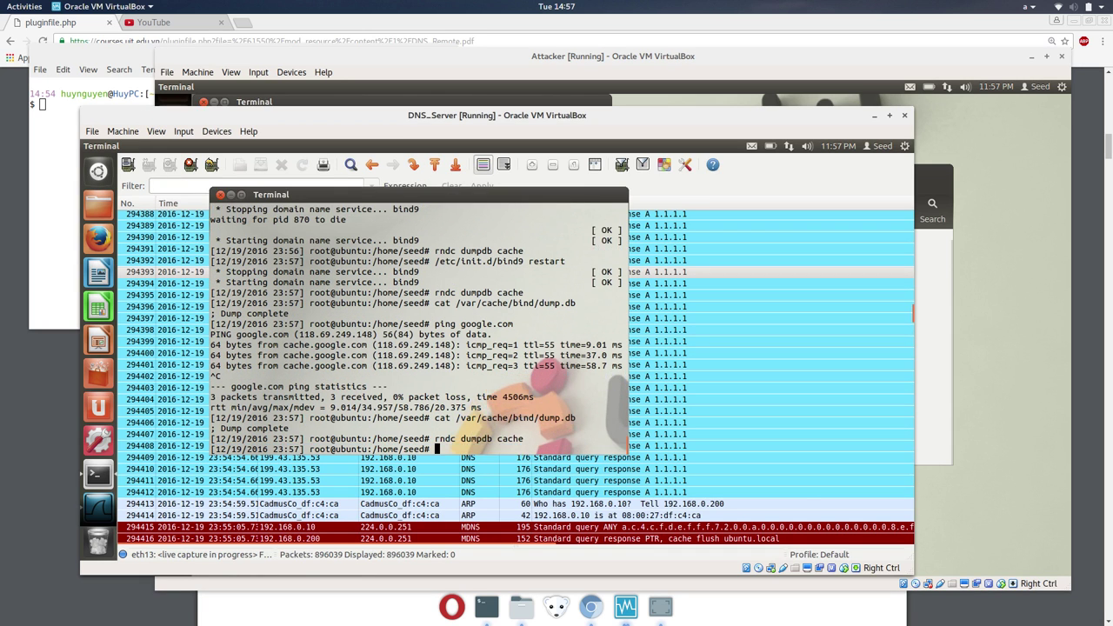
key(Up)
key(Up)
key(Return)
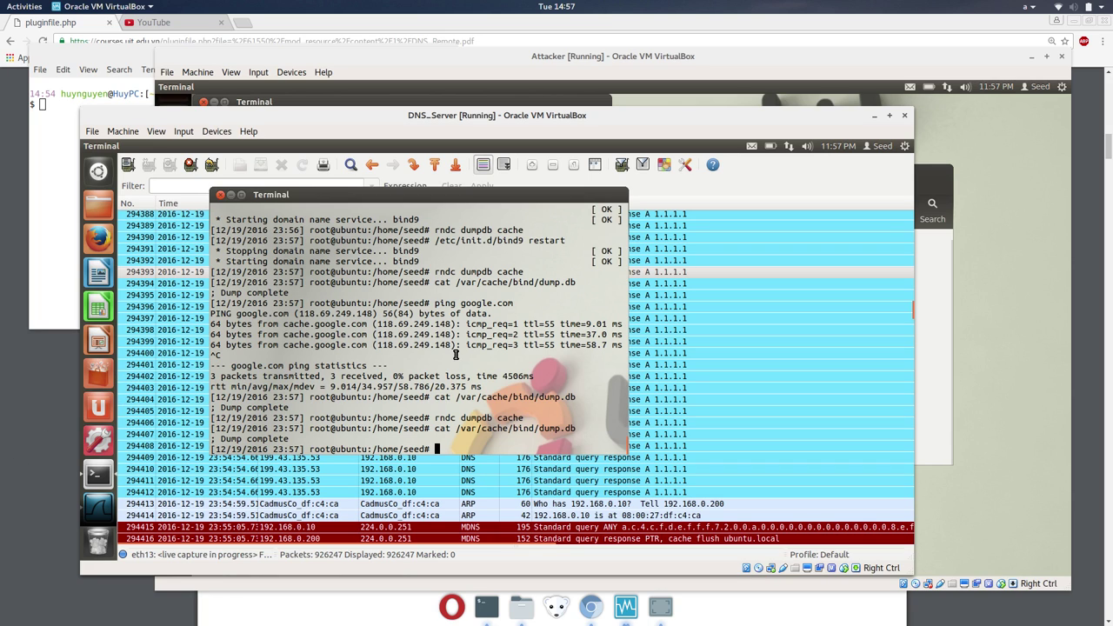
Start a cat command for a file under /etc/ and consult the lab PDF's section on the dump-file option.
text(cat /etc/dum)
key(BackSpace)
key(BackSpace)
key(BackSpace)
key(BackSpace)
click(54, 491)
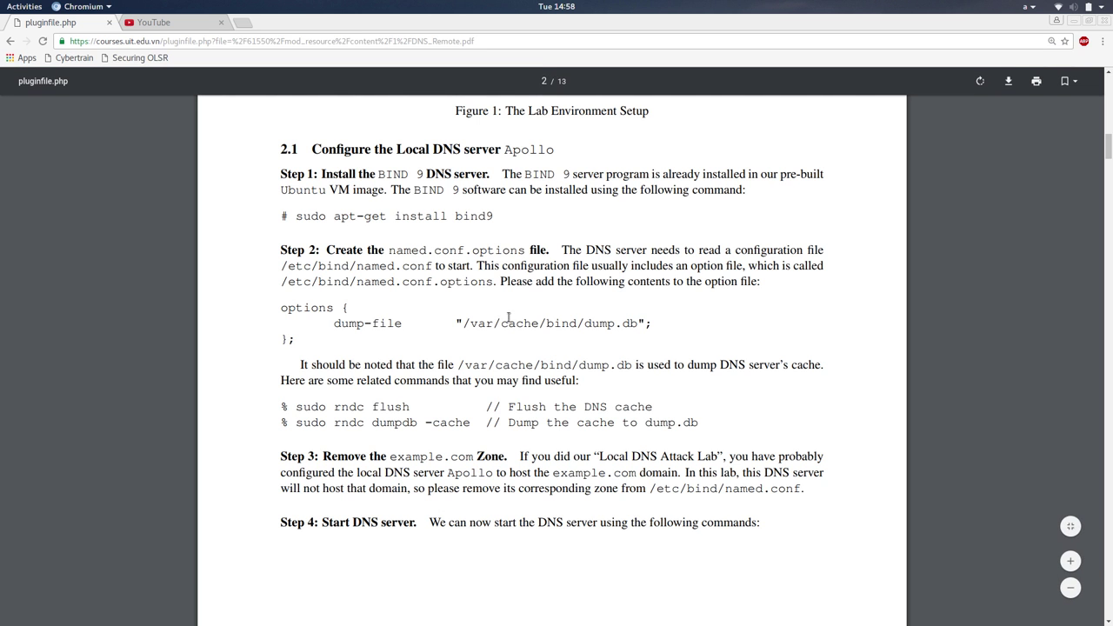
key(alt+Tab)
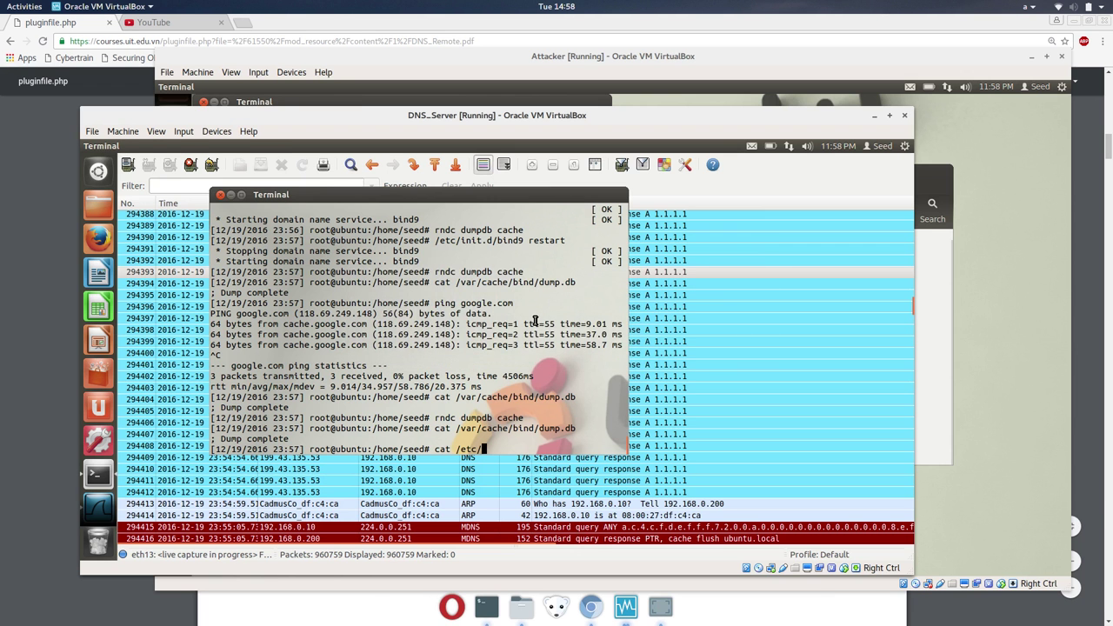
key(alt+Tab)
key(alt+Tab)
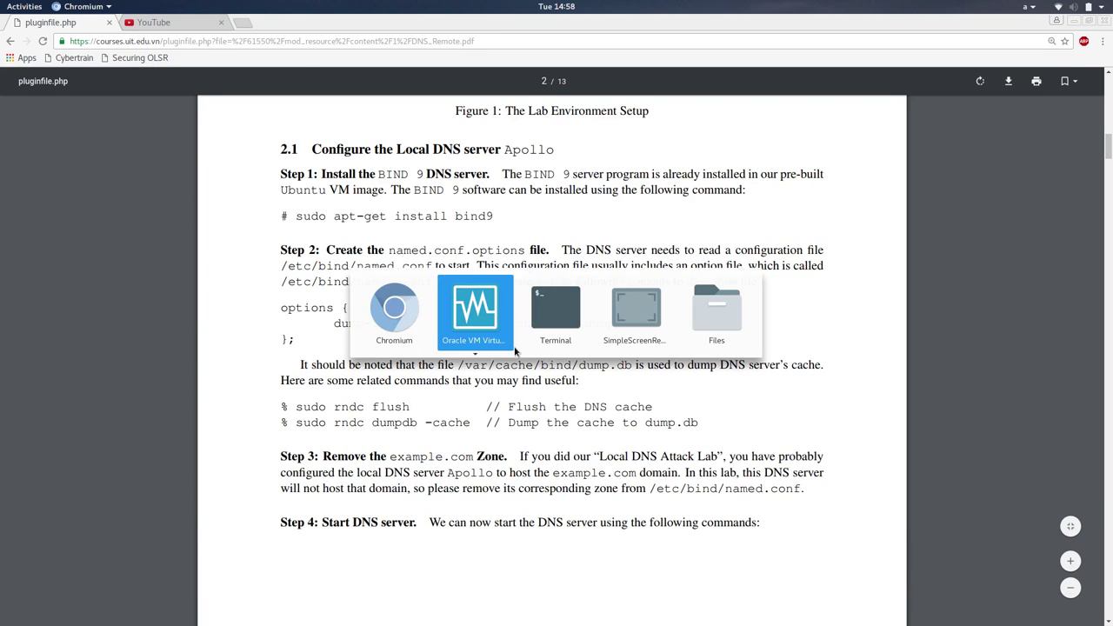
Return to the DNS_Server terminal and display the BIND options file with cat /etc/bind/named.conf.options.
click(974, 250)
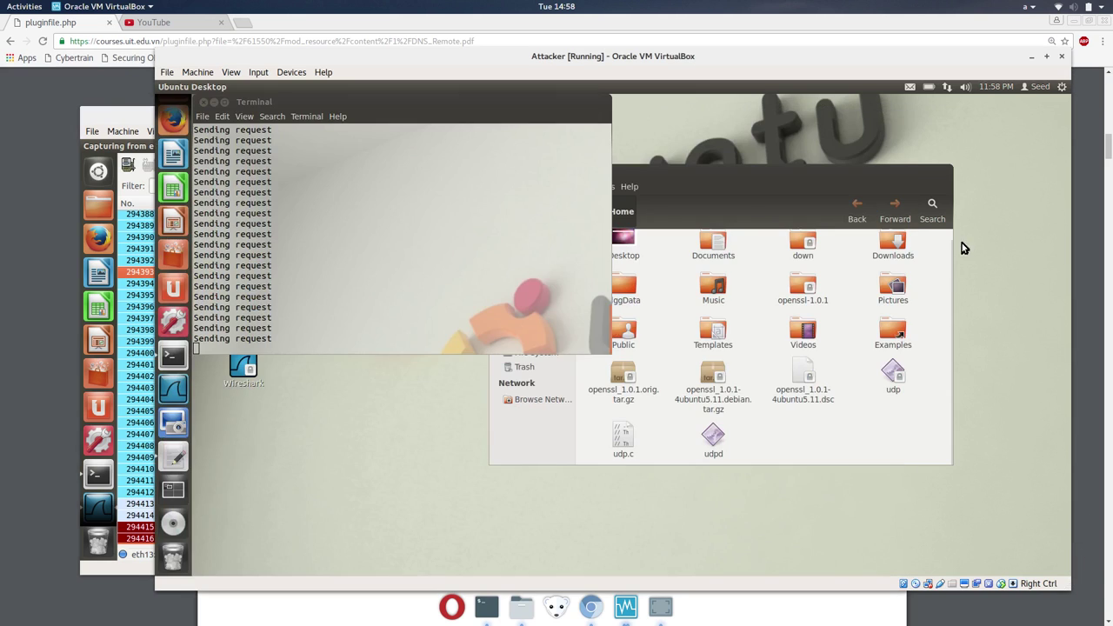
click(116, 114)
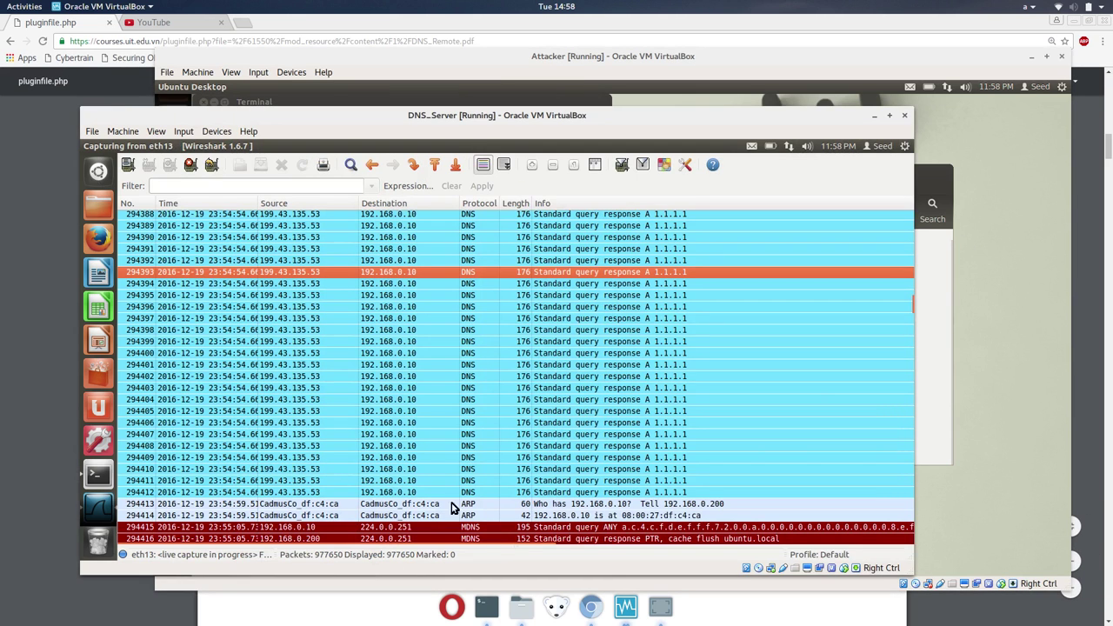
click(101, 474)
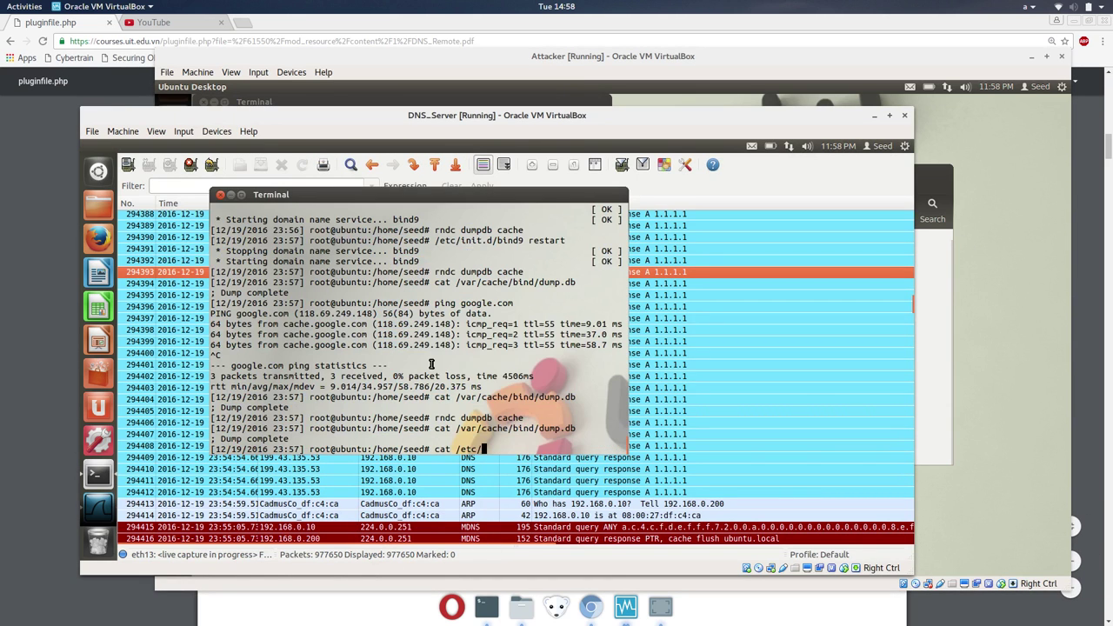
text(c/)
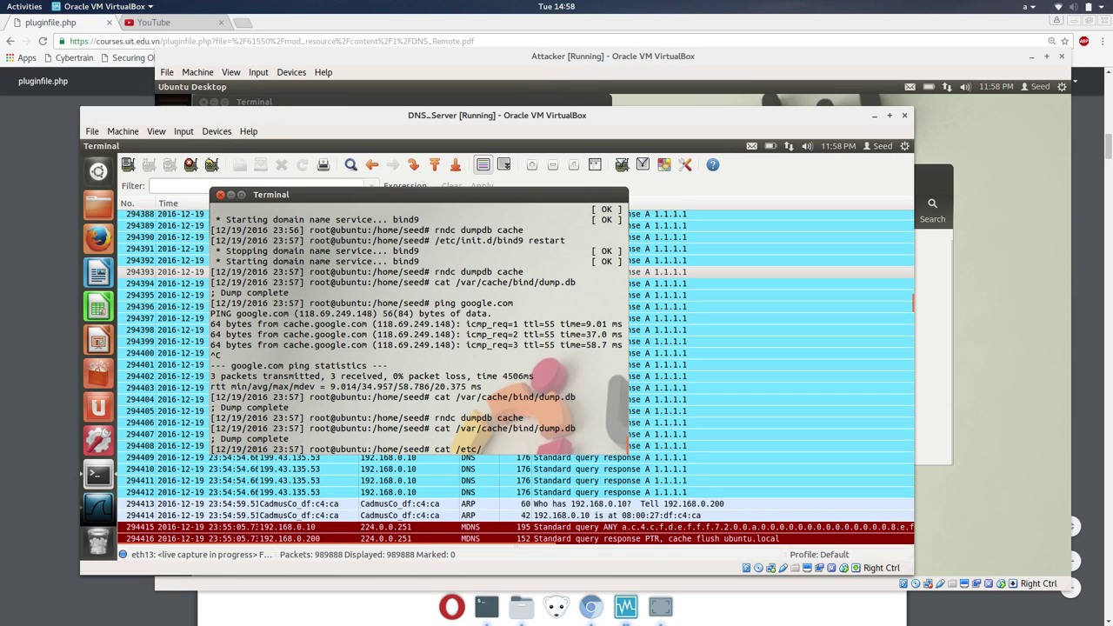
text(bind)
key(Tab)
key(Tab)
text(named.conf)
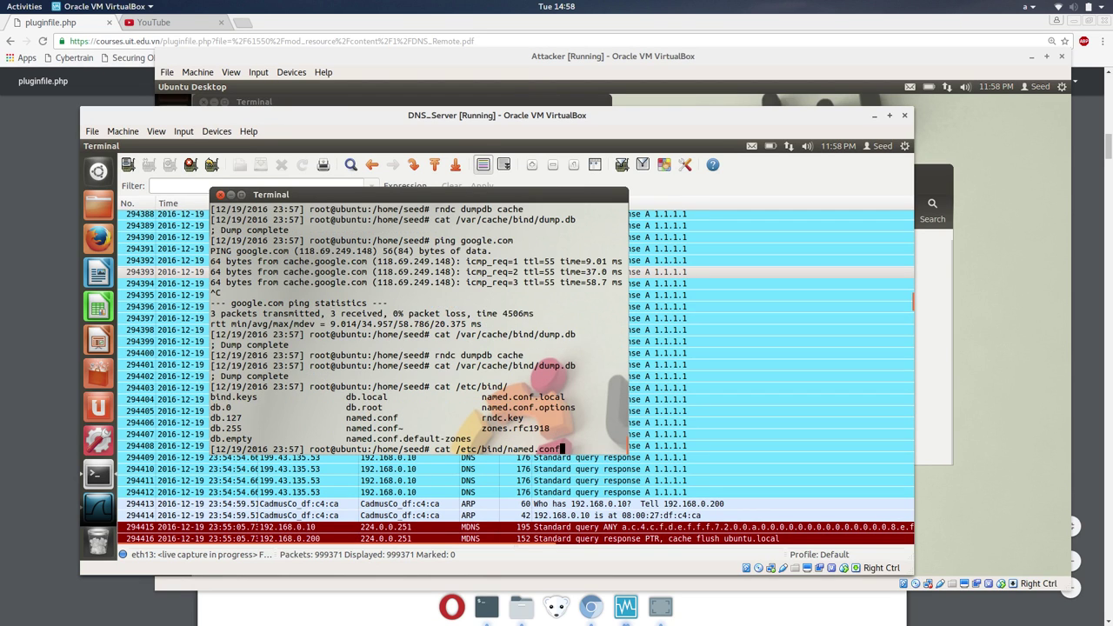
text(.o)
key(Tab)
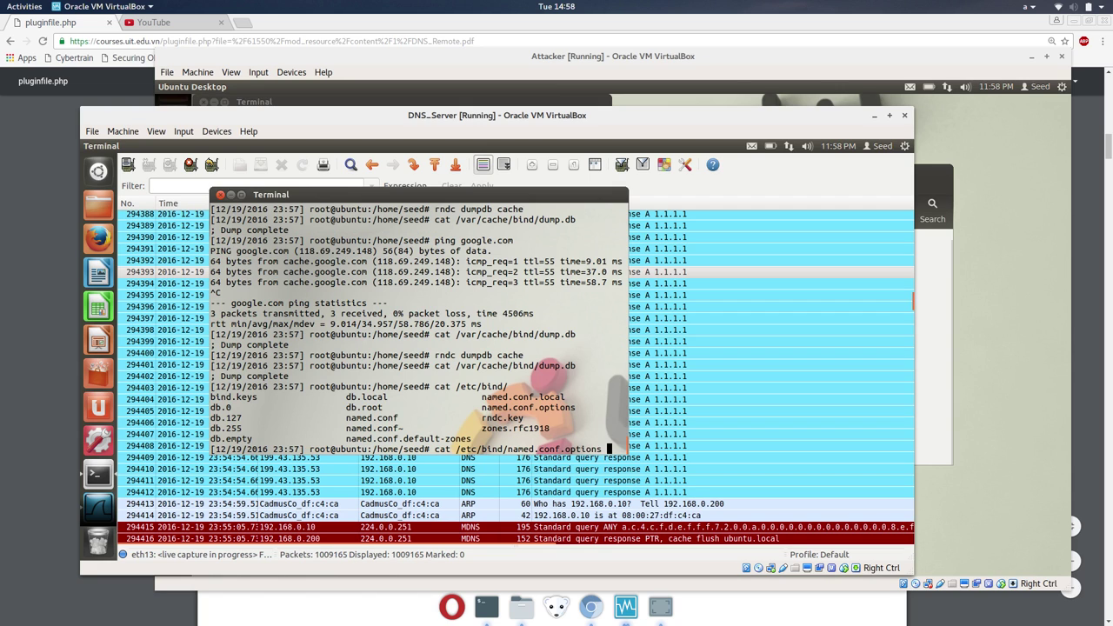
key(Return)
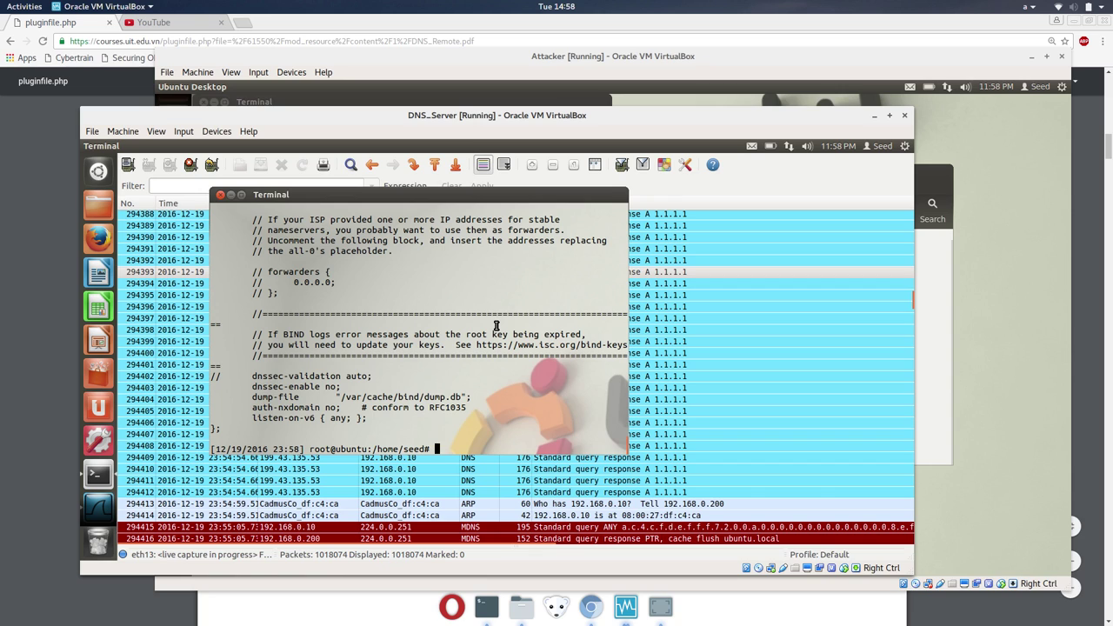
Check dump.db with cat, run rndc dumpdb cache, and display /var/cache/bind/dump.db again.
text(cat /var/cache/bind/dump.db)
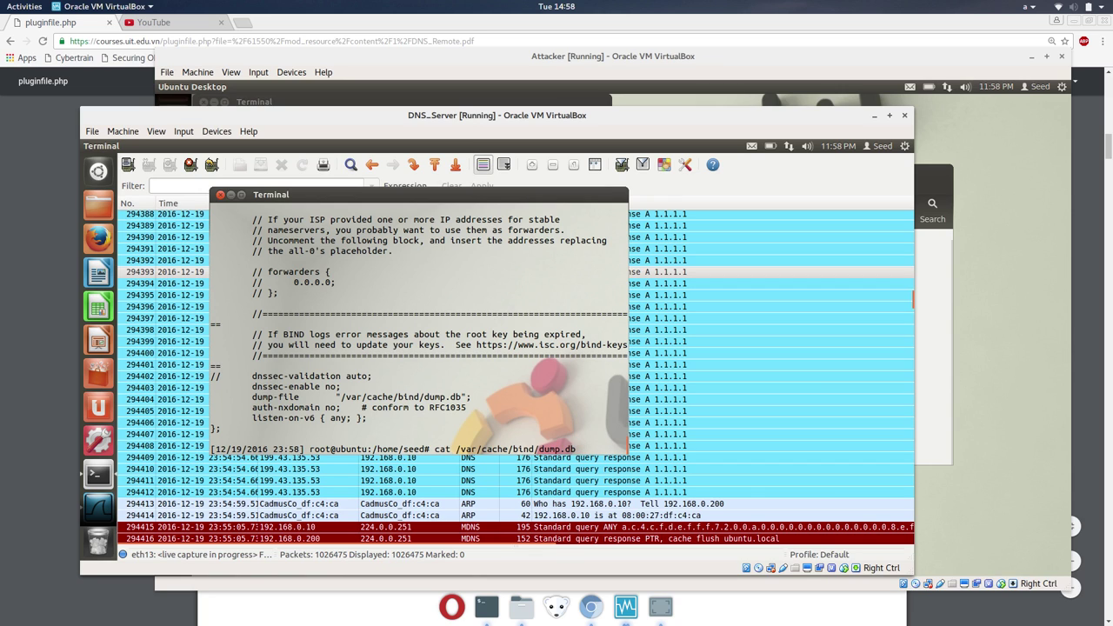
key(Return)
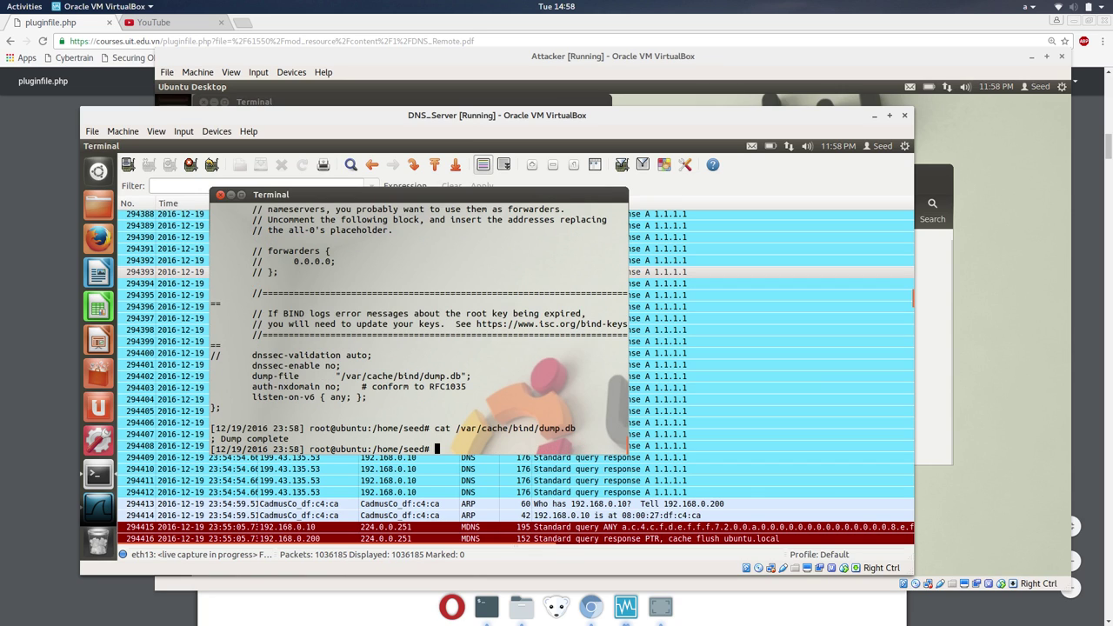
text(rndc dumpdb cache)
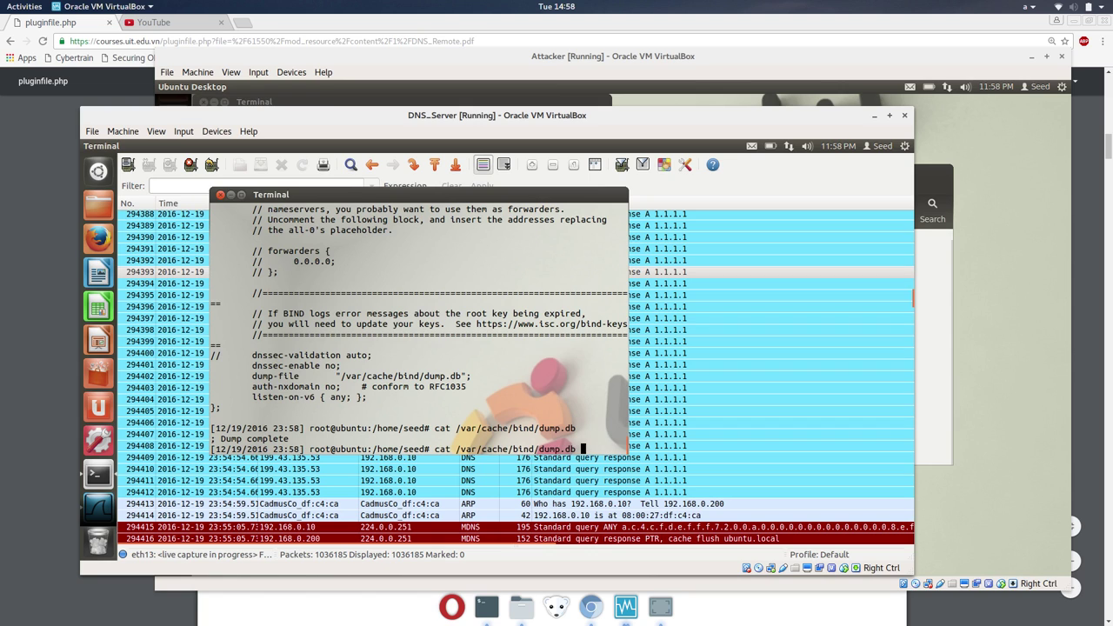
key(Return)
text(cat /var/cache/bind/dump.db)
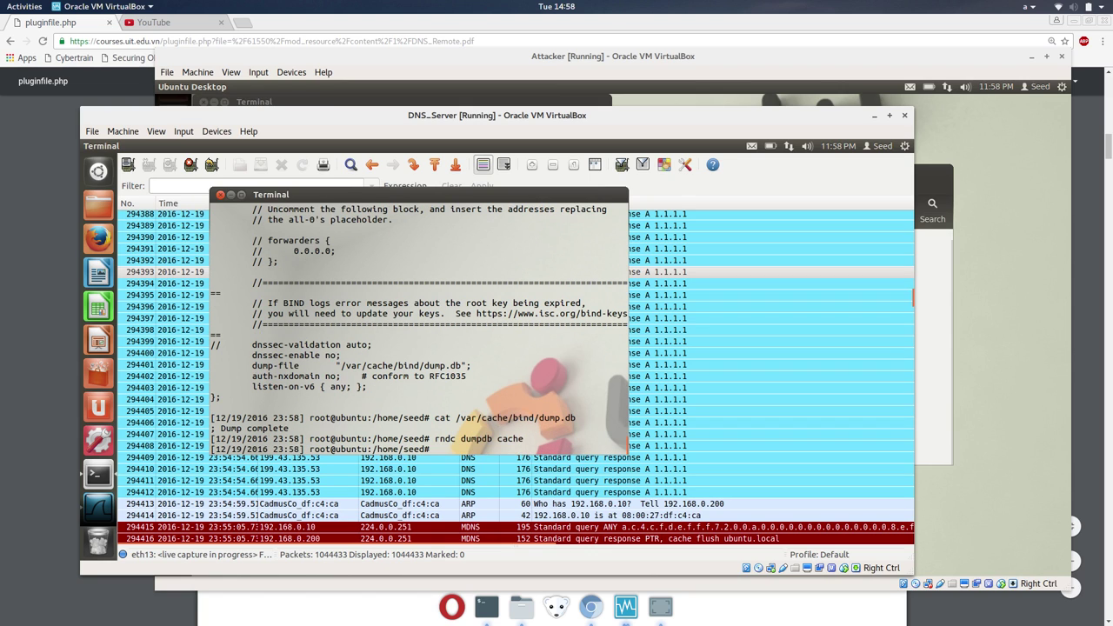
key(Return)
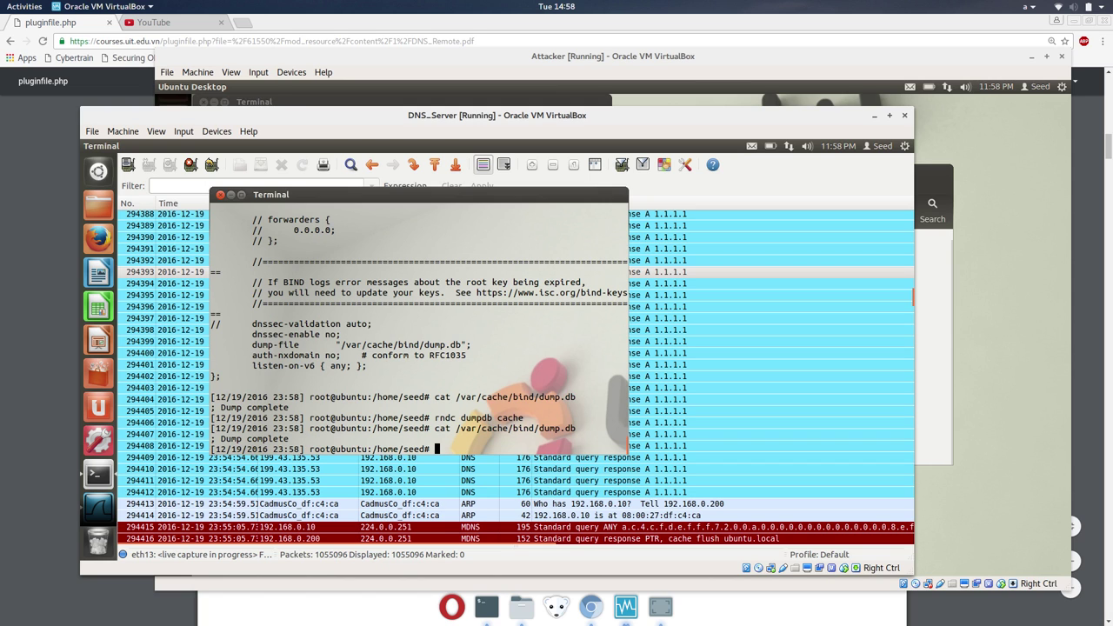
Consult the lab PDF's rndc cache commands, return to the DNS_Server terminal, and flush the DNS cache with rndc flush.
click(3, 401)
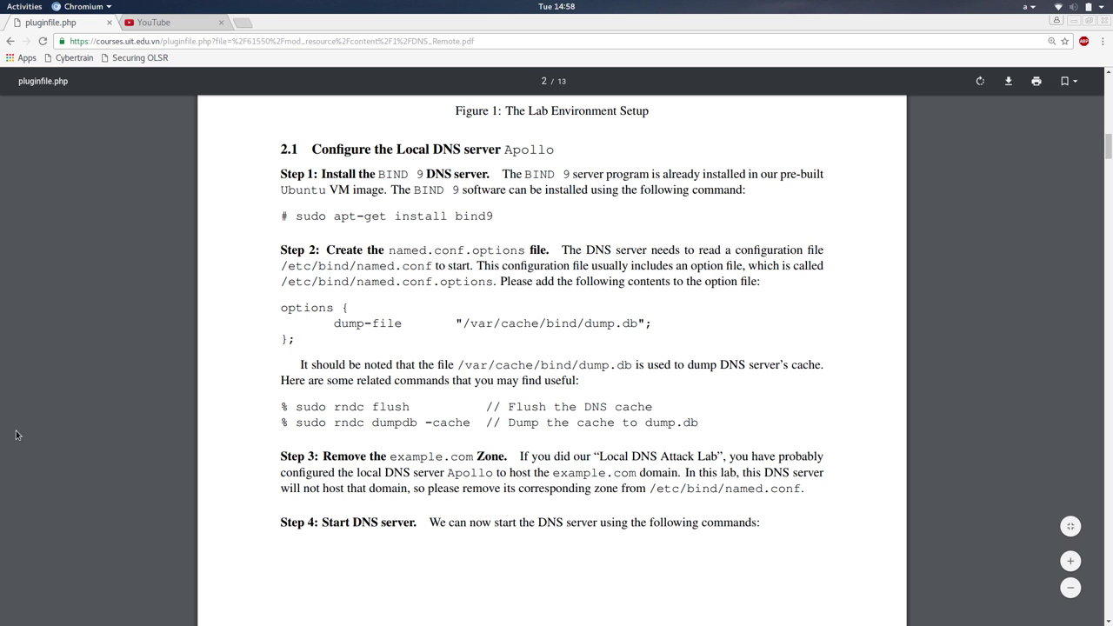
key(alt+Tab)
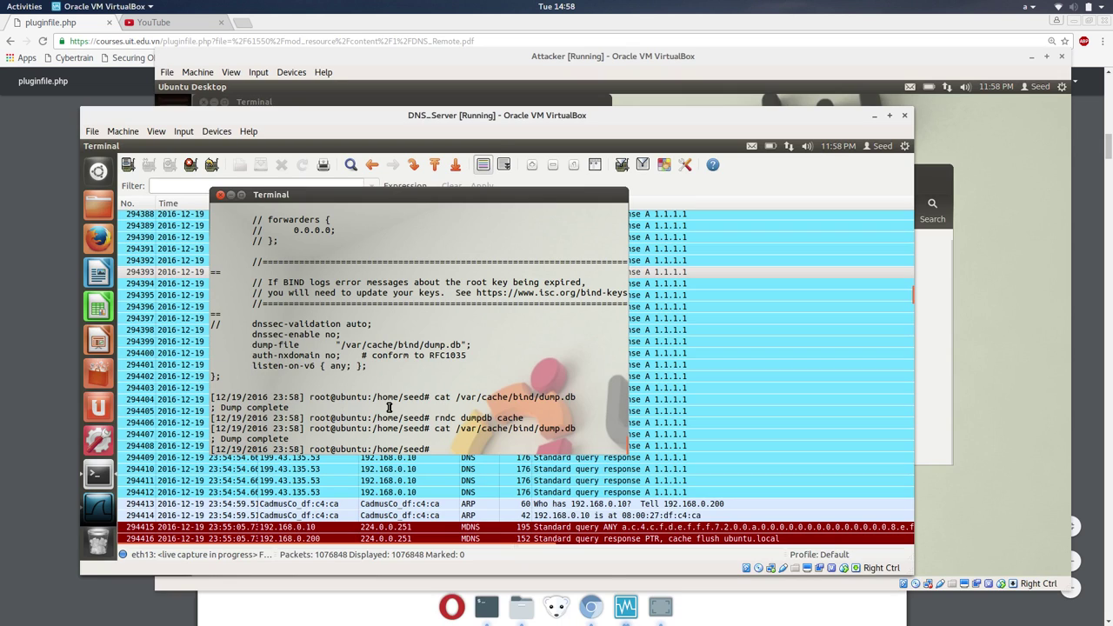
key(Up)
key(Up)
key(Up)
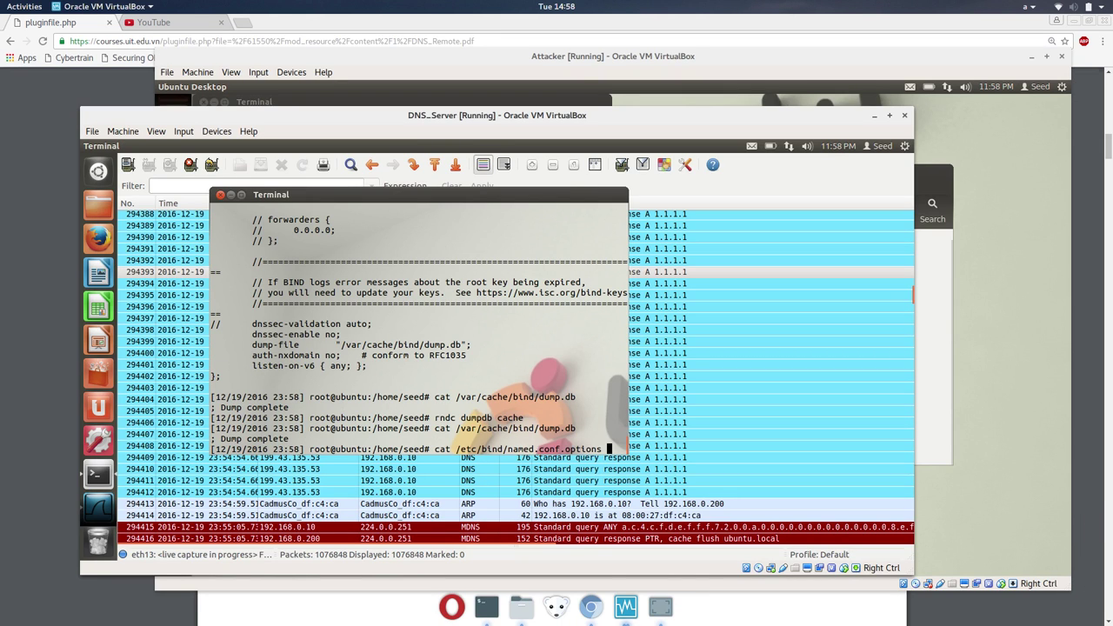
key(Up)
key(Up)
key(Up)
key(Up)
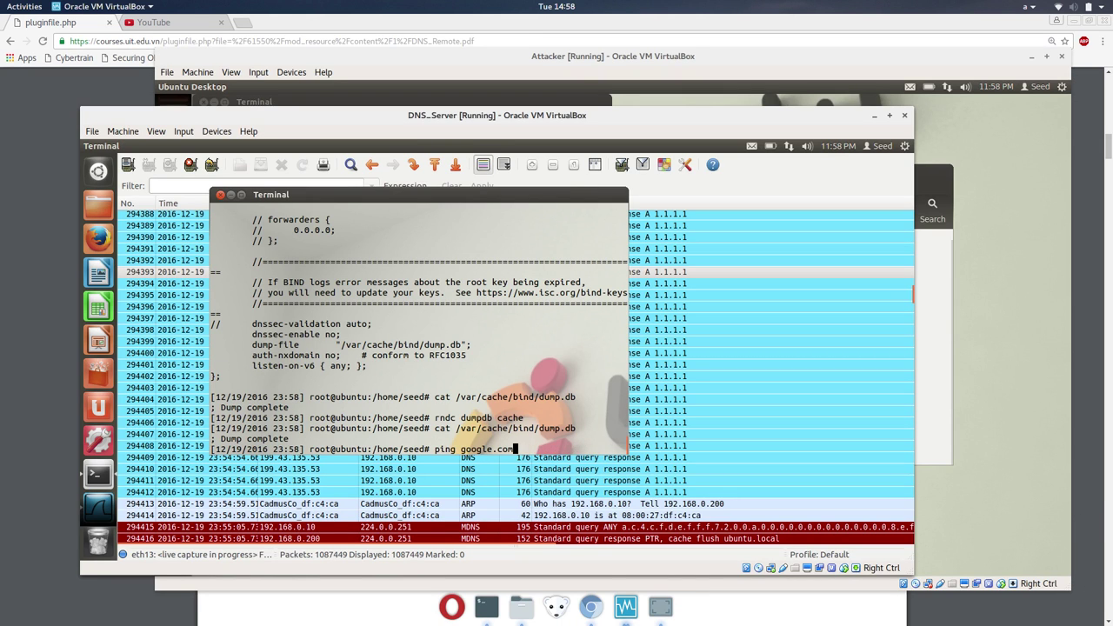
key(Up)
key(Up)
key(Up)
key(Up)
key(Up)
key(Up)
key(Down)
key(Down)
key(BackSpace)
key(BackSpace)
key(BackSpace)
key(BackSpace)
key(BackSpace)
key(BackSpace)
key(BackSpace)
key(BackSpace)
key(BackSpace)
key(BackSpace)
key(BackSpace)
text(flush)
key(Return)
Display the cache dump file with cat /var/cache/bind/dump.db.
key(Up)
key(Up)
key(Up)
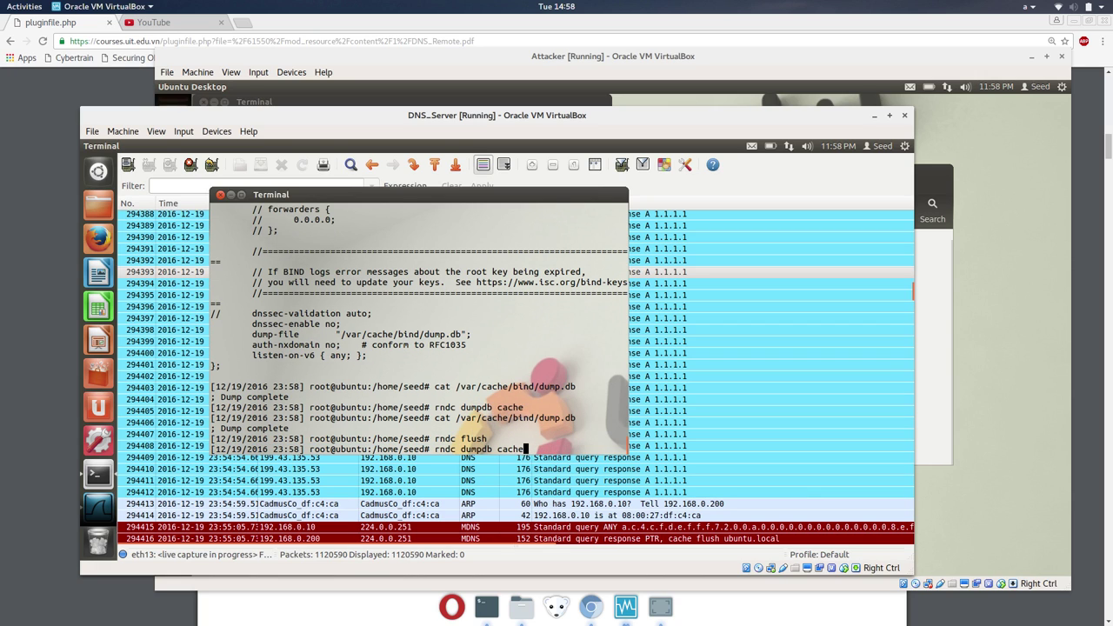
key(Down)
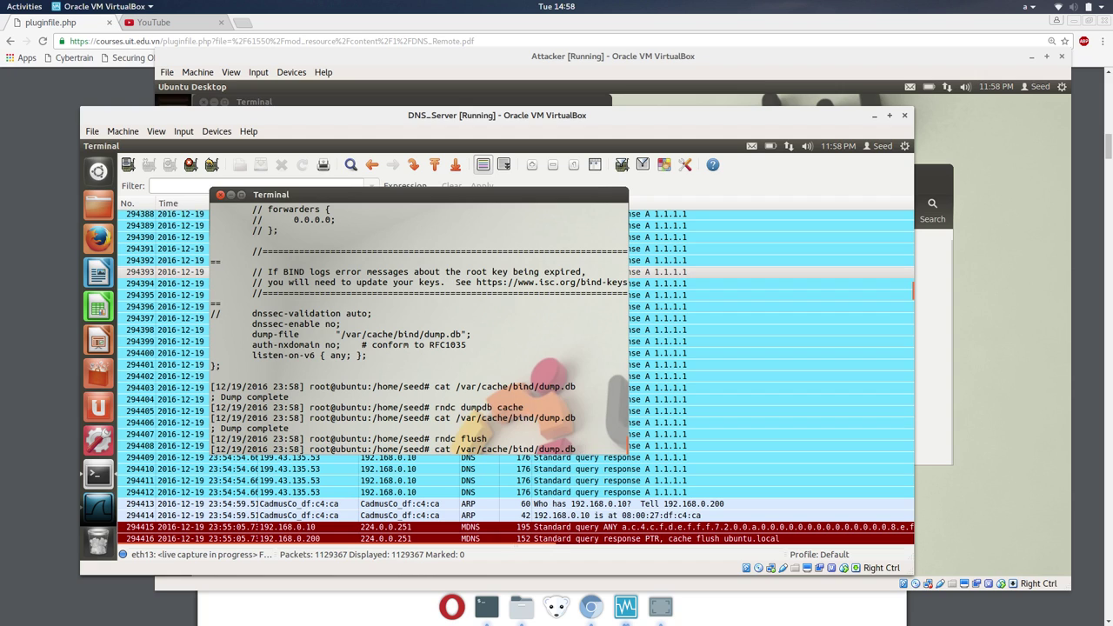
key(Return)
Dump the flushed server's cache with rndc dumpdb cache and display /var/cache/bind/dump.db with cat.
key(Up)
key(Up)
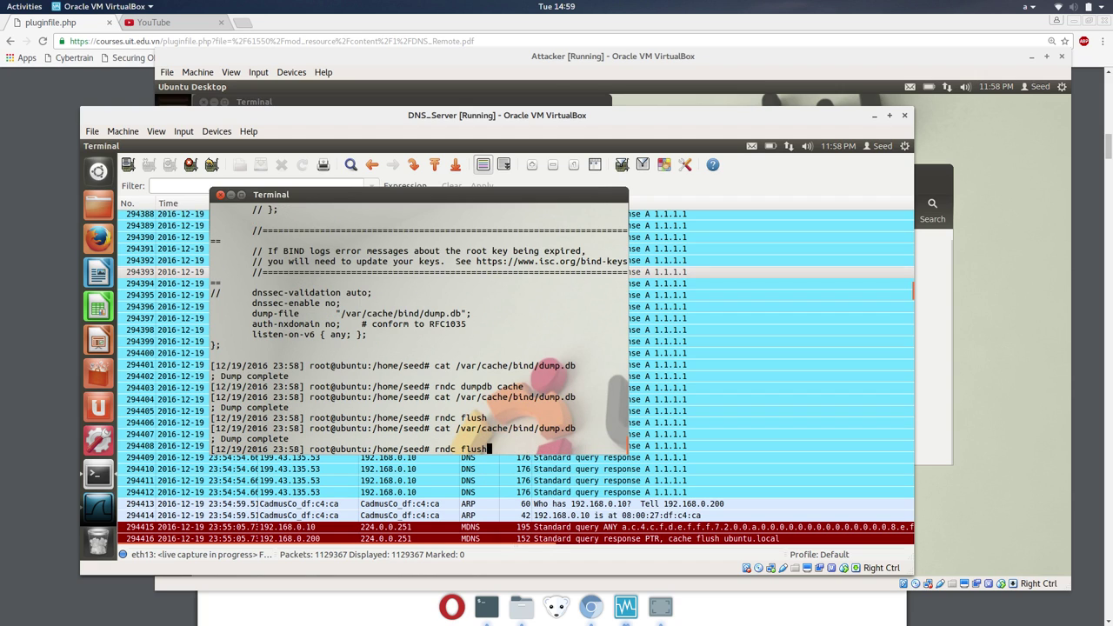
key(Up)
key(Up)
key(Return)
key(Up)
key(Up)
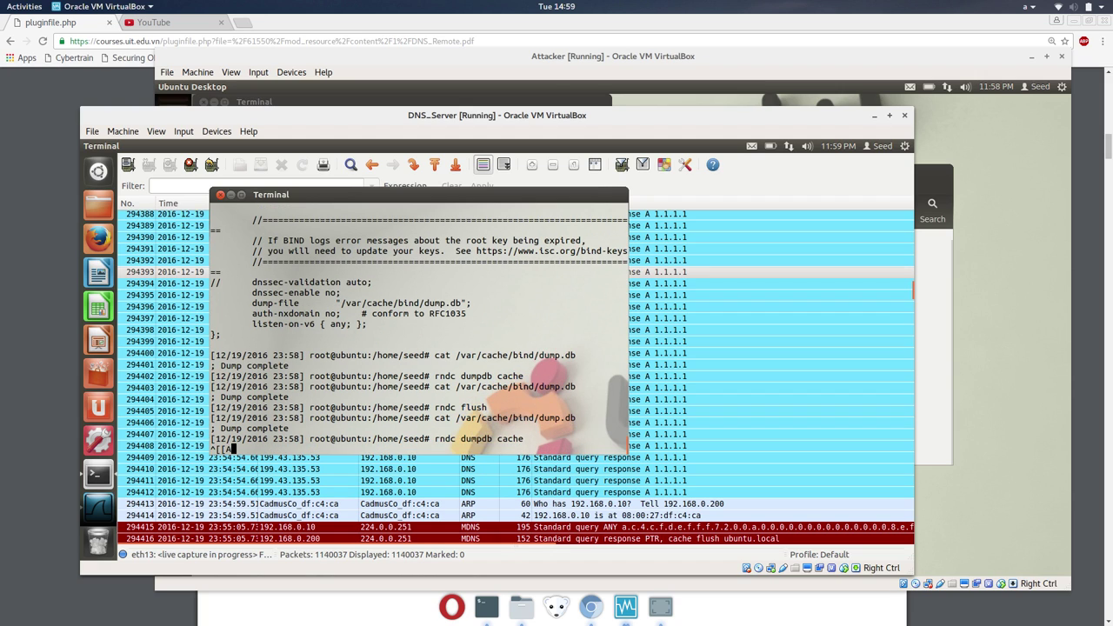
key(Return)
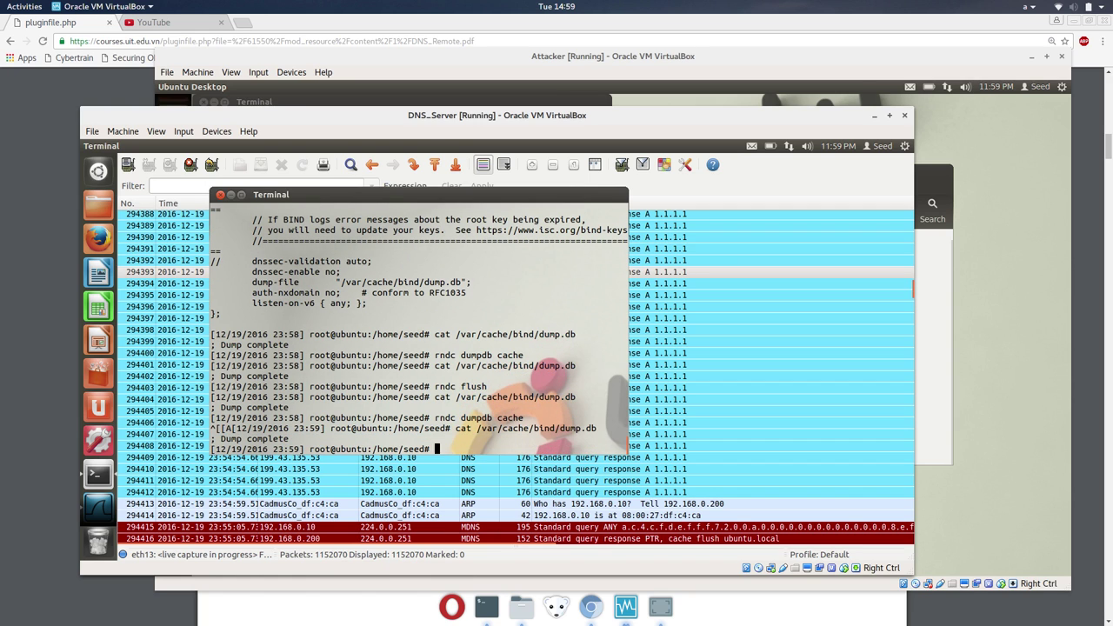
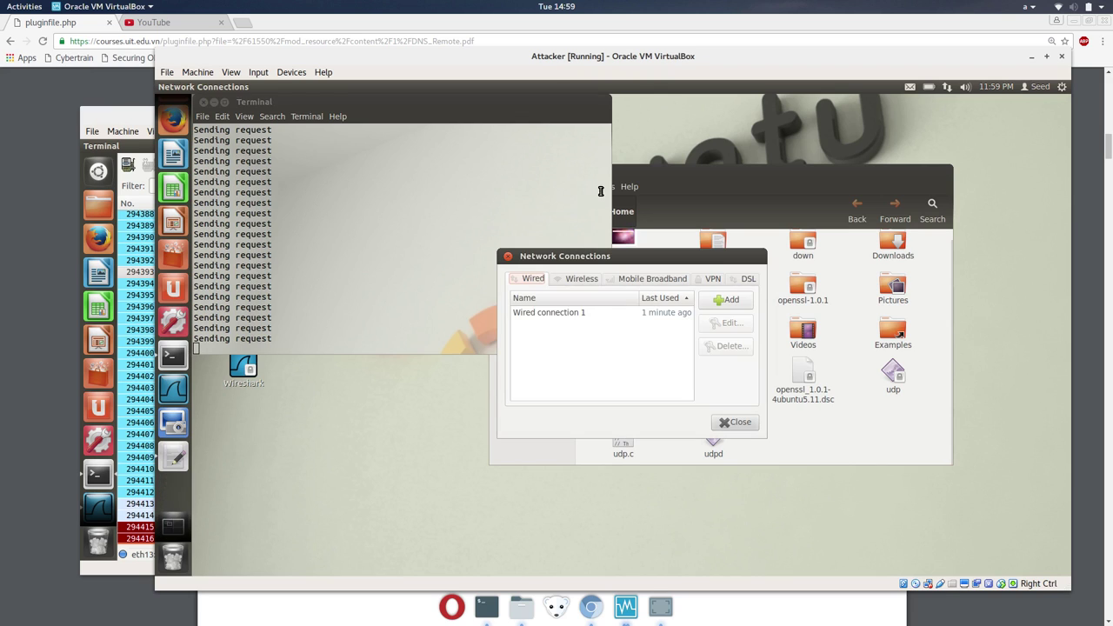
View the IPv4 settings of Wired connection 1 on the Attacker machine and close its editor without saving.
click(668, 314)
double_click(665, 315)
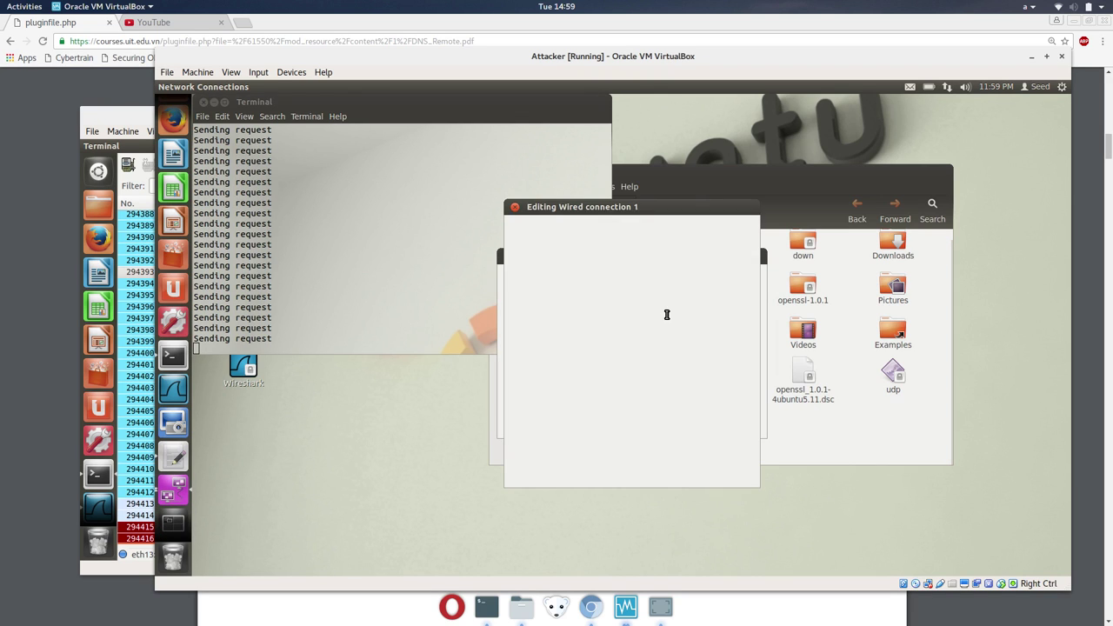
click(638, 260)
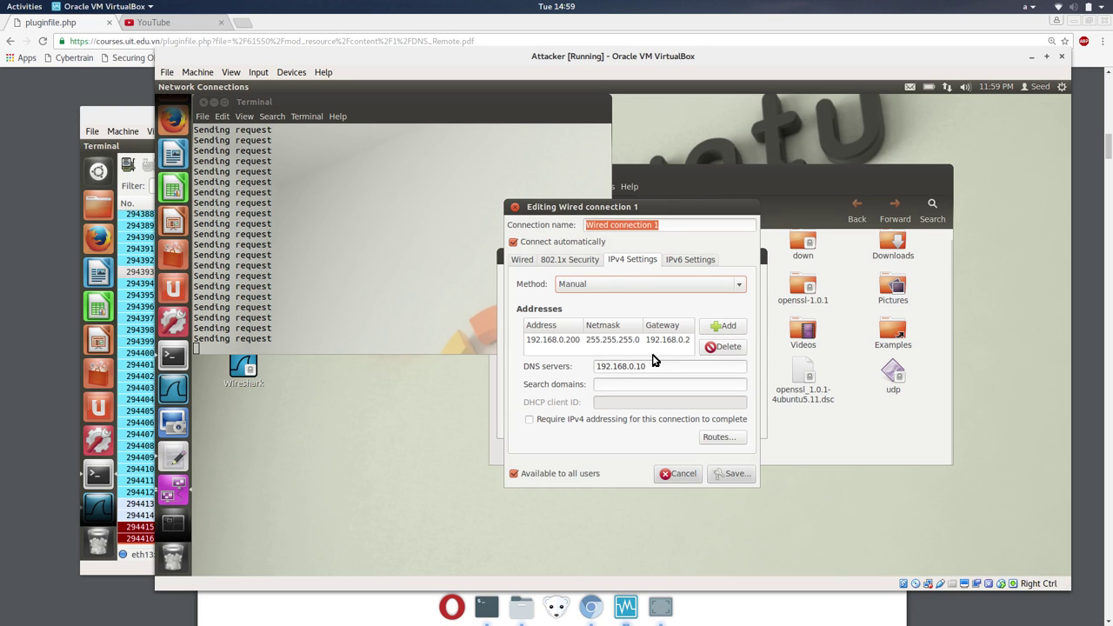
click(683, 477)
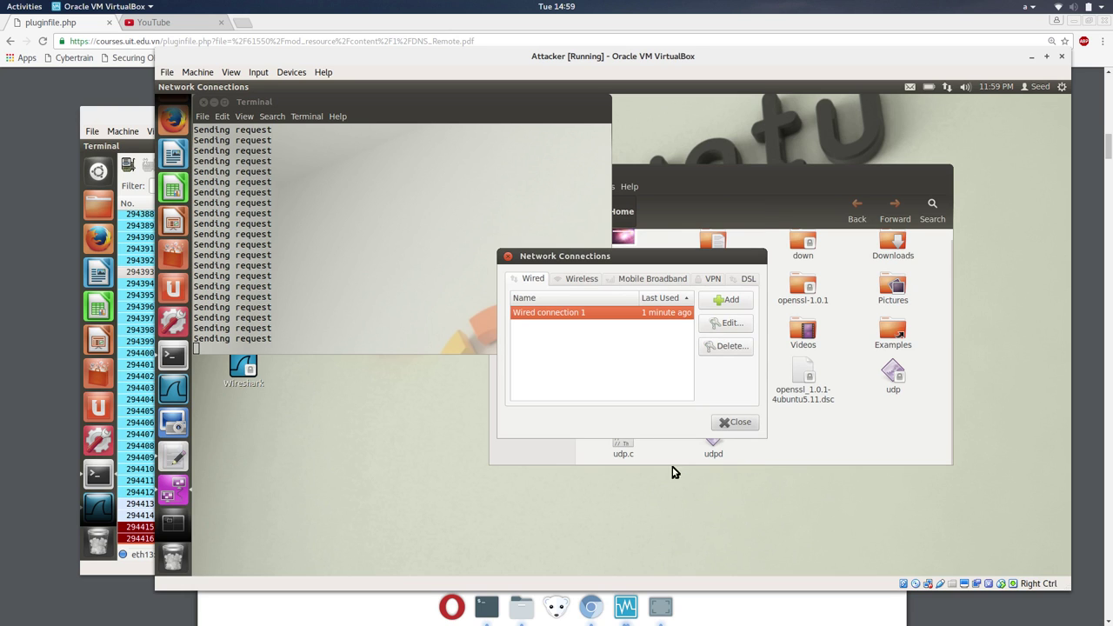
Return to the DNS_Server machine and examine the captured packets from eth13 in Wireshark.
click(122, 328)
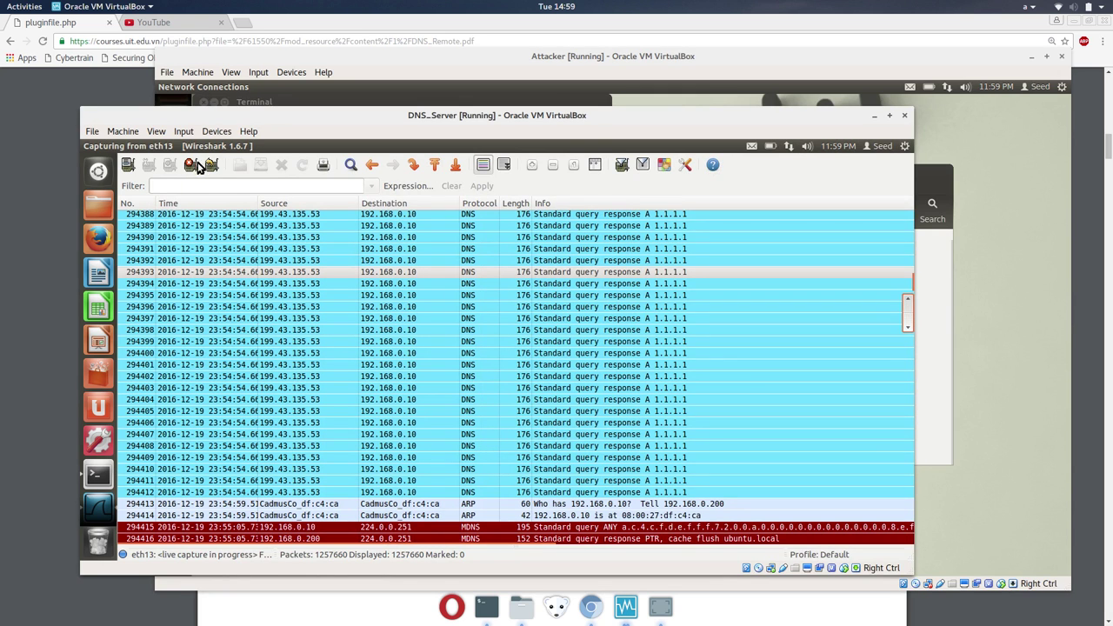
key(alt+Tab)
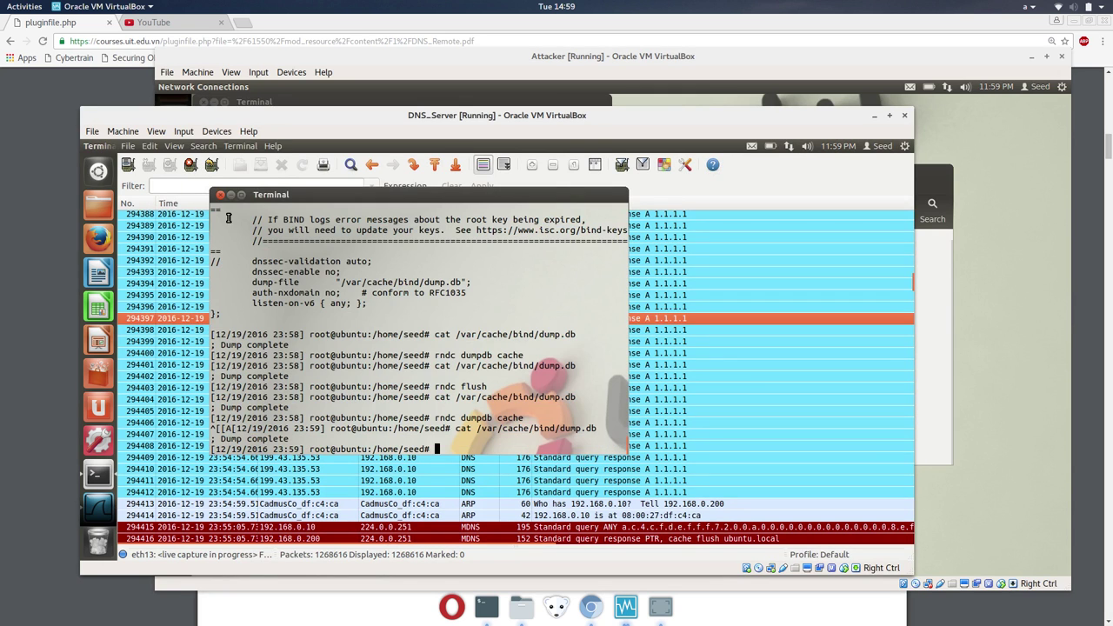
click(206, 240)
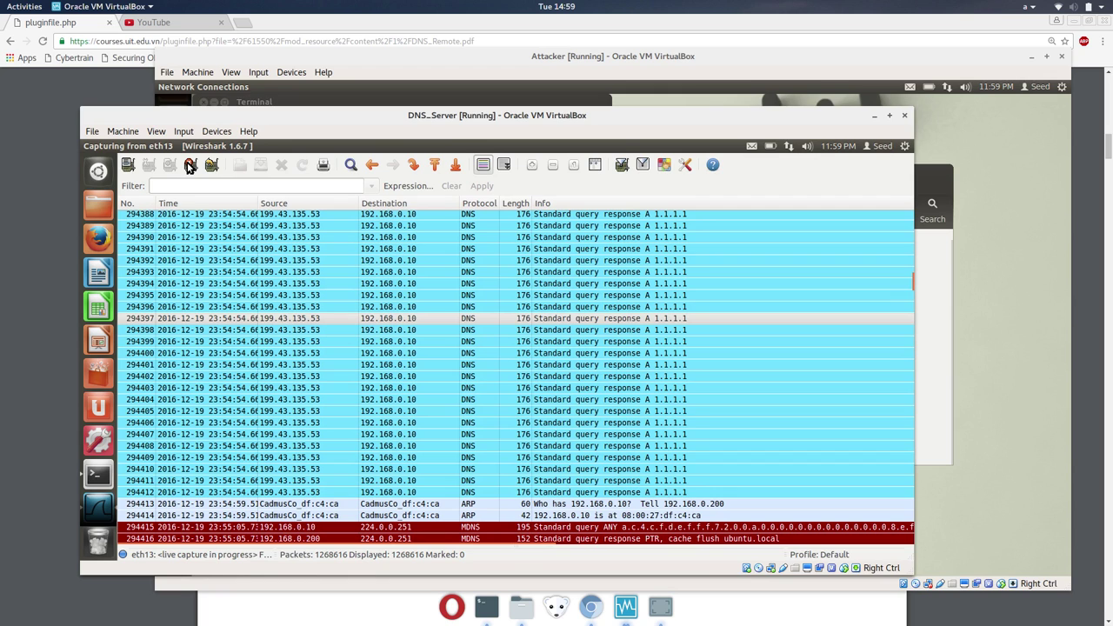
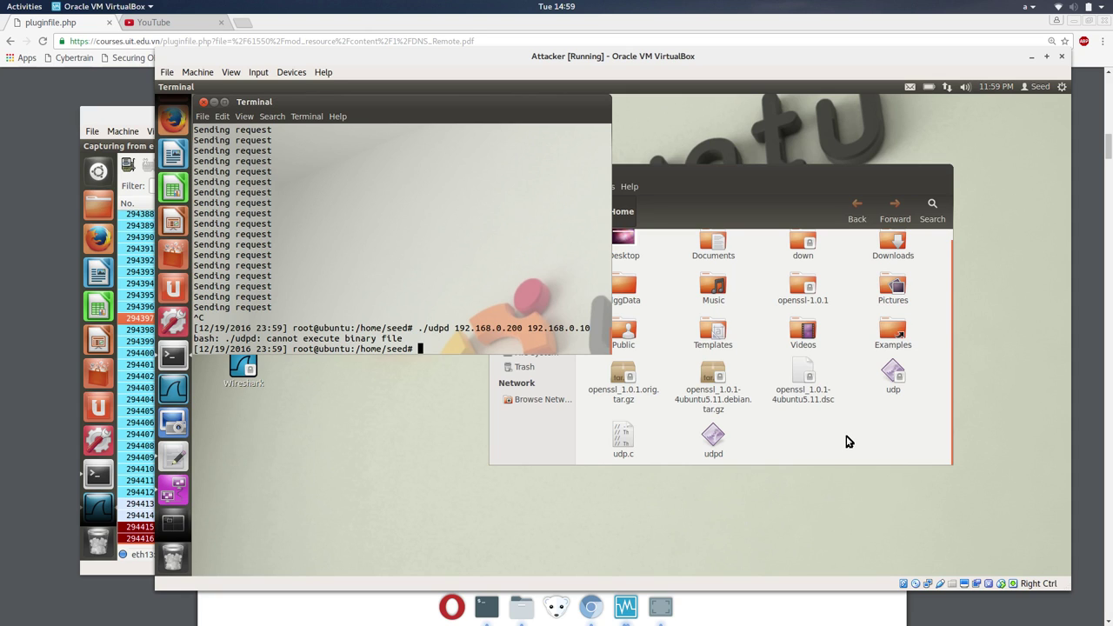
click(848, 442)
click(142, 441)
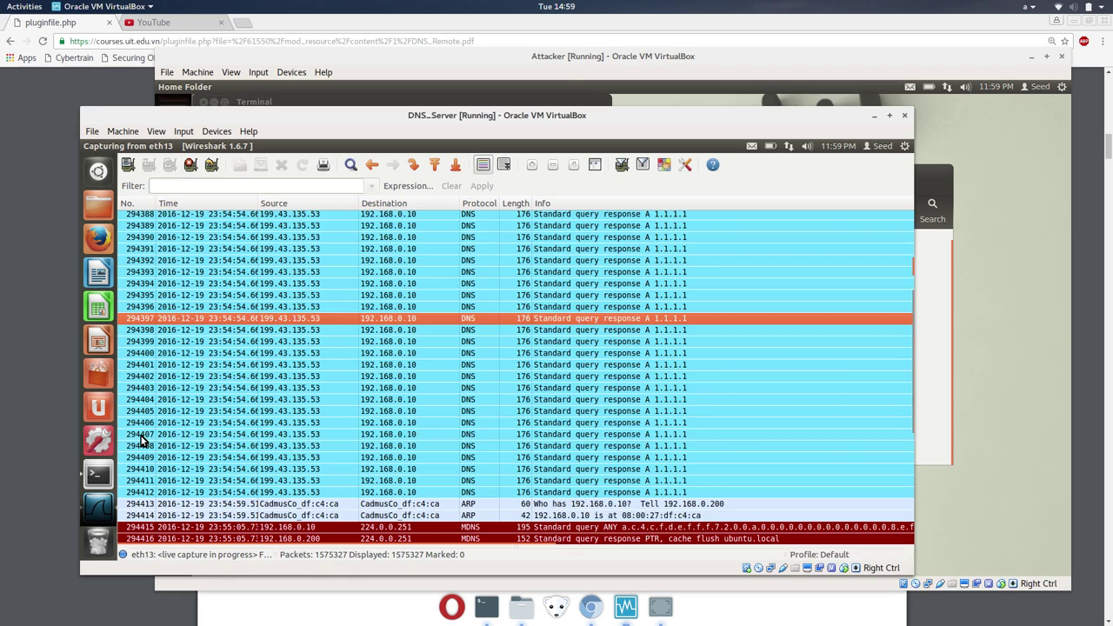
scroll(252, 440, down, 4)
scroll(256, 441, up, 4)
scroll(260, 442, down, 5)
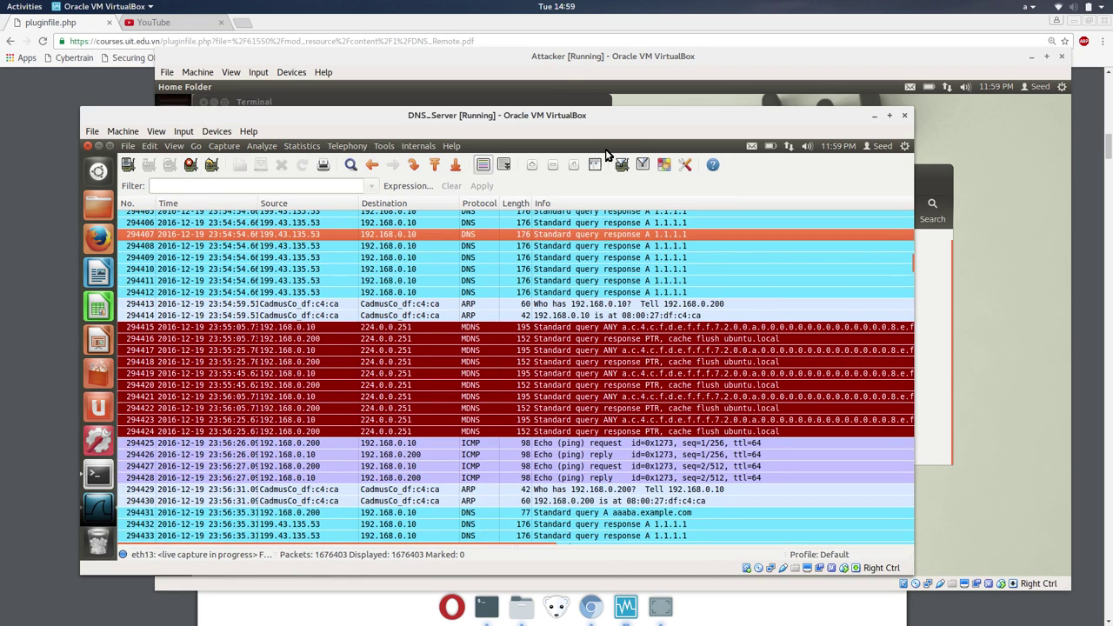
Restore the Wireshark window on DNS_Server to its smaller size and quit the program without saving the capture.
click(110, 146)
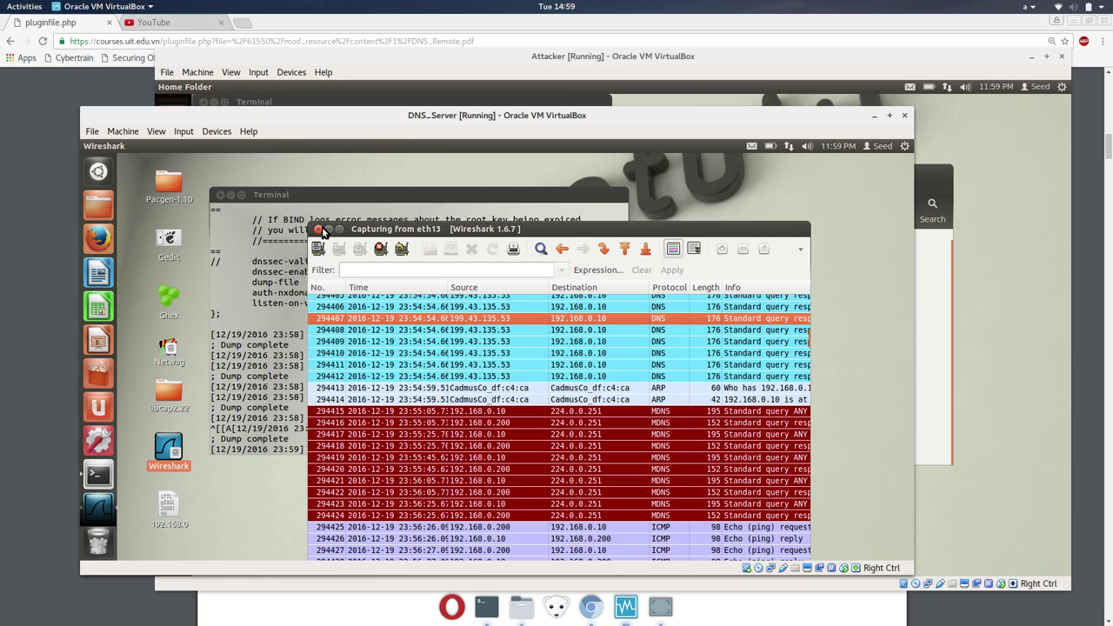
click(319, 229)
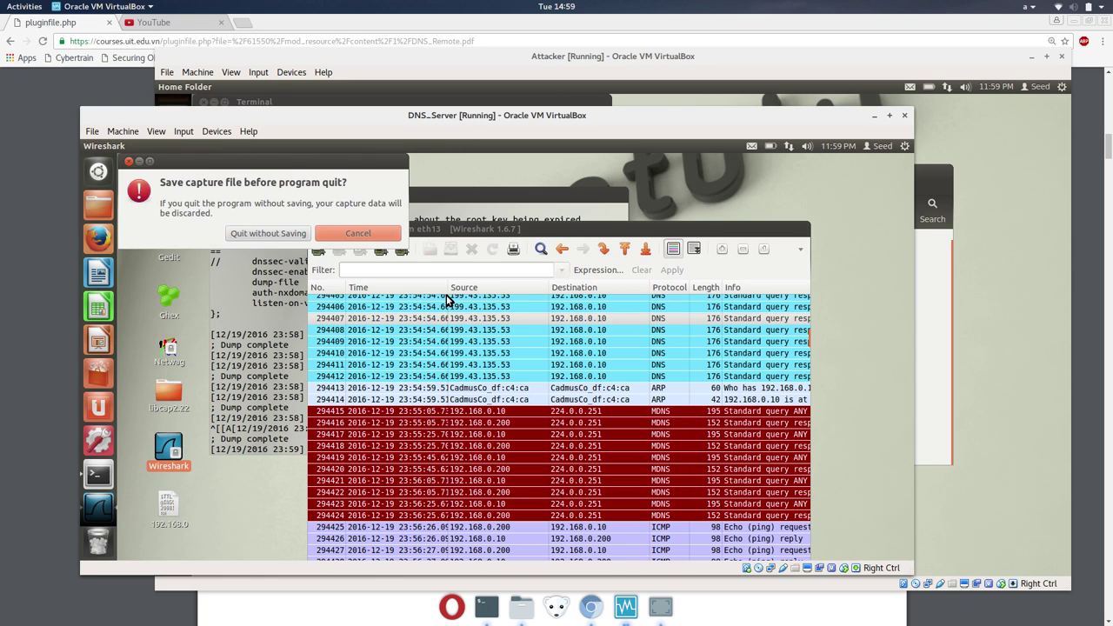
click(268, 233)
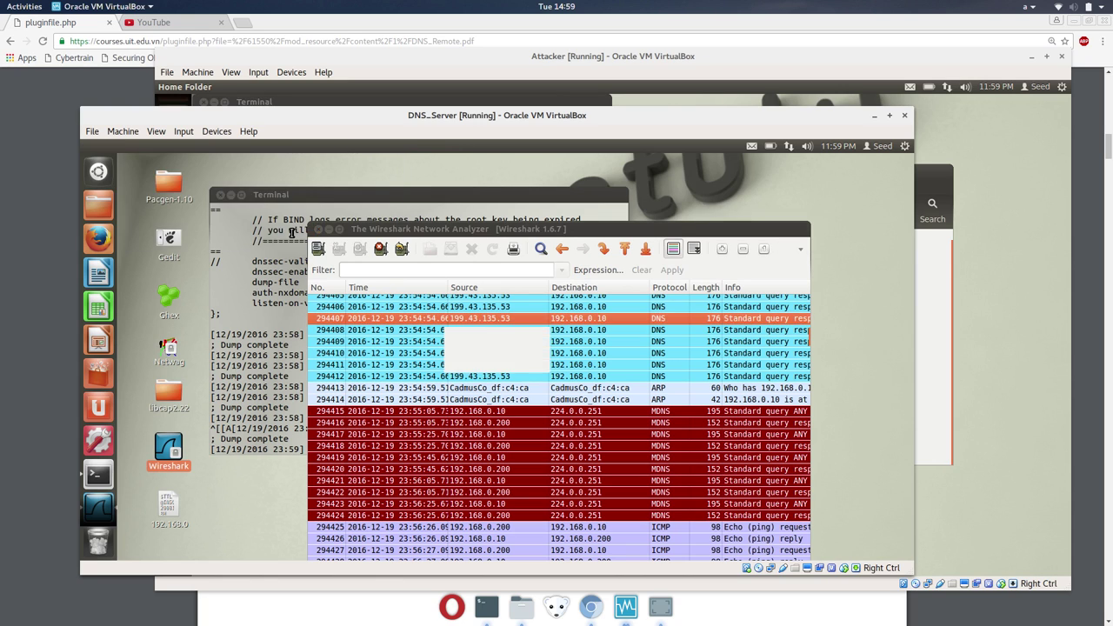
Return to the DNS_Server terminal and display /var/cache/bind/dump.db again with cat.
click(272, 297)
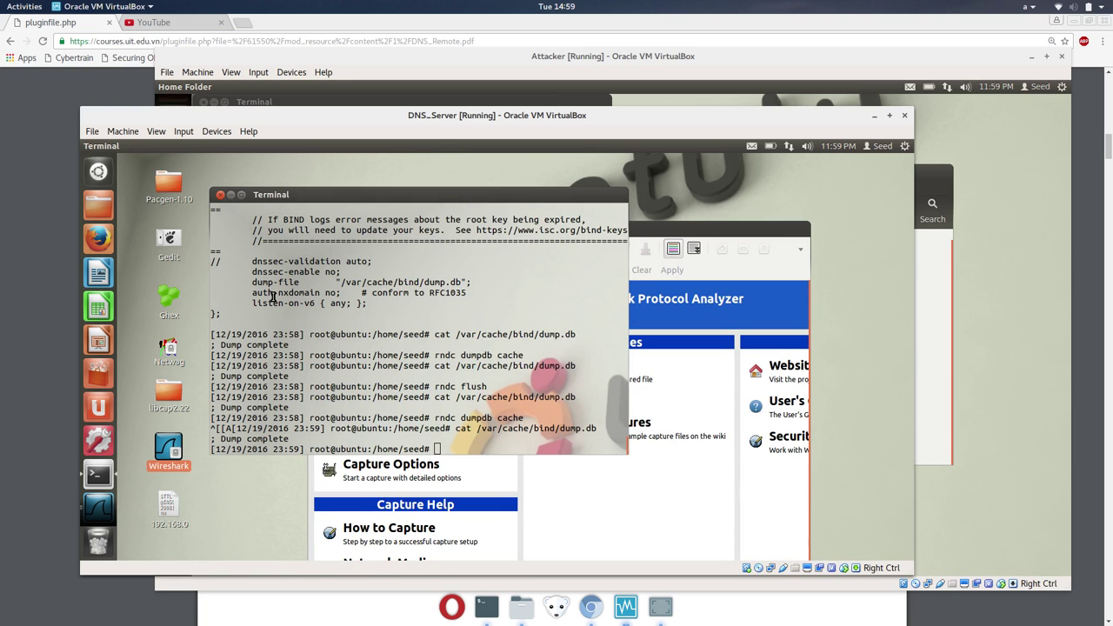
key(Up)
key(Return)
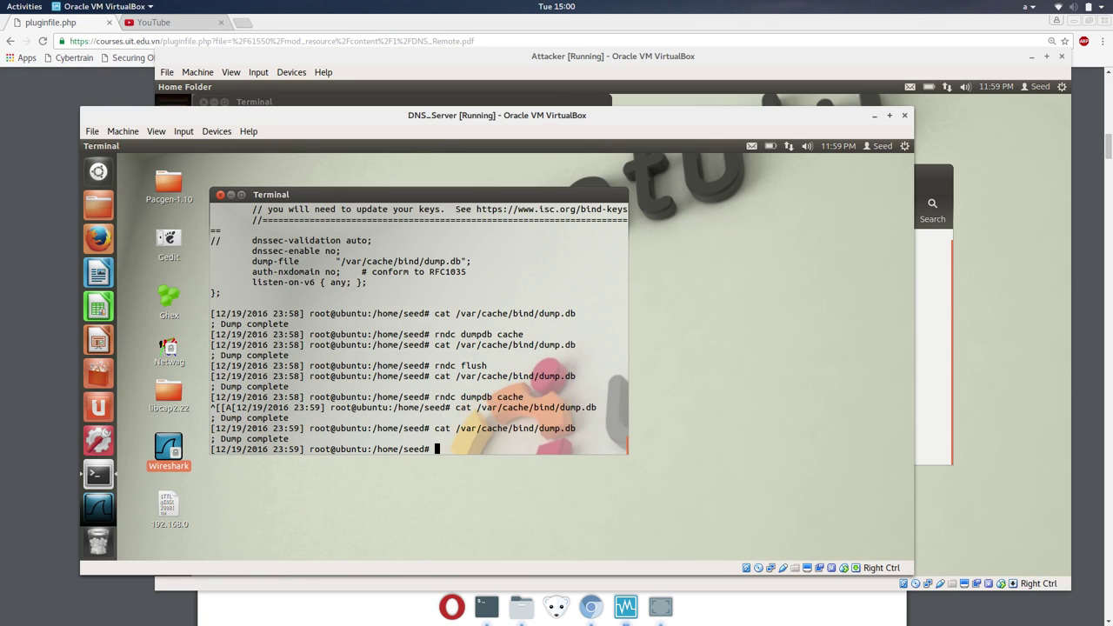
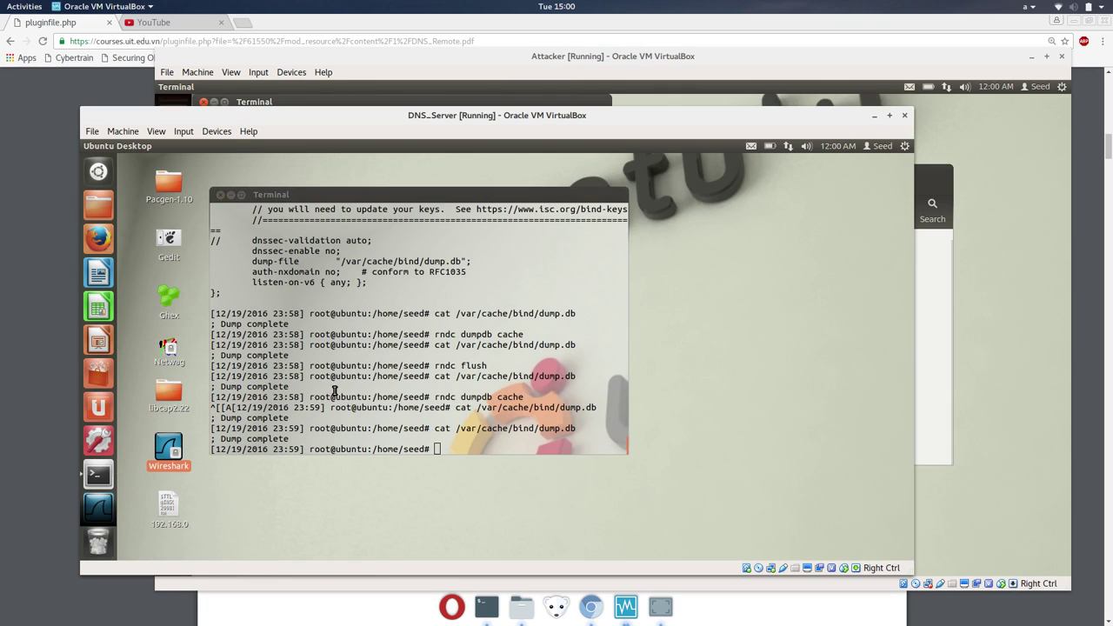
Run rndc dumpdb cache in the DNS_Server terminal and display /var/cache/bind/dump.db with cat.
click(477, 369)
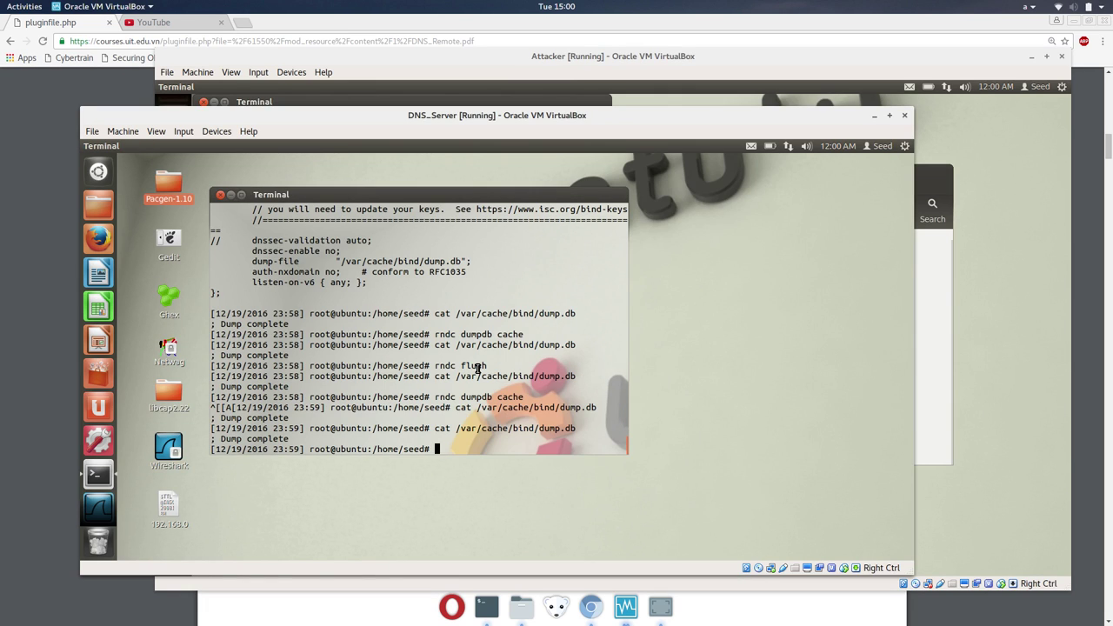
text(rndc dumpdb cache)
key(Return)
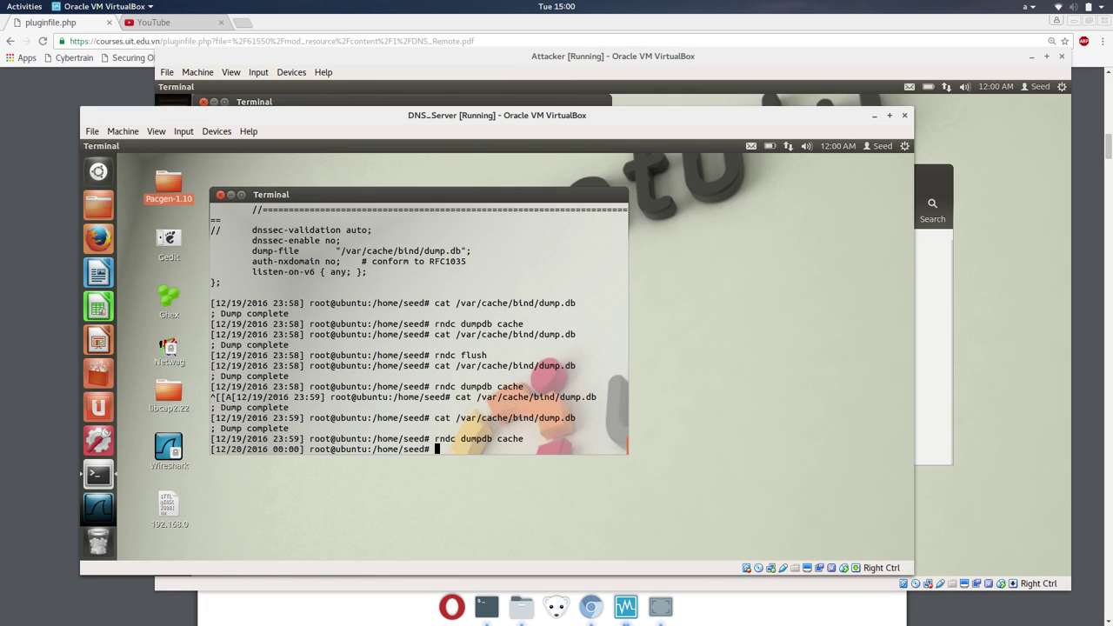
key(Up)
key(Up)
key(Return)
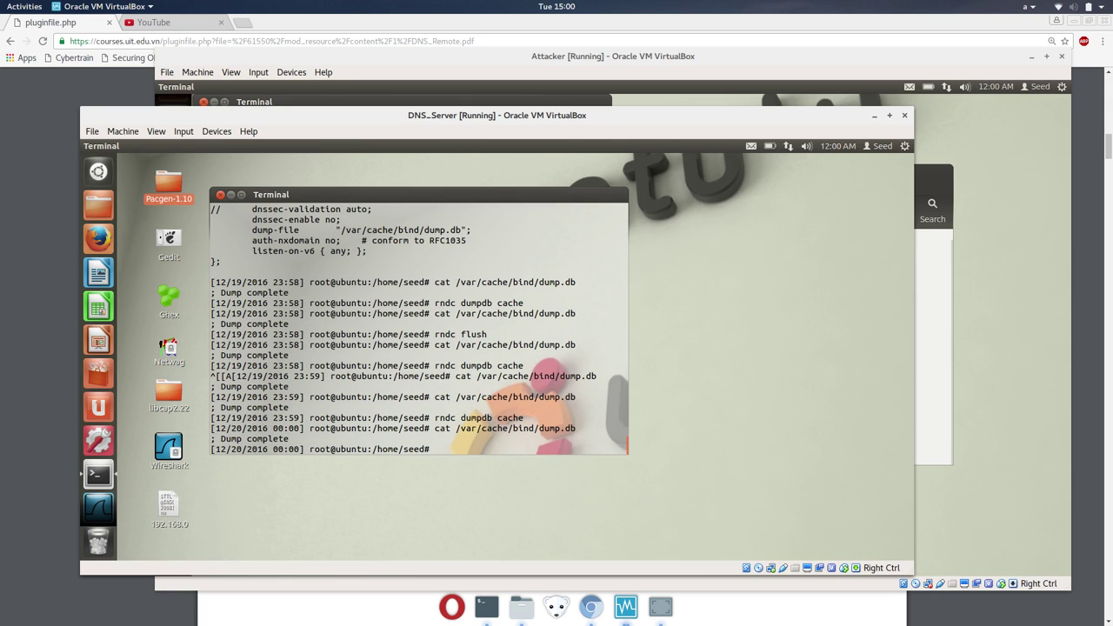
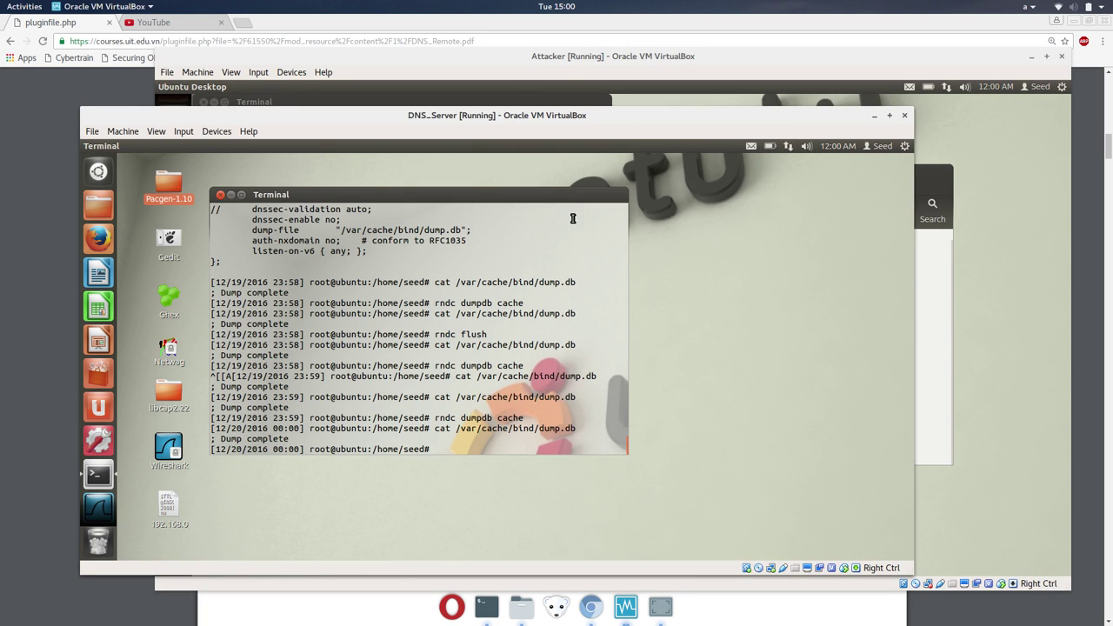
View the IPv4 settings of Wired connection 1 on DNS_Server, cancel the editor, and close Network Connections.
click(789, 146)
click(882, 261)
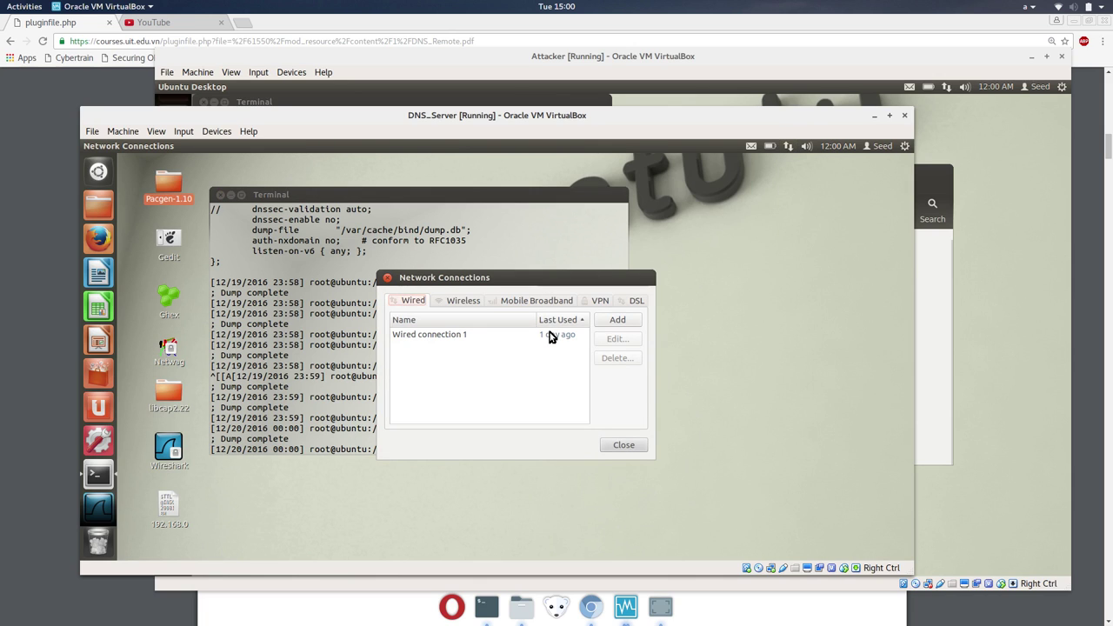
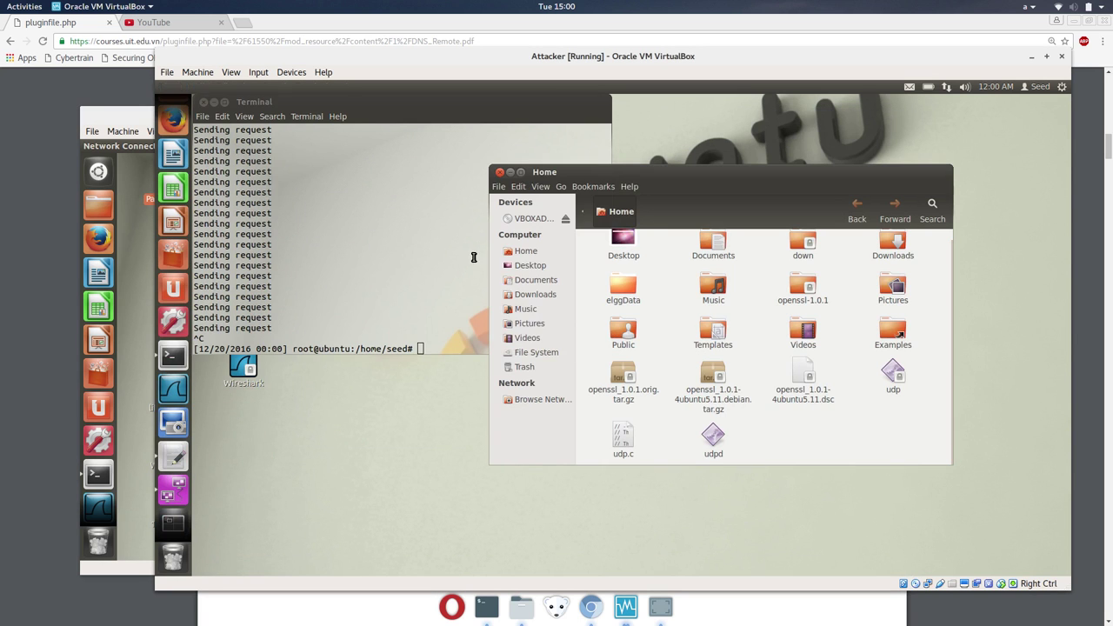
click(122, 118)
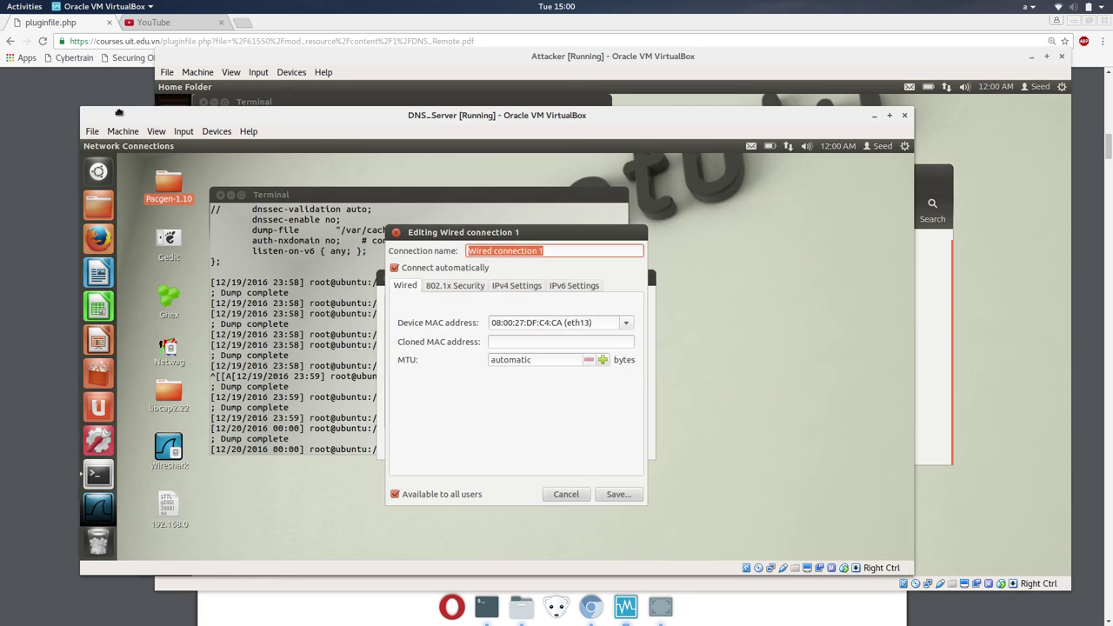
click(493, 286)
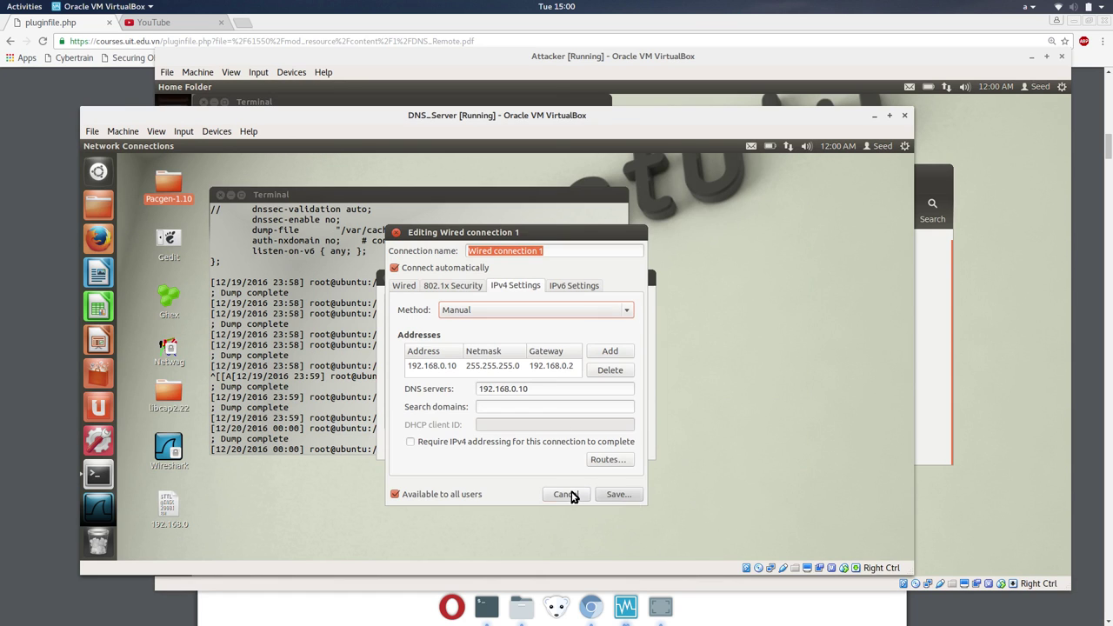
click(566, 494)
click(621, 449)
Dump the DNS cache once more with rndc dumpdb cache and display /var/cache/bind/dump.db with cat.
key(Up)
key(Up)
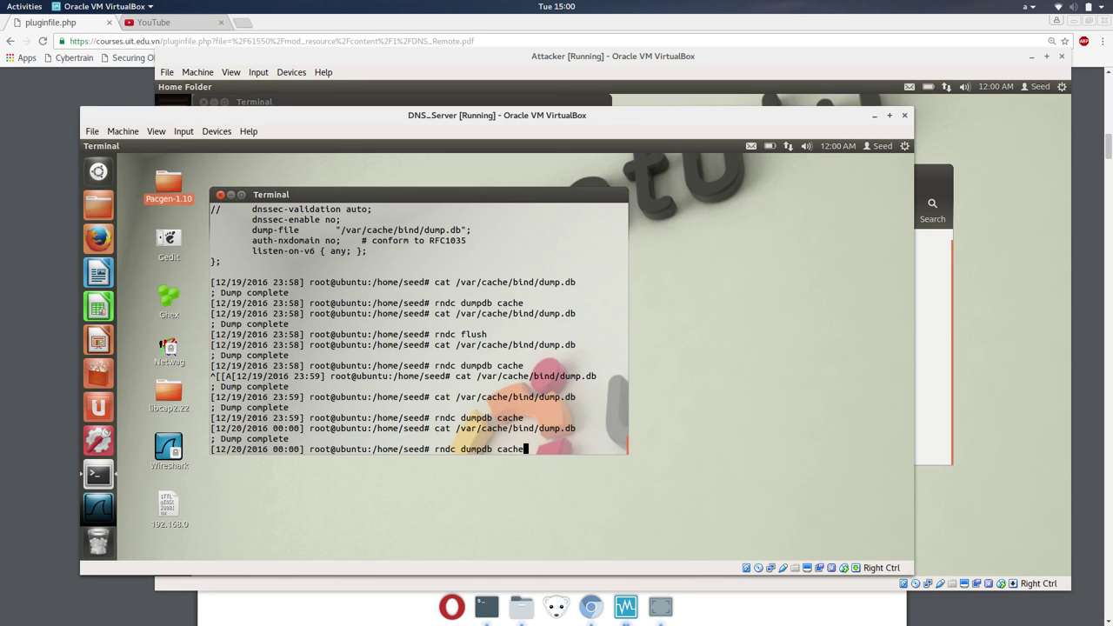
key(Return)
key(Up)
key(Up)
key(Return)
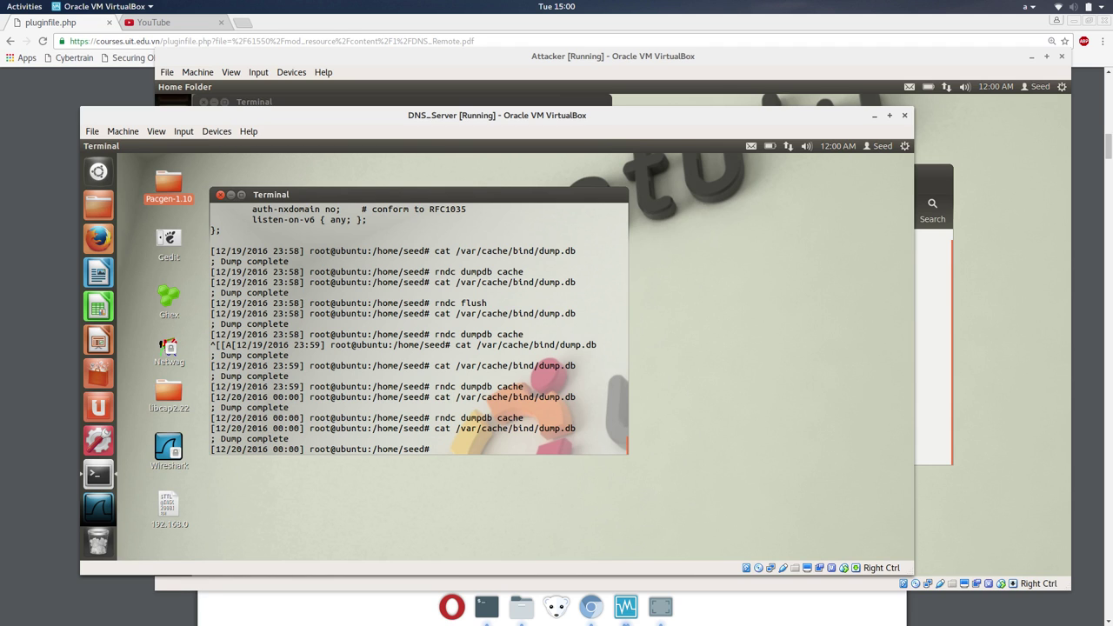
Check the cache dump command in the lab PDF and run rndc dumpdb -cache in the DNS_Server terminal.
click(7, 340)
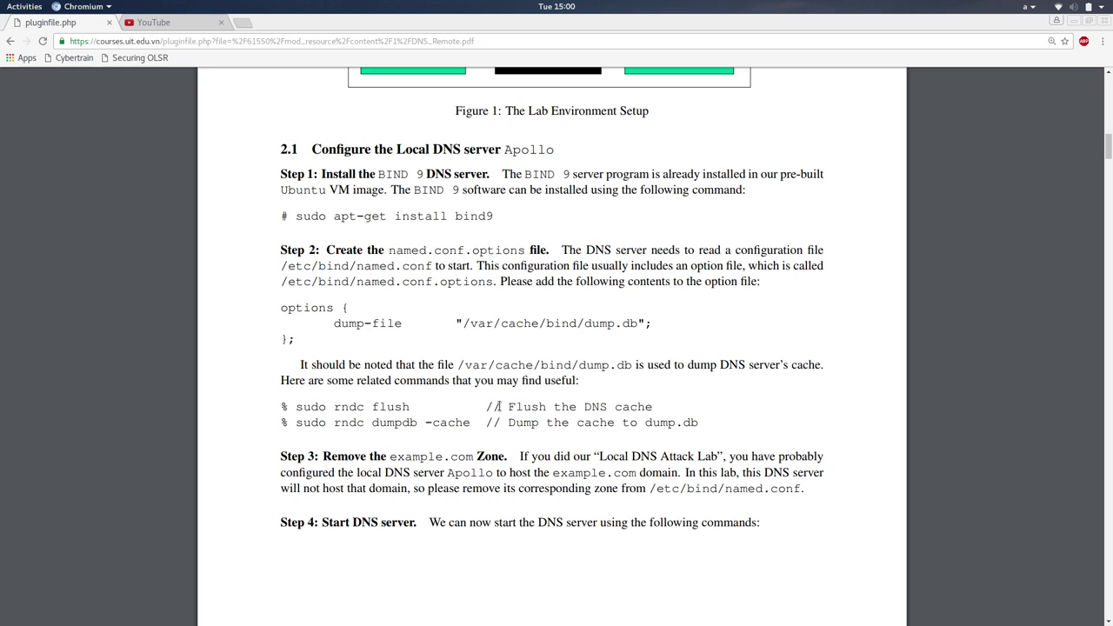
key(alt+Tab)
key(Up)
key(Left)
key(Left)
key(Left)
key(Left)
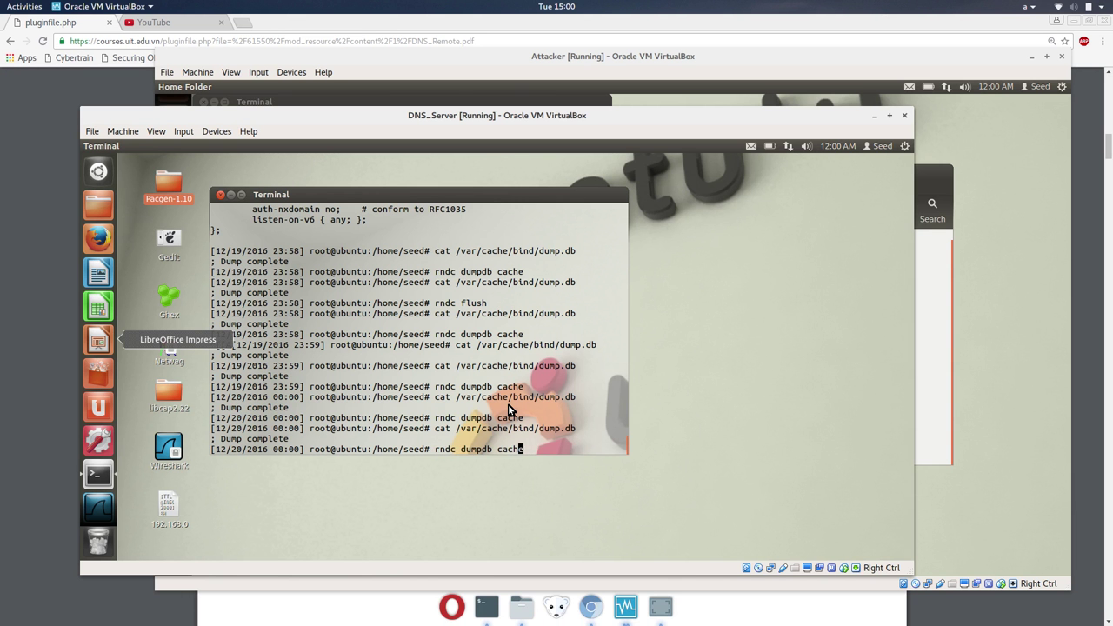
key(Return)
Display the freshly dumped /var/cache/bind/dump.db with cat in the DNS_Server terminal.
key(Up)
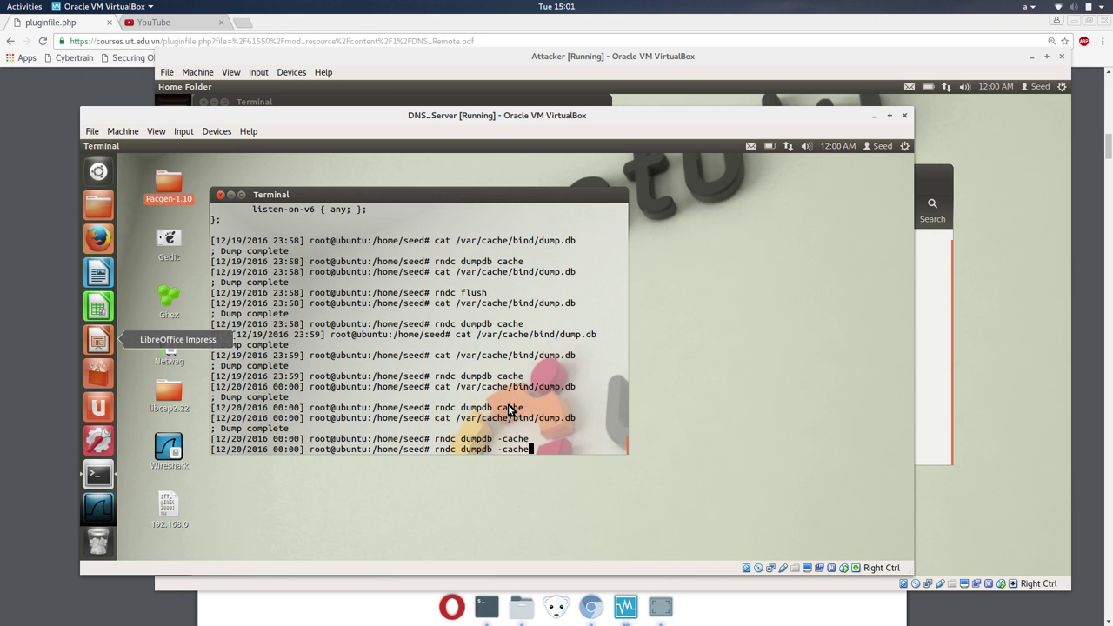
key(Up)
key(Return)
Filter the output of /var/cache/bind/dump.db with grep for ns.dnslabattacker.com.
key(Up)
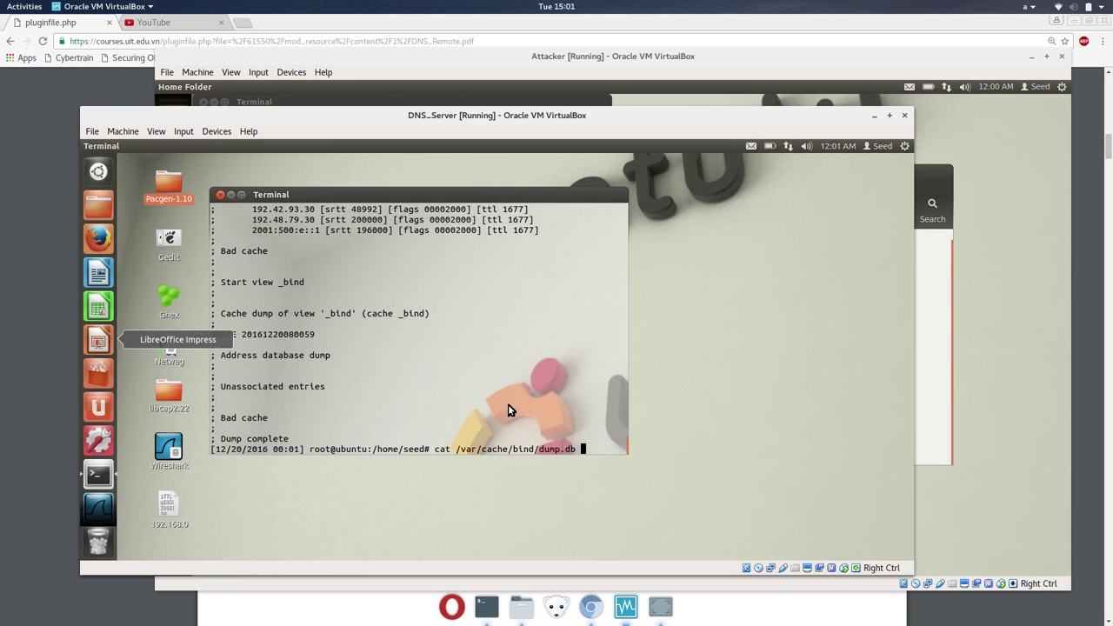
text(| grep ns)
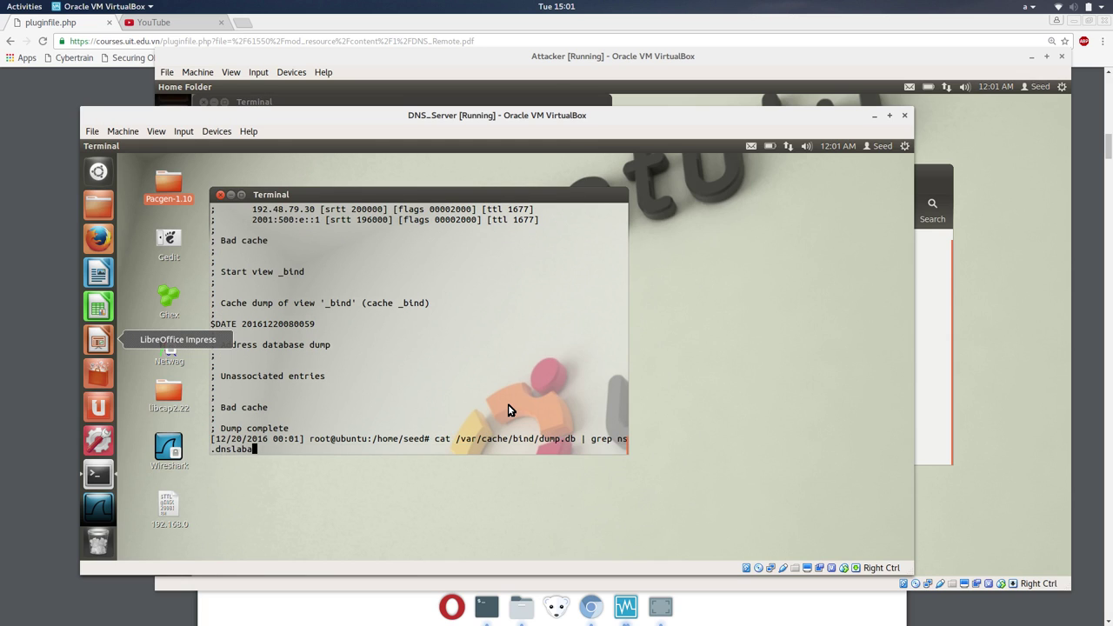
text(.dnslabattacker.com)
key(Return)
Display /var/cache/bind/dump.db again without the grep filter and look through its cached records.
key(Up)
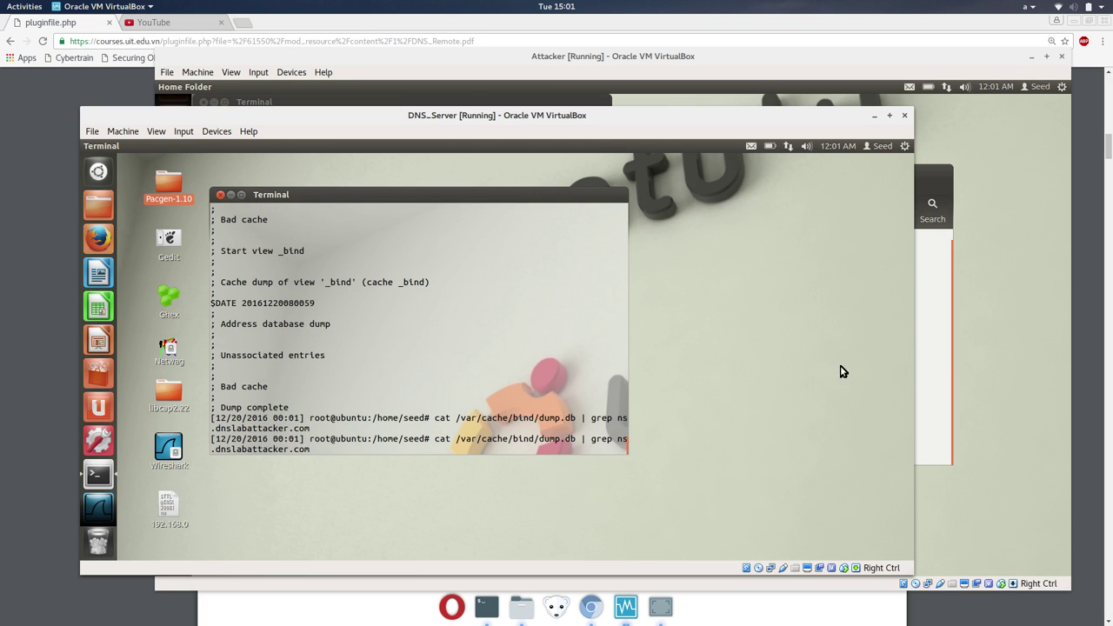
key(ctrl+w)
key(ctrl+w)
key(ctrl+w)
key(Return)
scroll(465, 355, up, 6)
scroll(459, 355, up, 6)
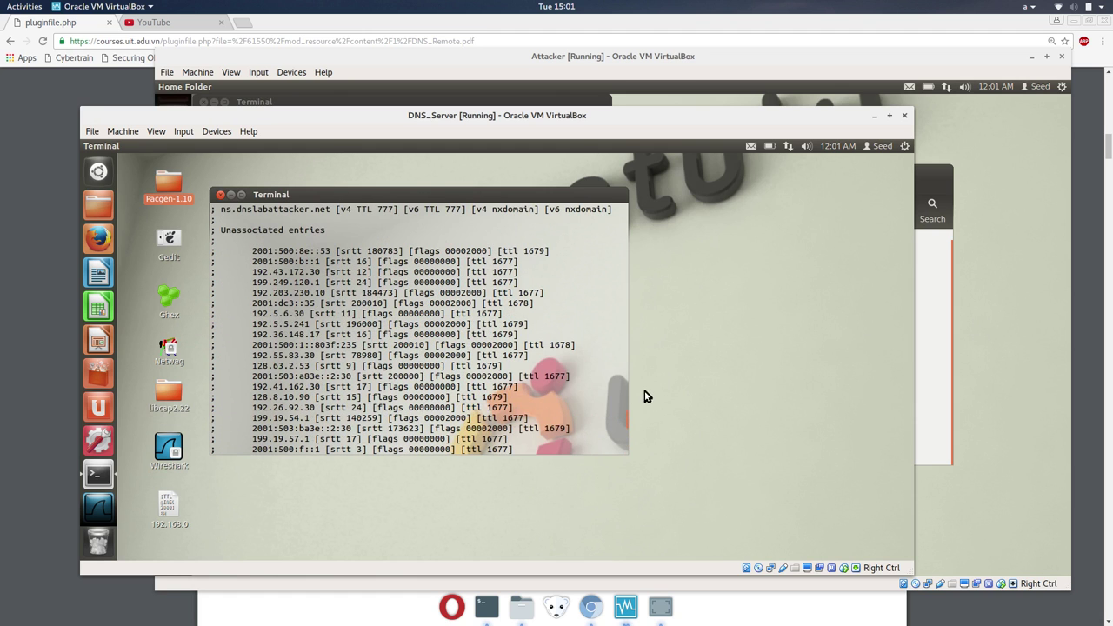
drag(632, 405, 629, 326)
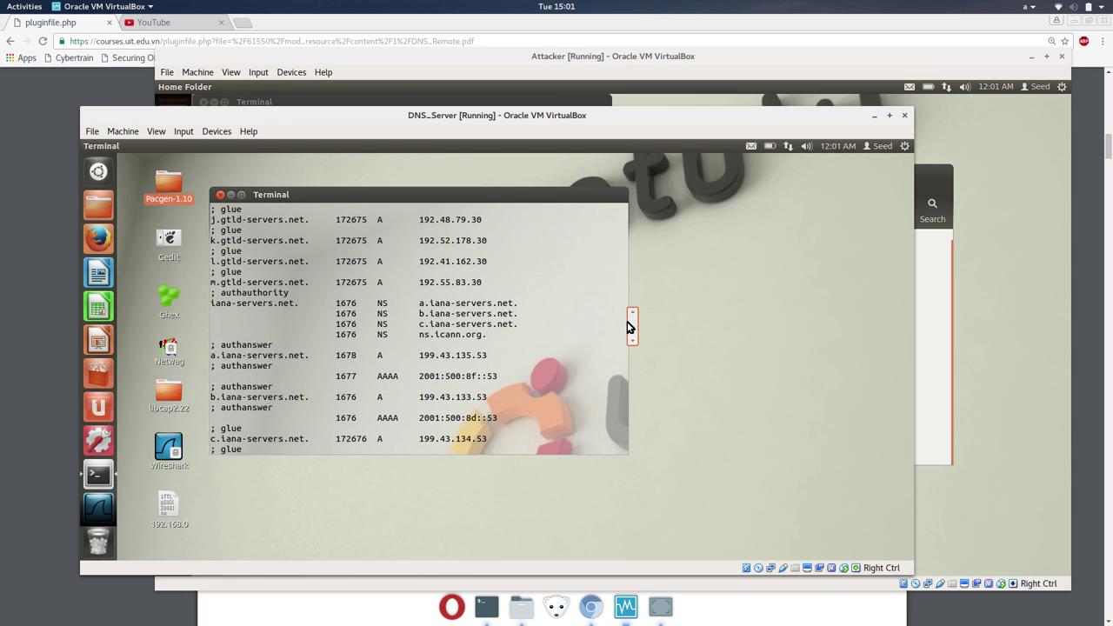
Filter the output of /var/cache/bind/dump.db with grep for example.com and examine the matching records.
key(Up)
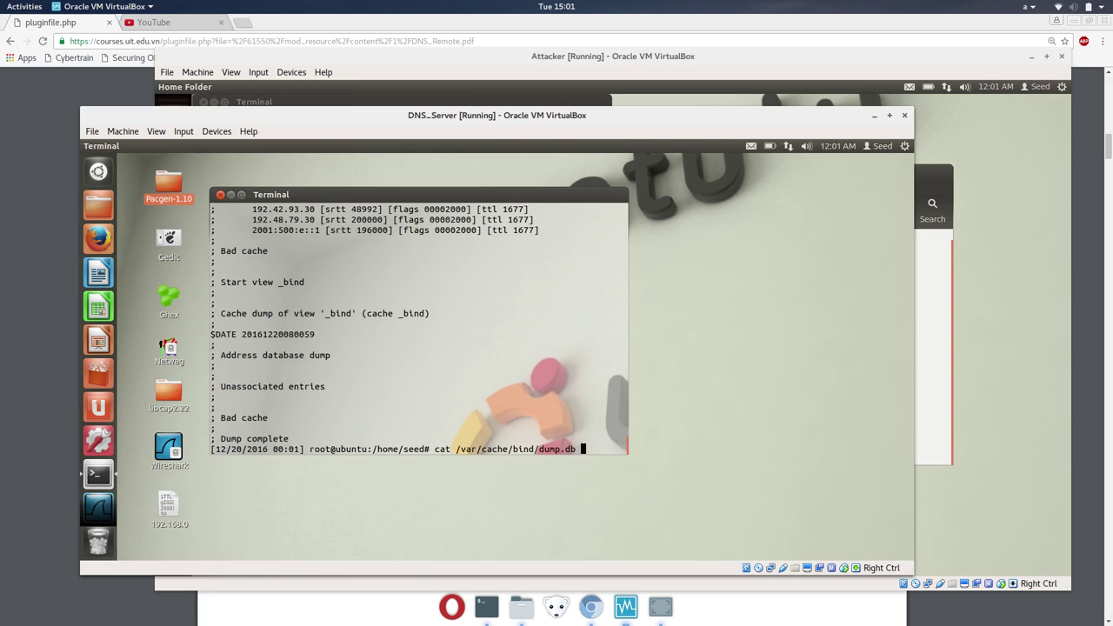
text(| grep example.com)
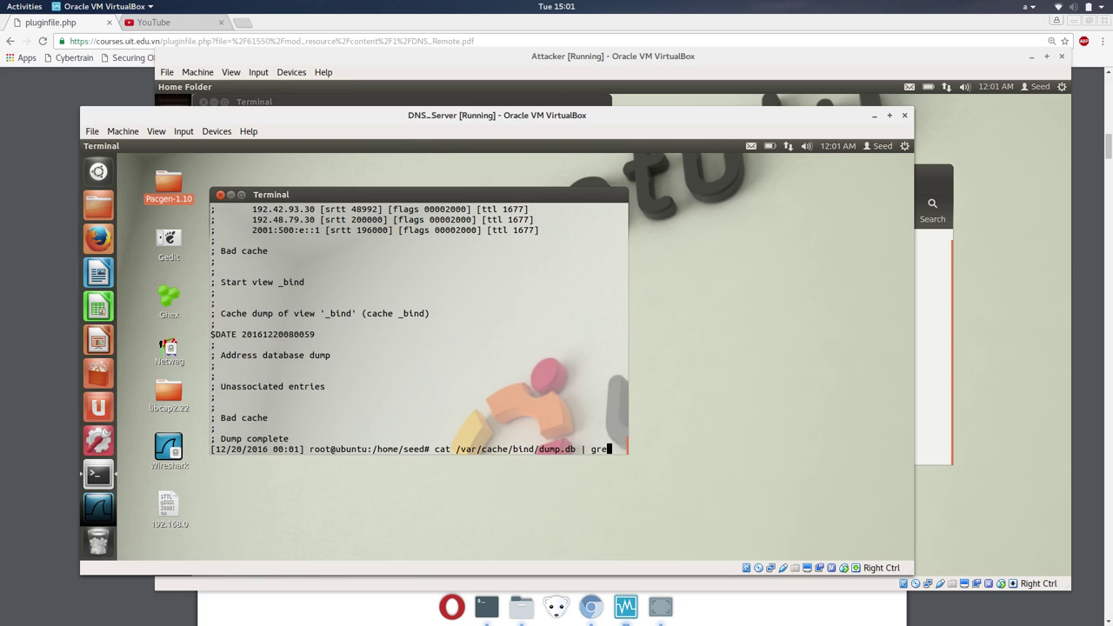
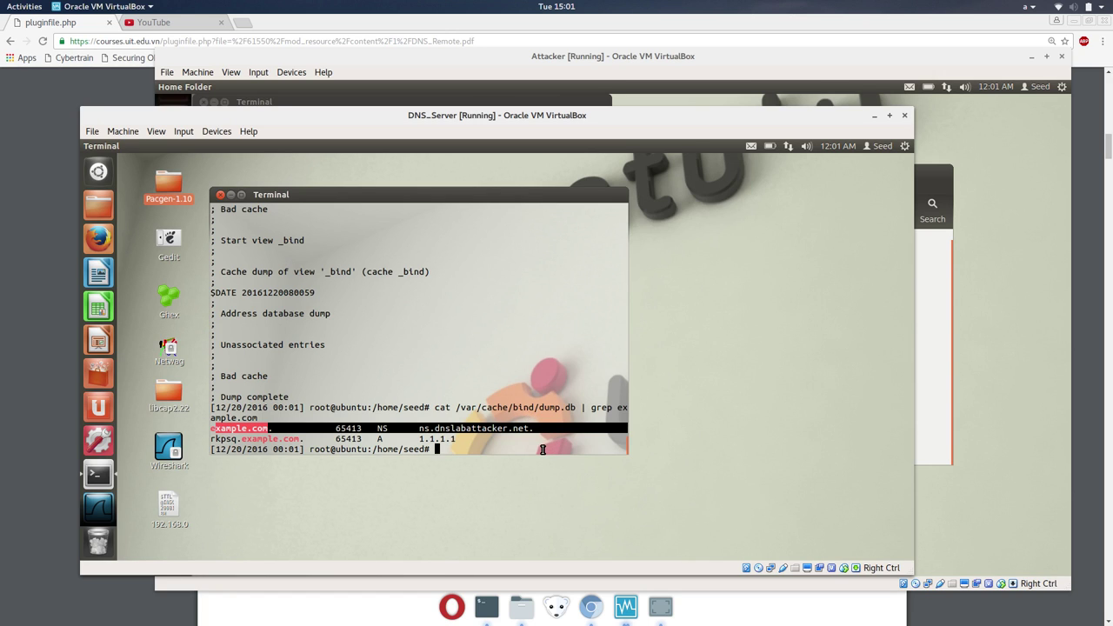
click(543, 450)
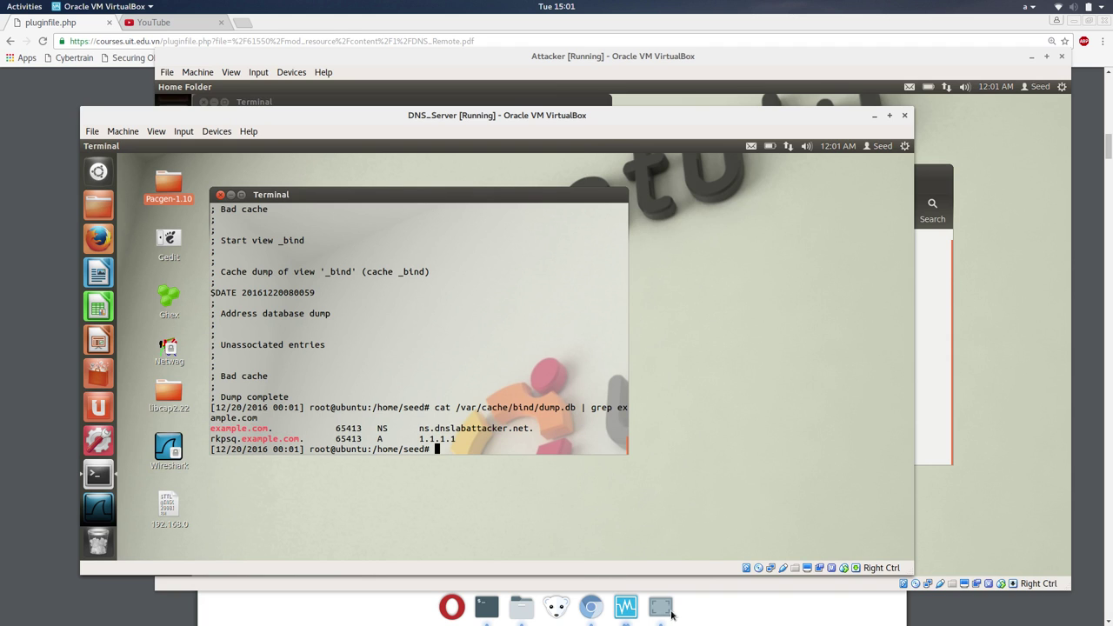
click(671, 616)
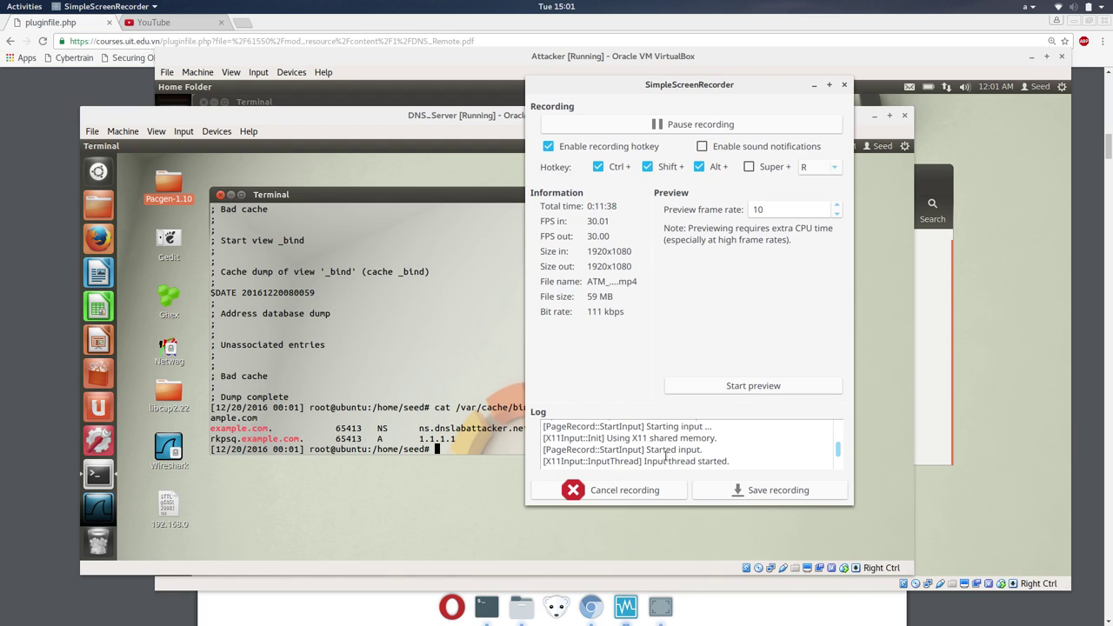